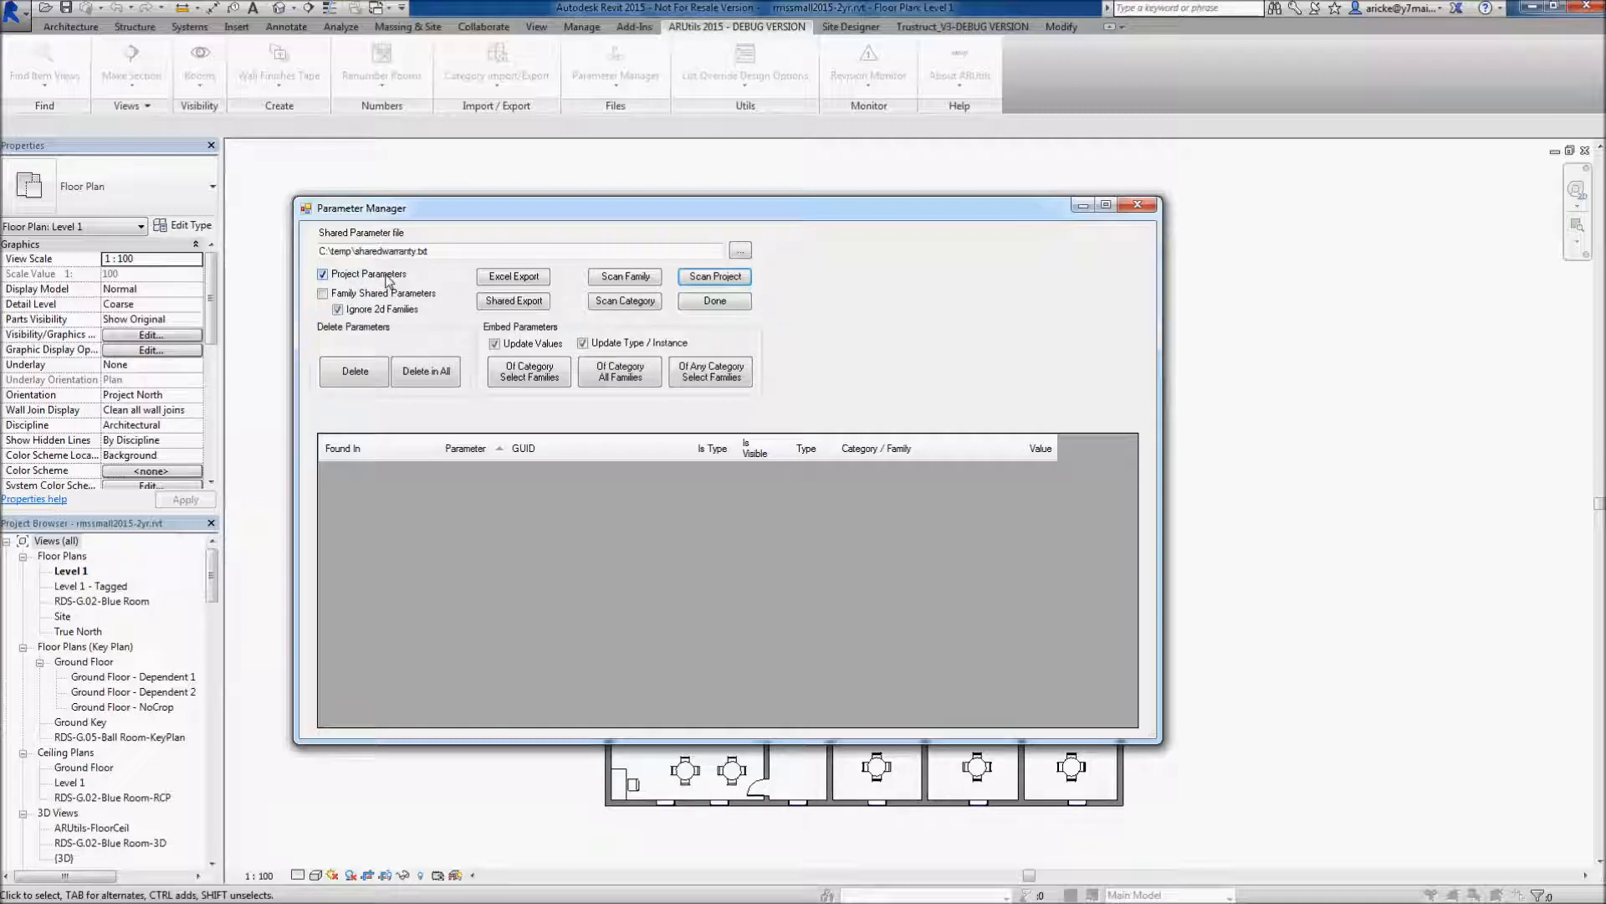
- Scan the project for parameters, filter the parameter names by "wall", and close the Parameter Manager
click(722, 278)
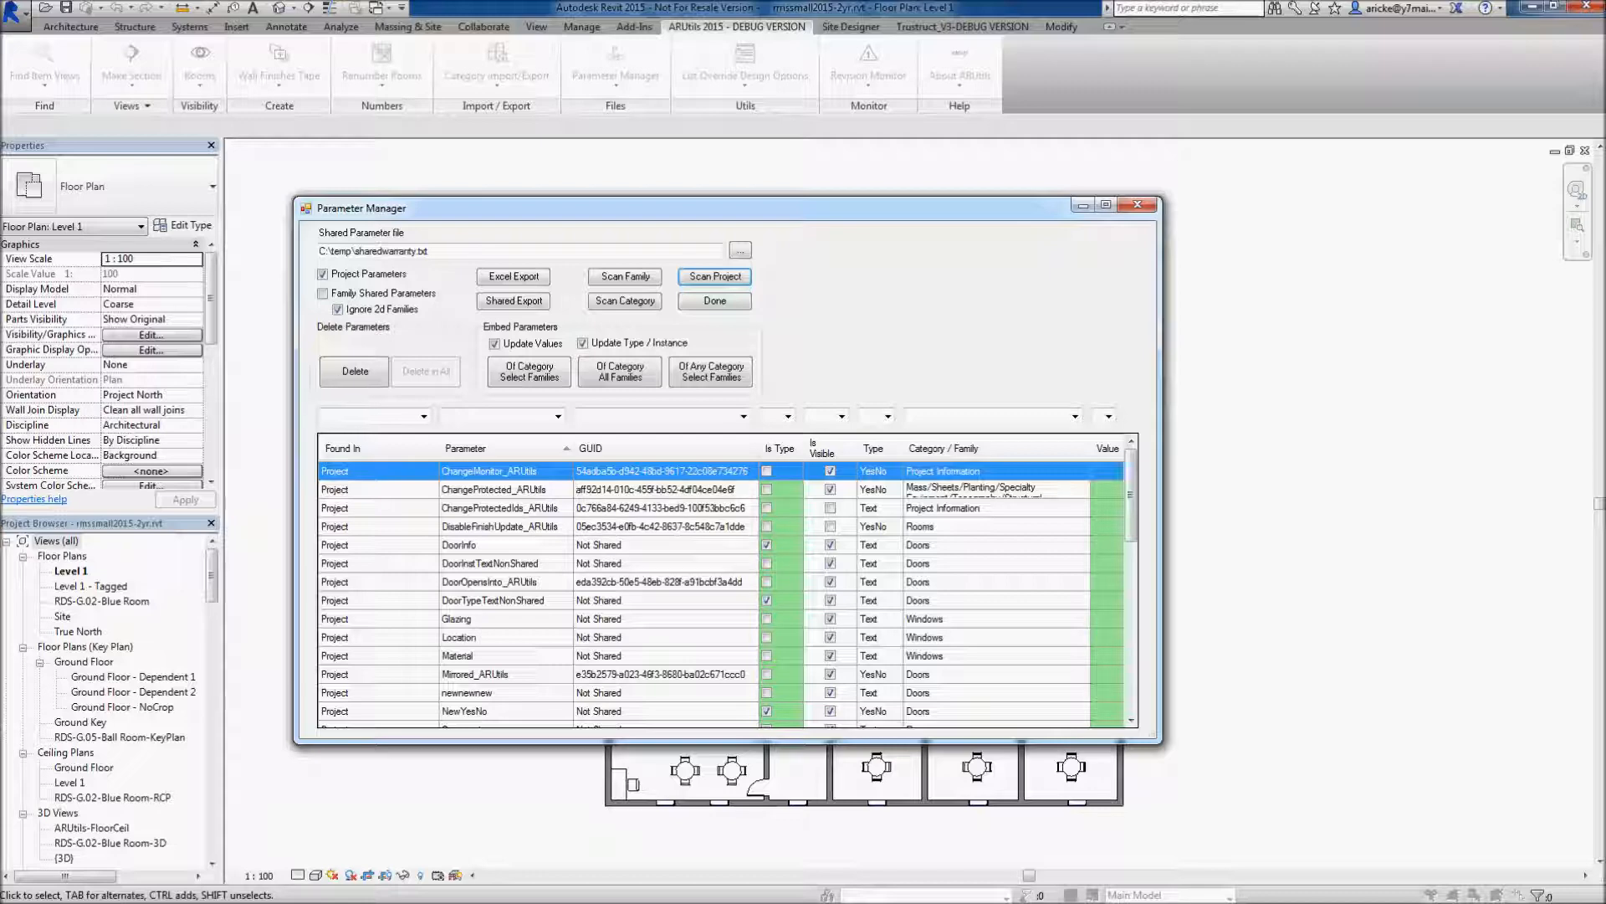
click(921, 301)
mouse_move(1131, 520)
mouse_down()
mouse_move(1136, 692)
mouse_move(1130, 512)
mouse_up()
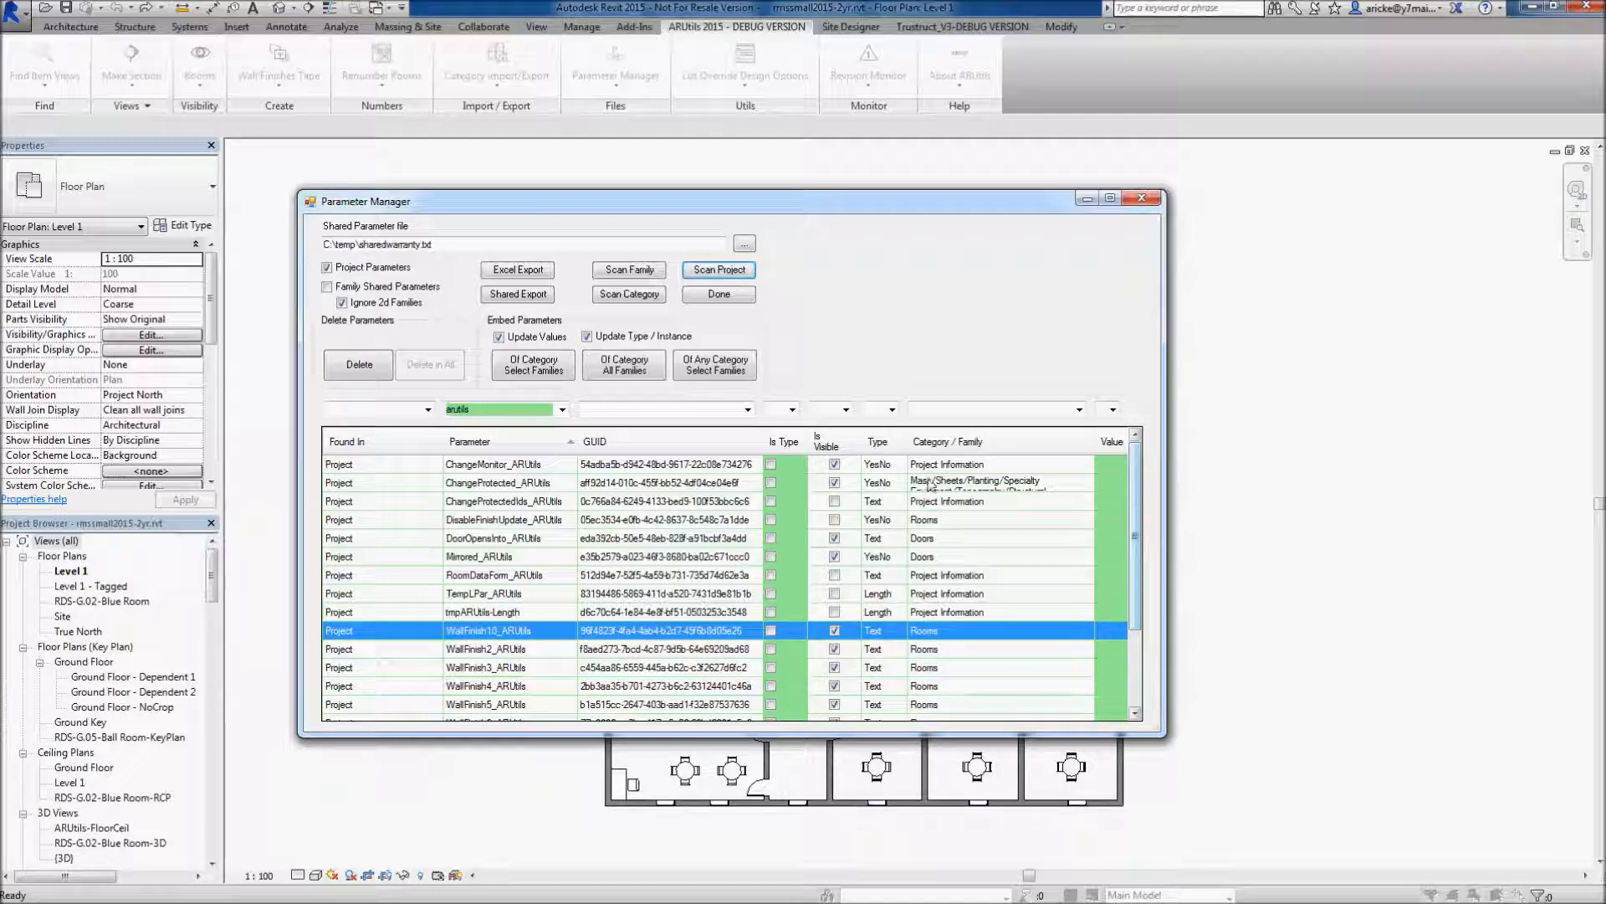
double_click(490, 410)
text(wall)
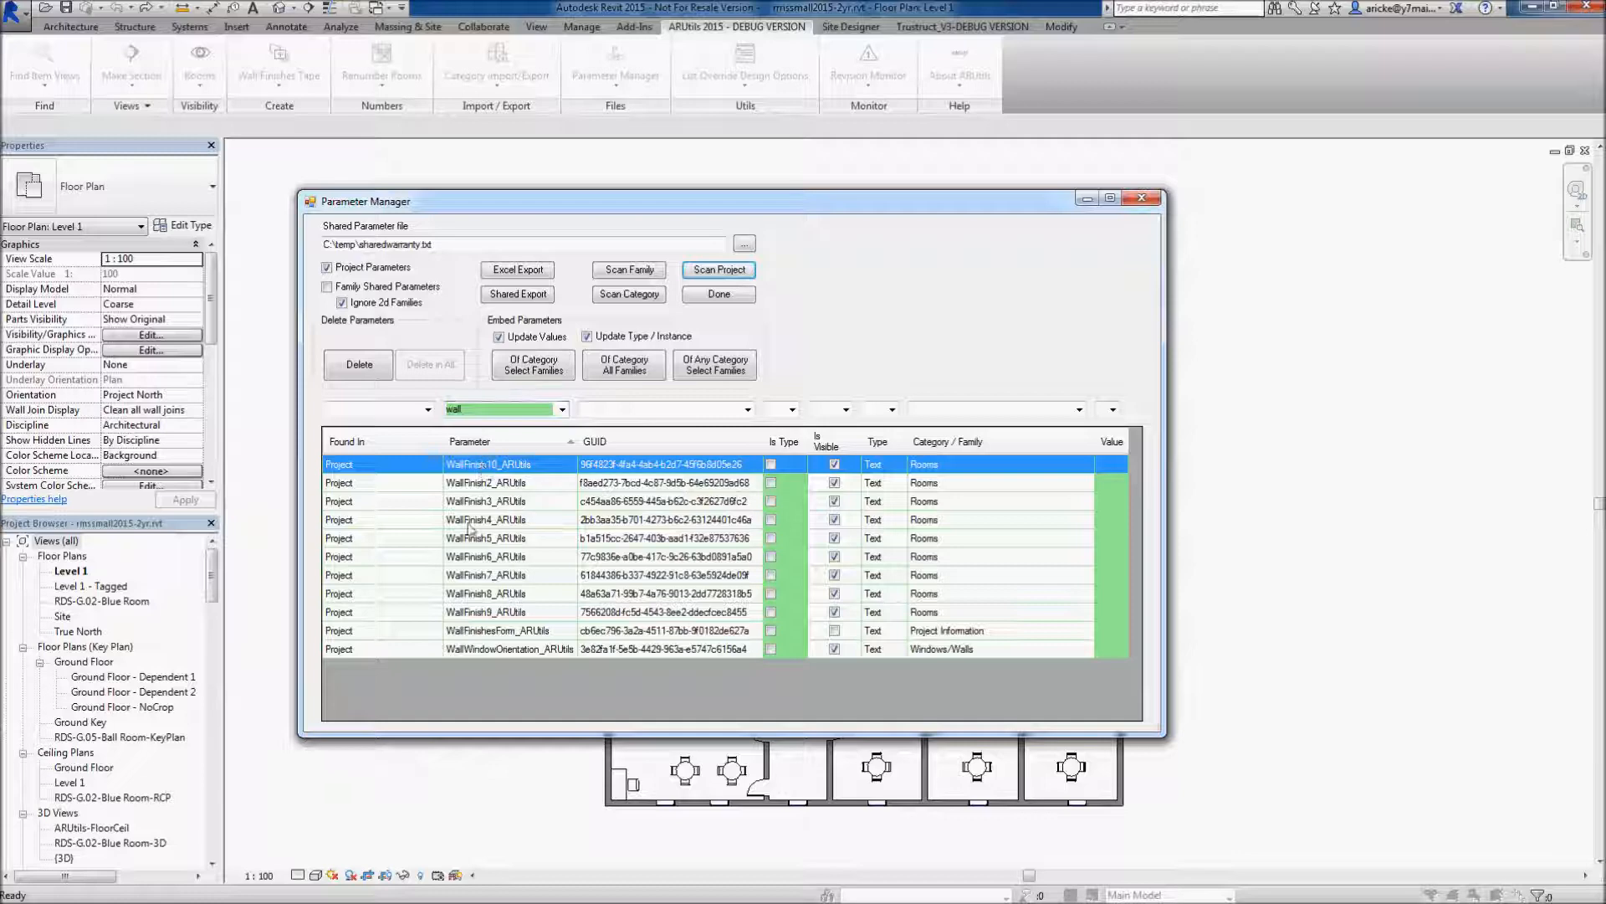
shift+click(487, 620)
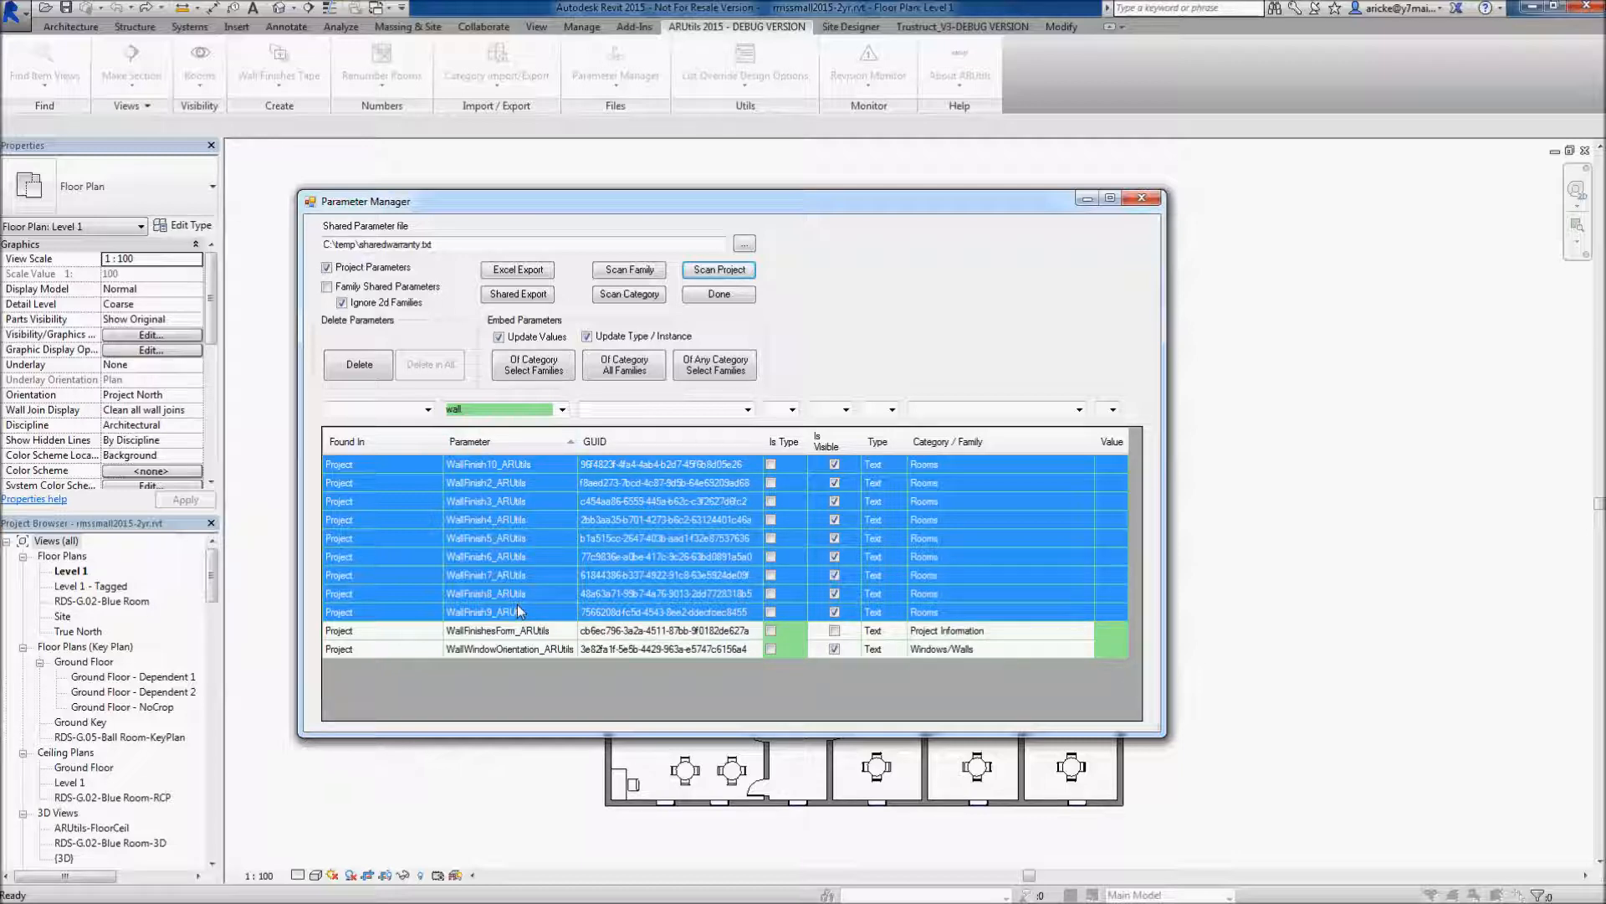
click(1143, 201)
- Show the rooms in the Level 1 plan and examine the wall finish parameters of the room Office 1.01
click(199, 57)
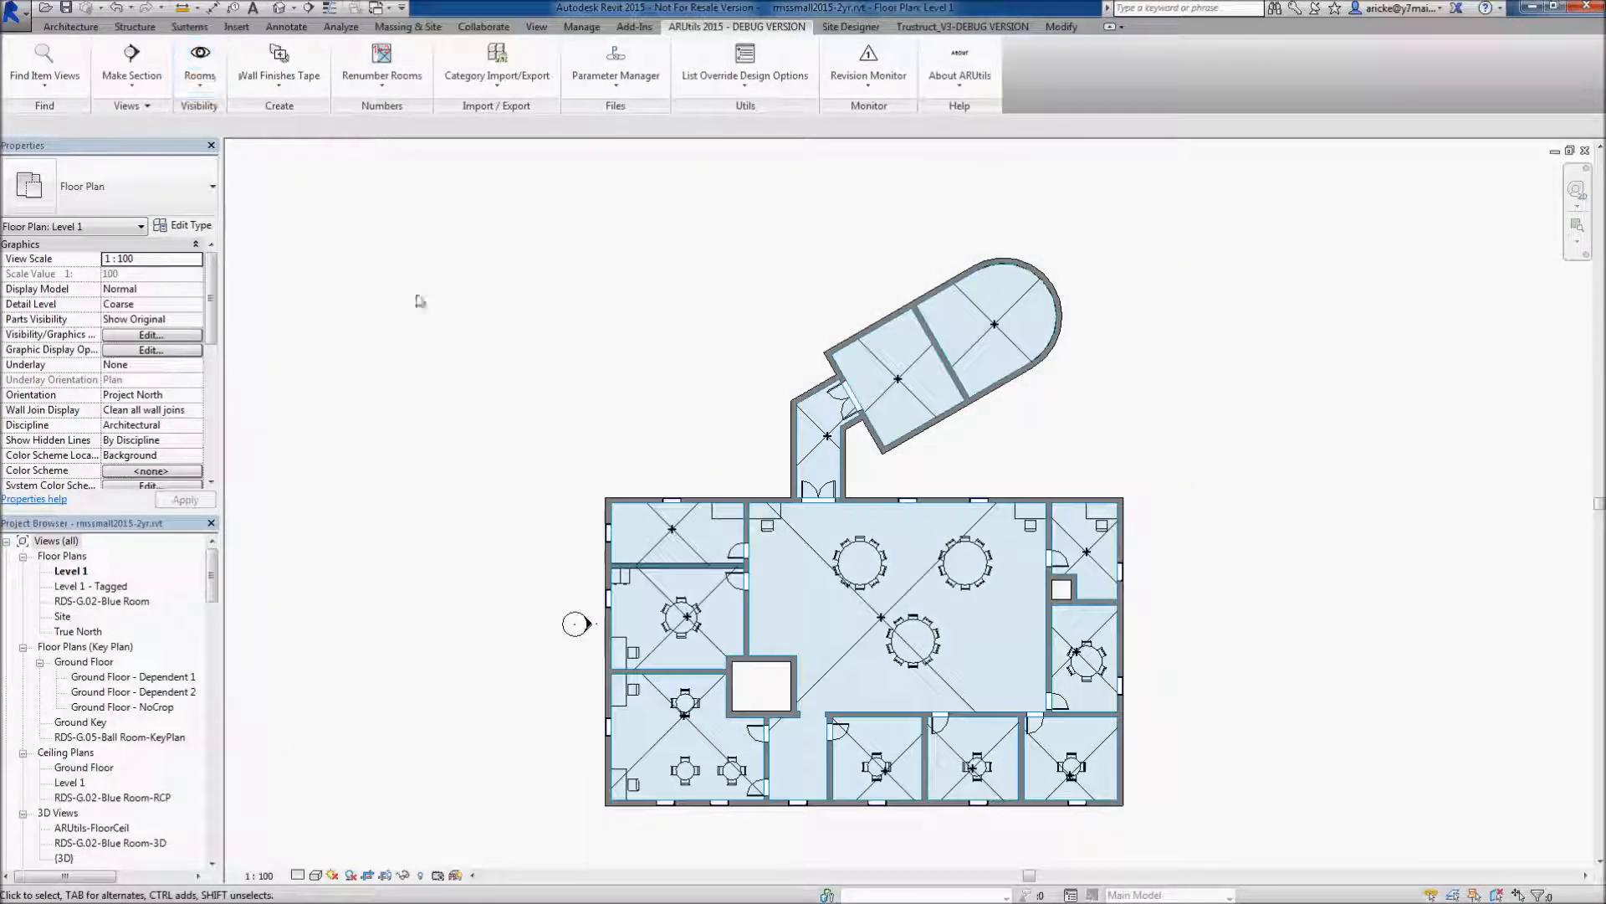
click(689, 547)
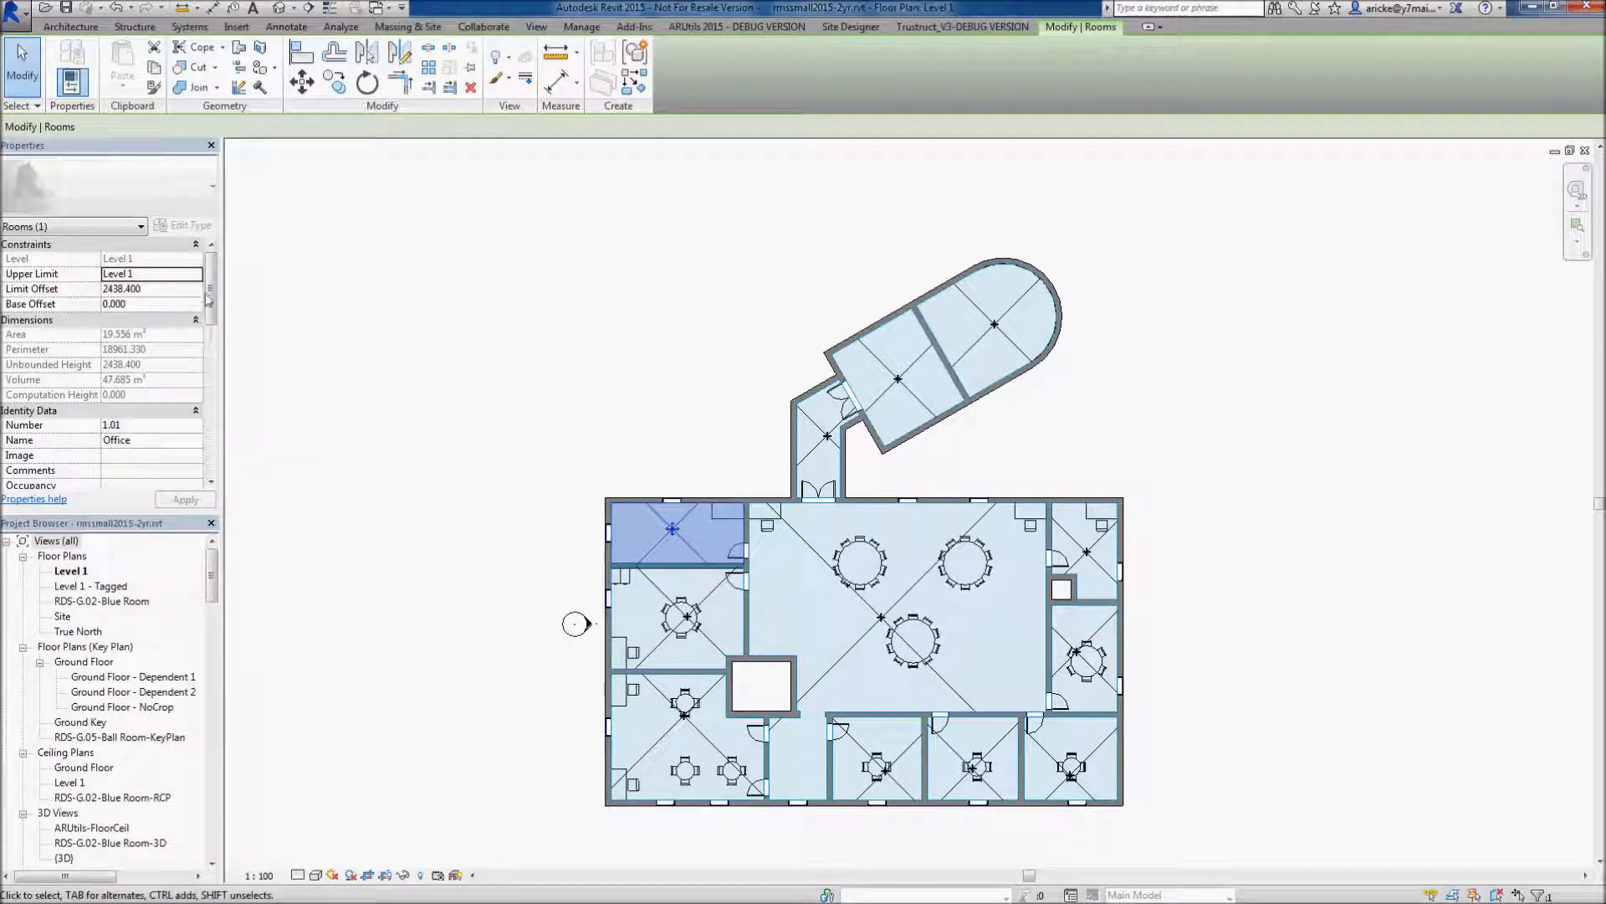
drag(213, 314, 216, 410)
scroll(210, 449, down, 1)
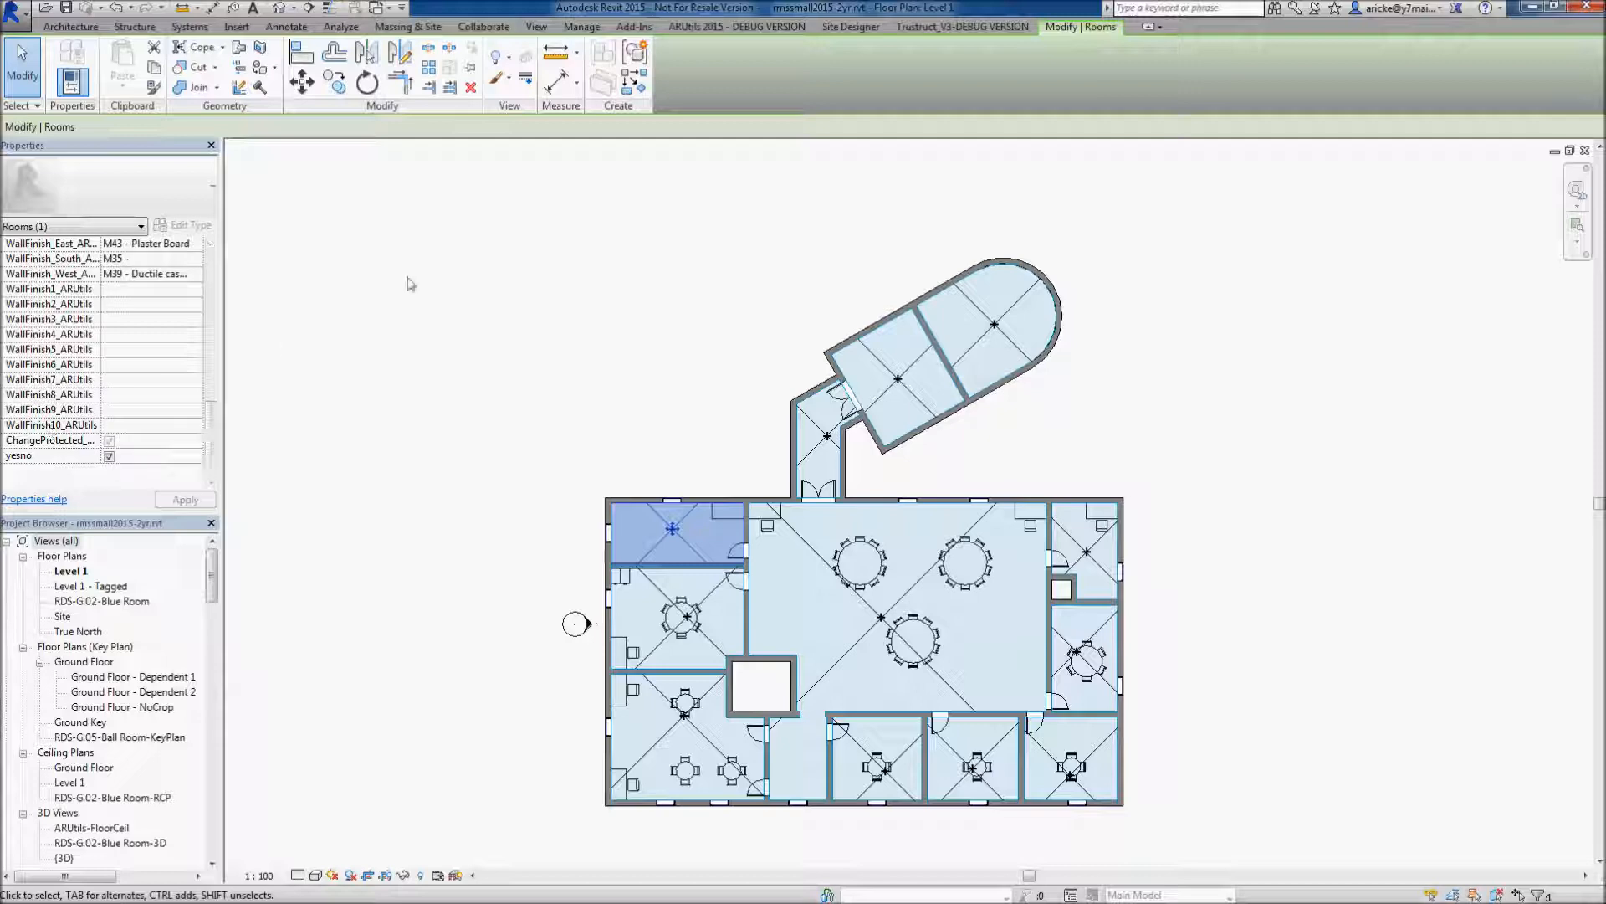
click(517, 257)
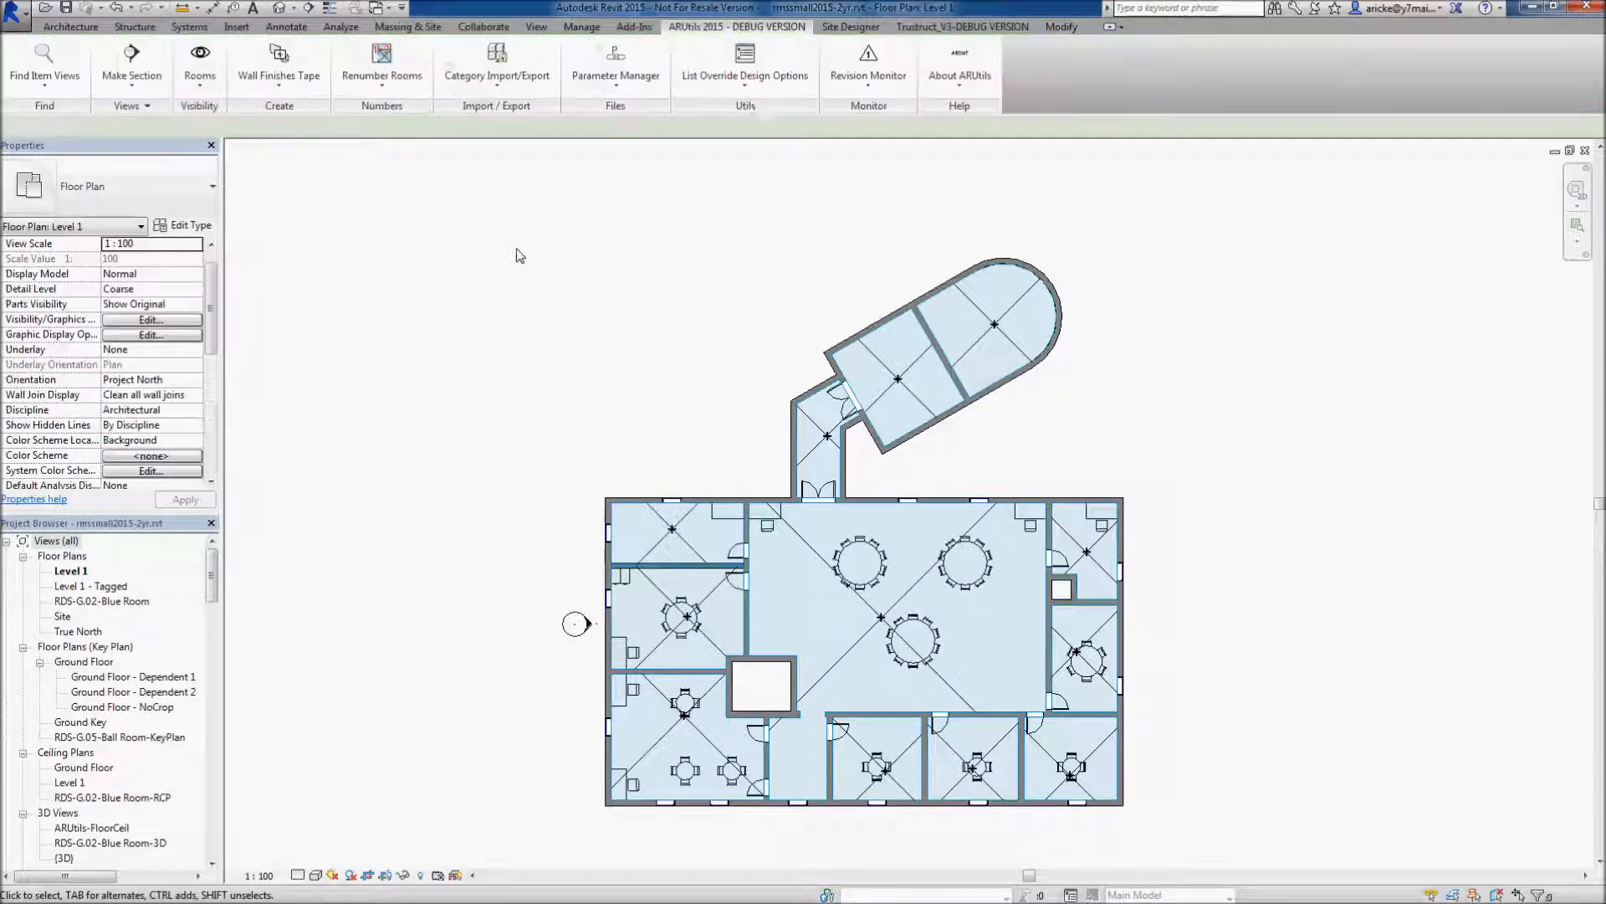
- Delete the project parameters WallFinish2_ARUtils through WallFinish10_ARUtils with the Parameter Manager
click(613, 55)
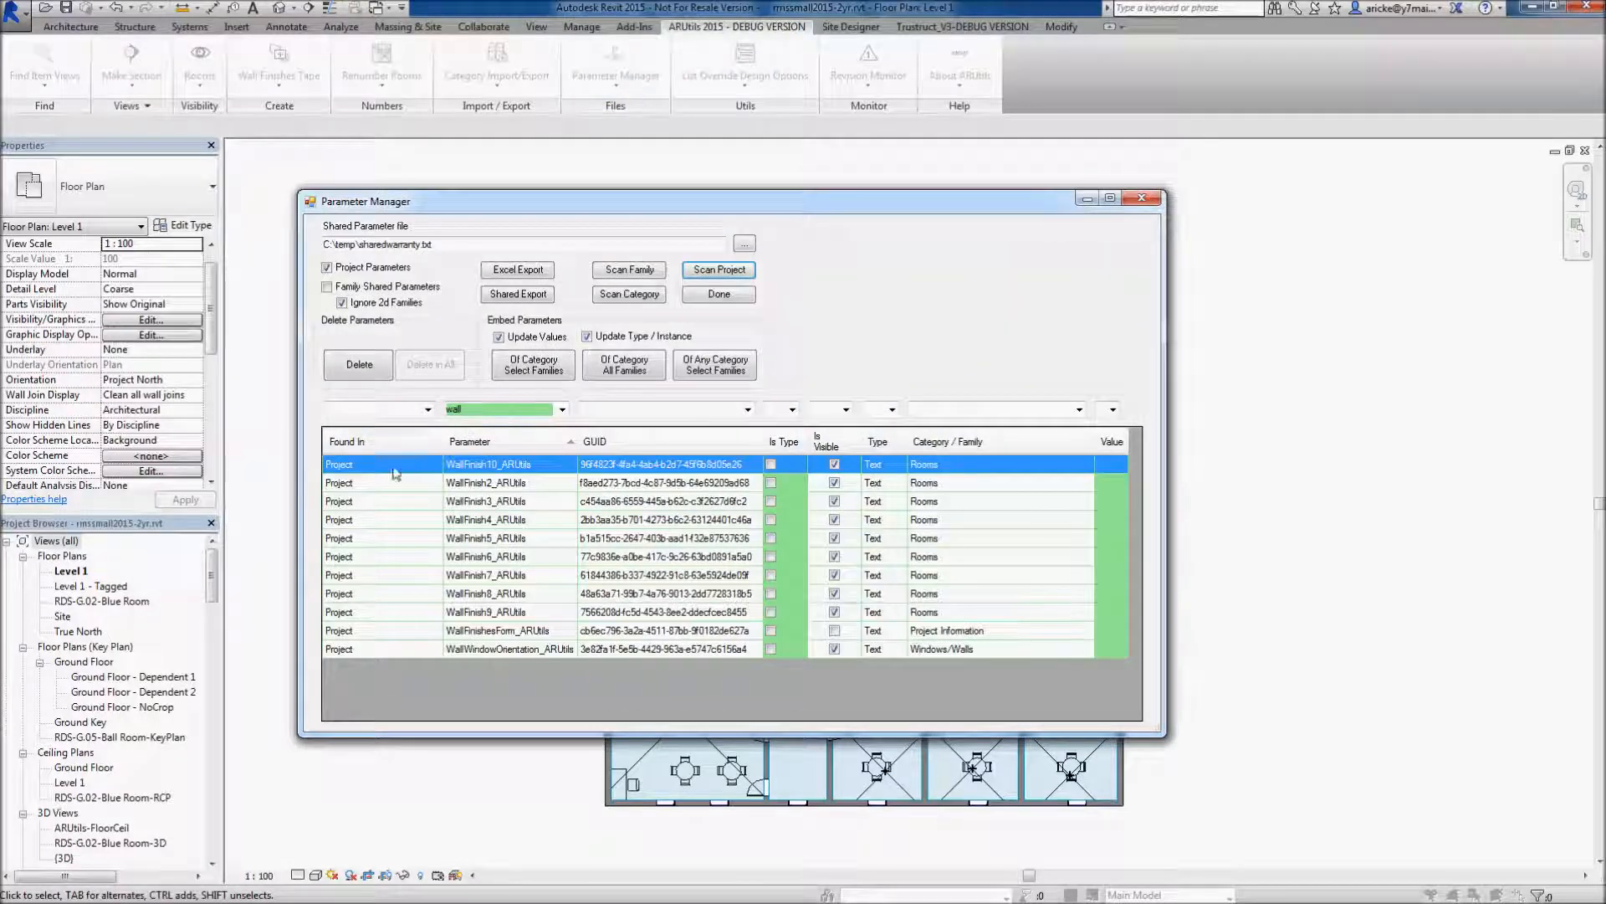
shift+click(345, 614)
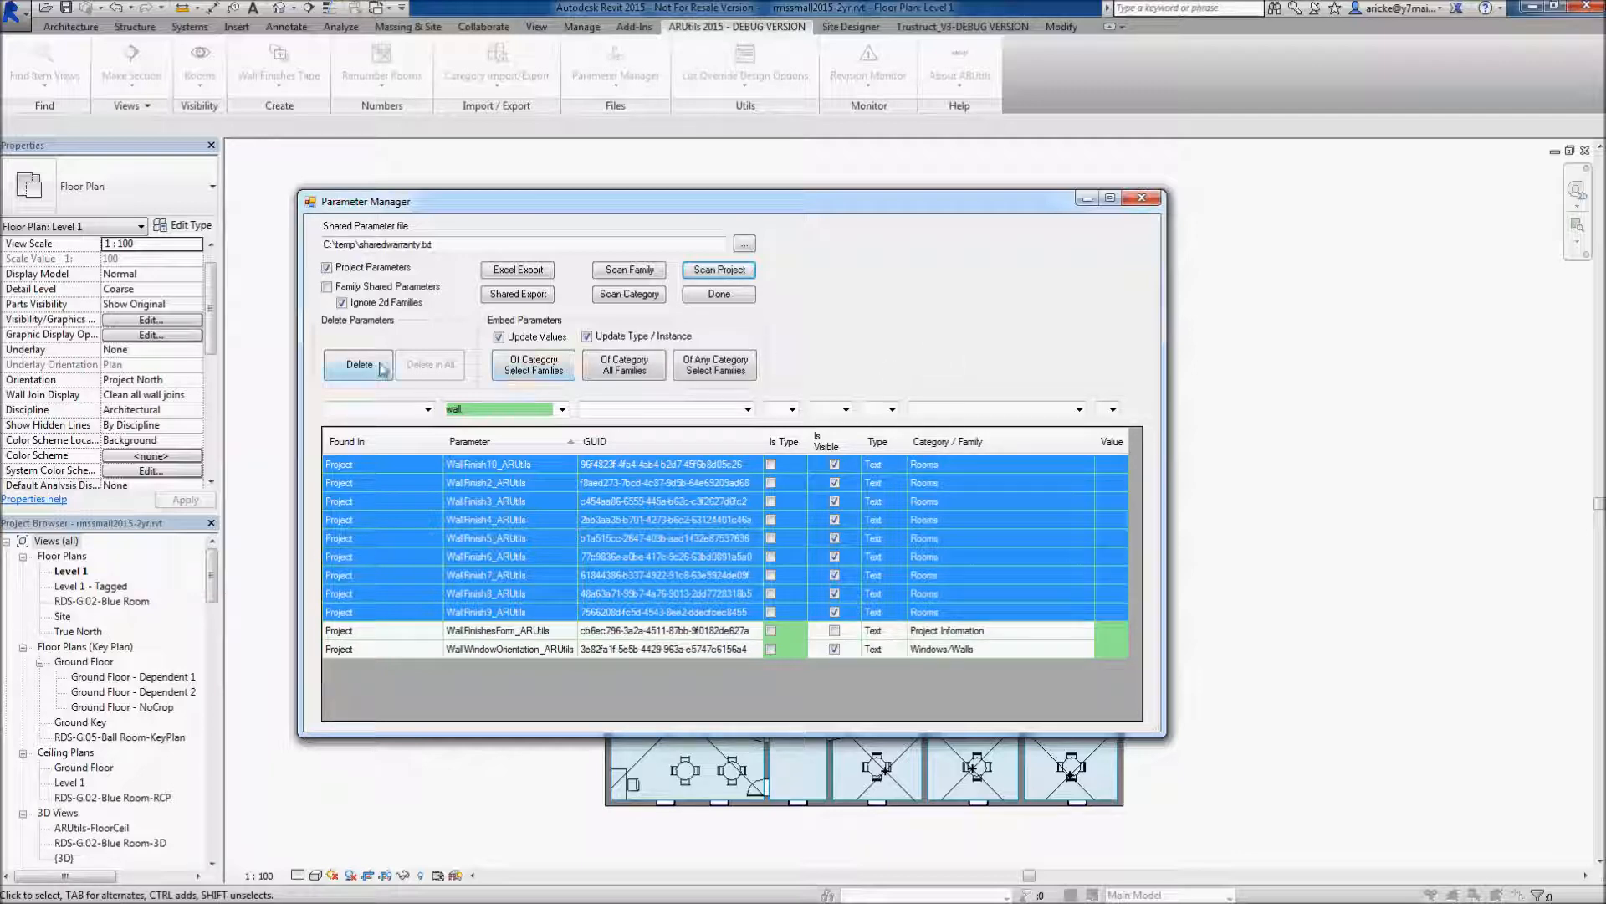
click(350, 371)
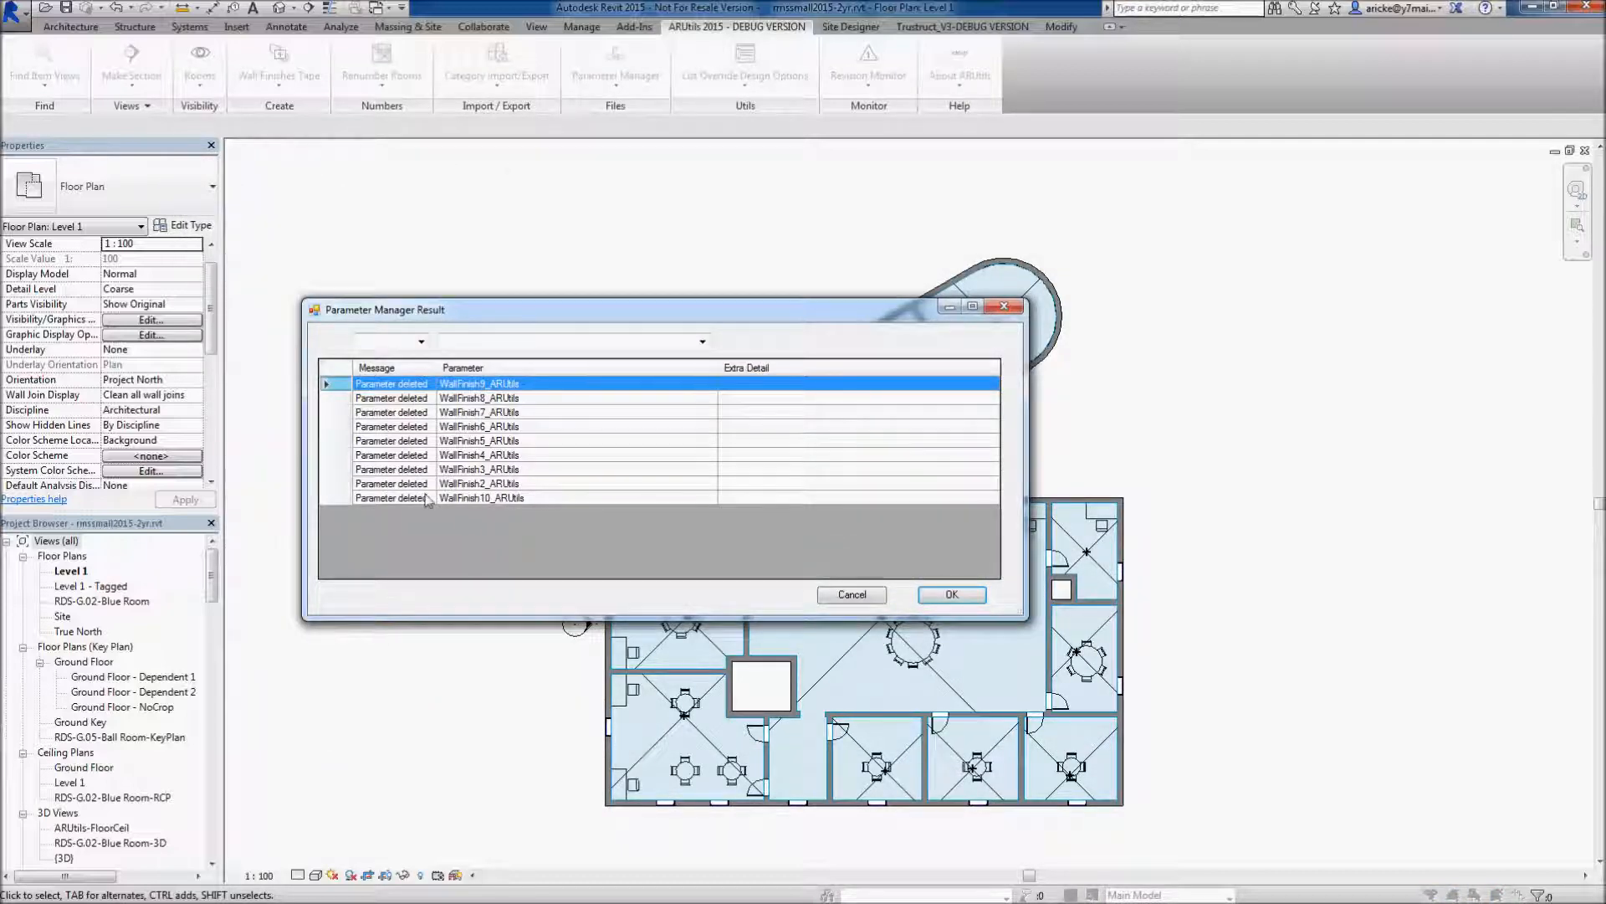
click(950, 595)
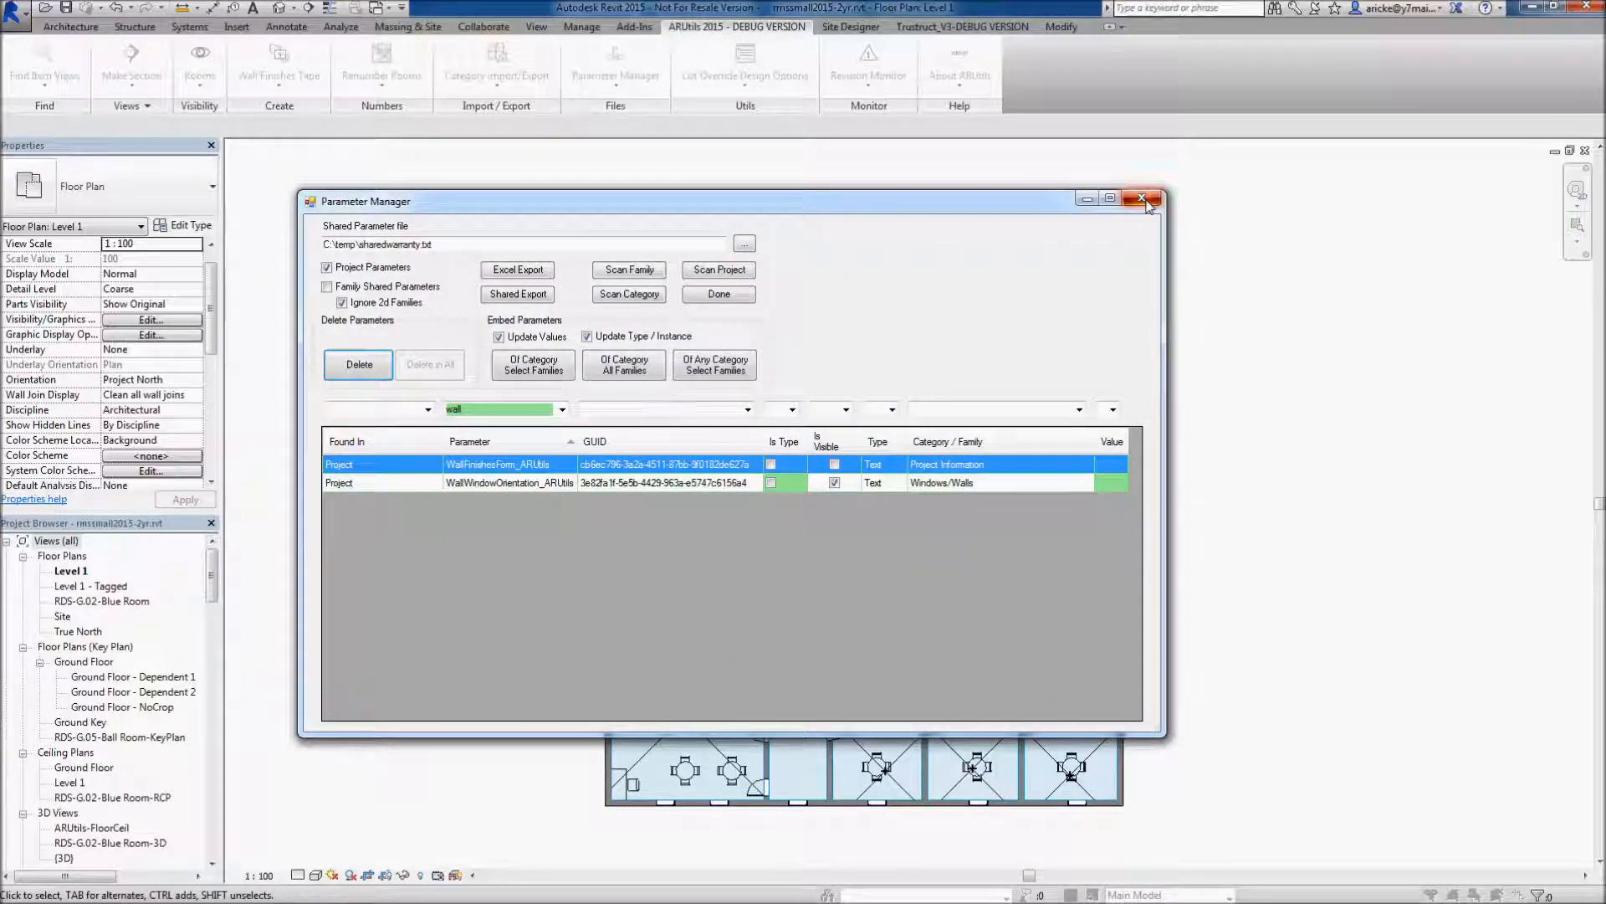
- Close the Parameter Manager and check which wall finish parameters remain on the room Office 1.01
click(1141, 198)
click(704, 558)
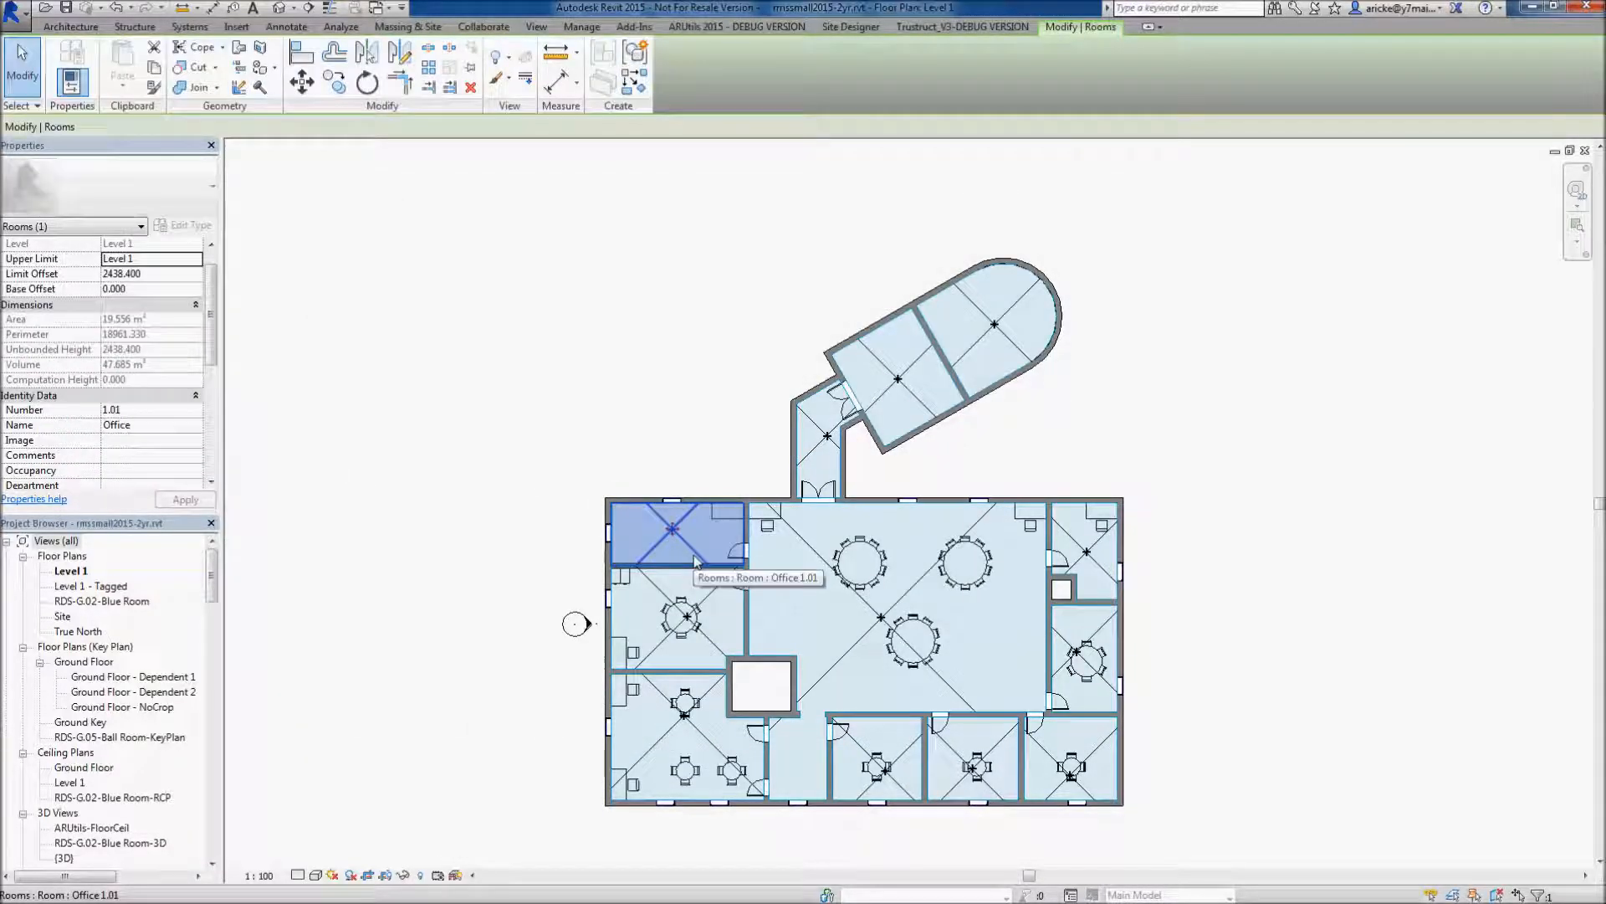
drag(212, 343, 212, 471)
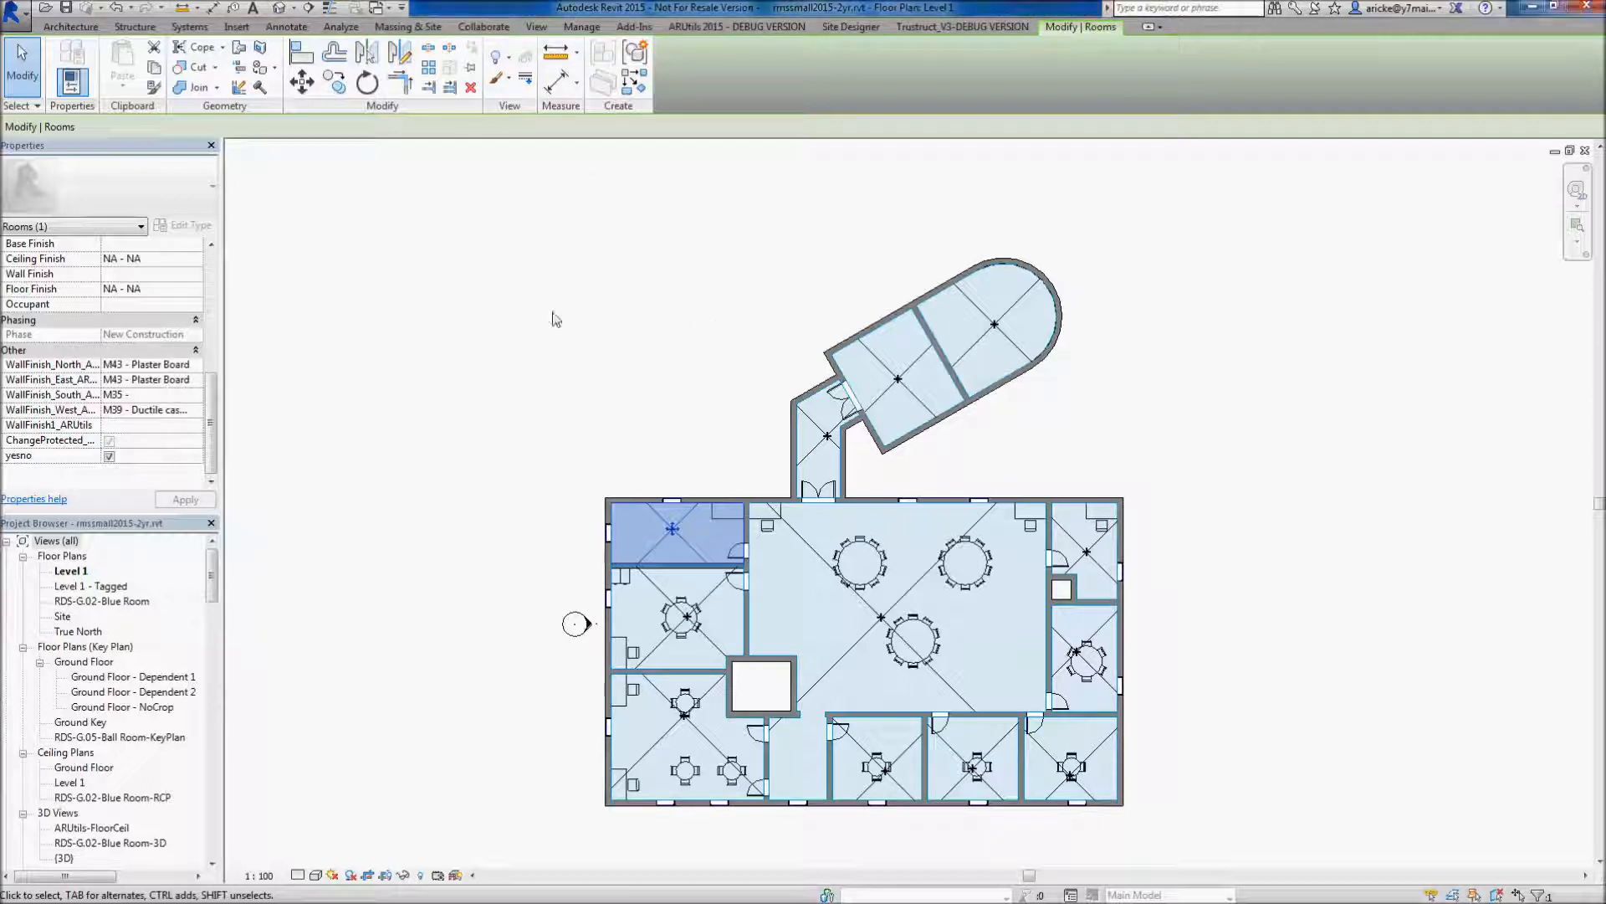
- Reopen the Parameter Manager and clear all filters on the parameter list
click(755, 27)
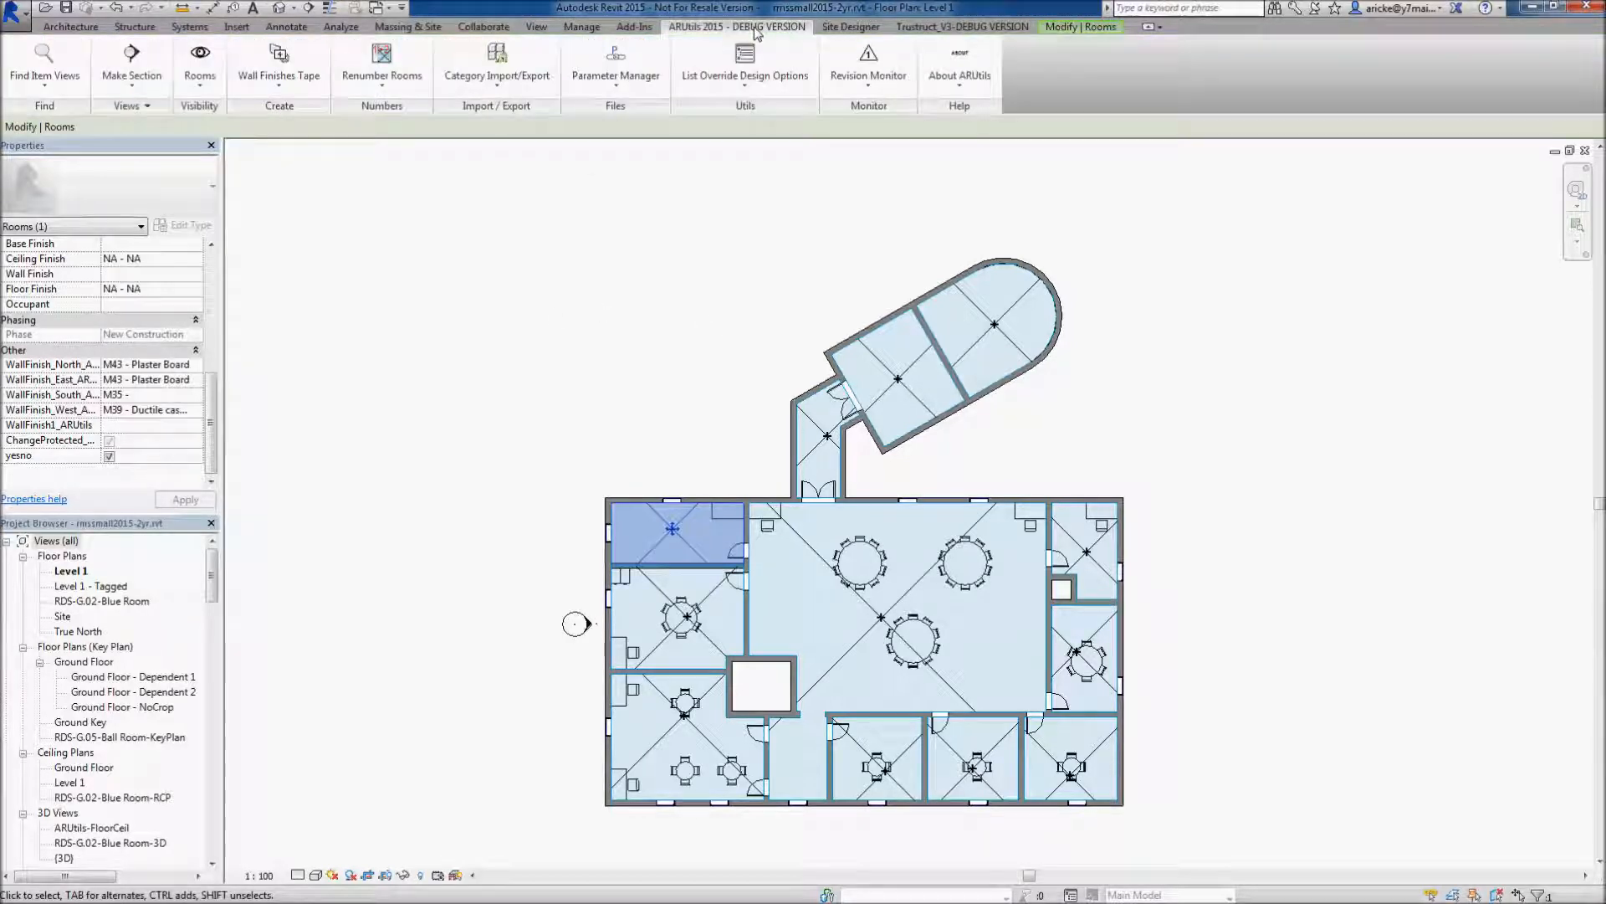
click(615, 55)
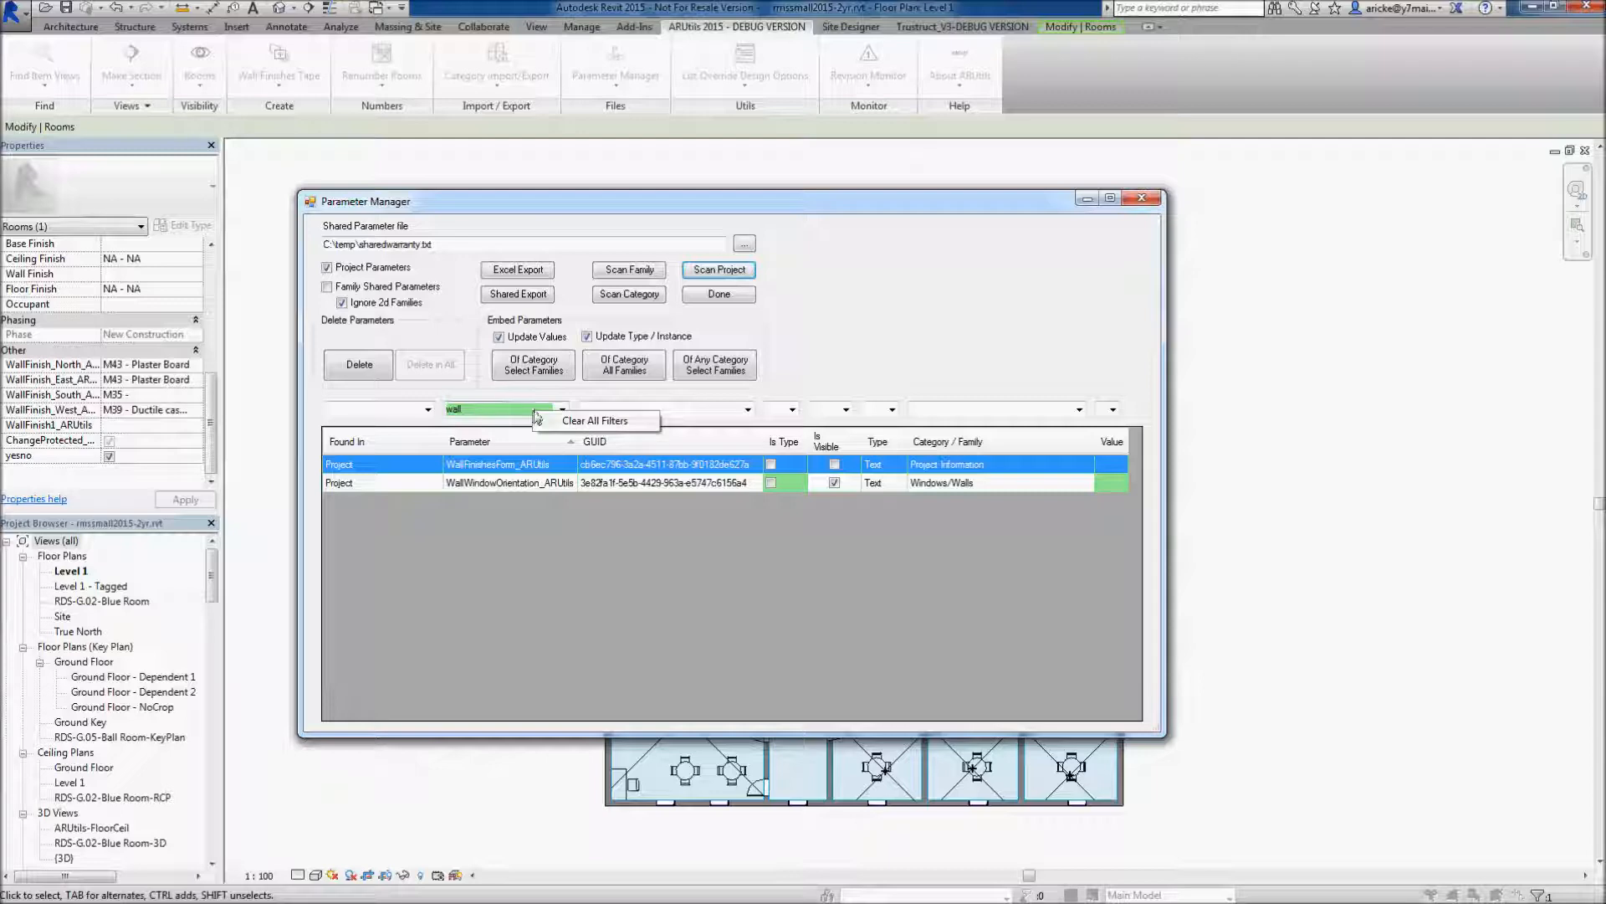
click(534, 416)
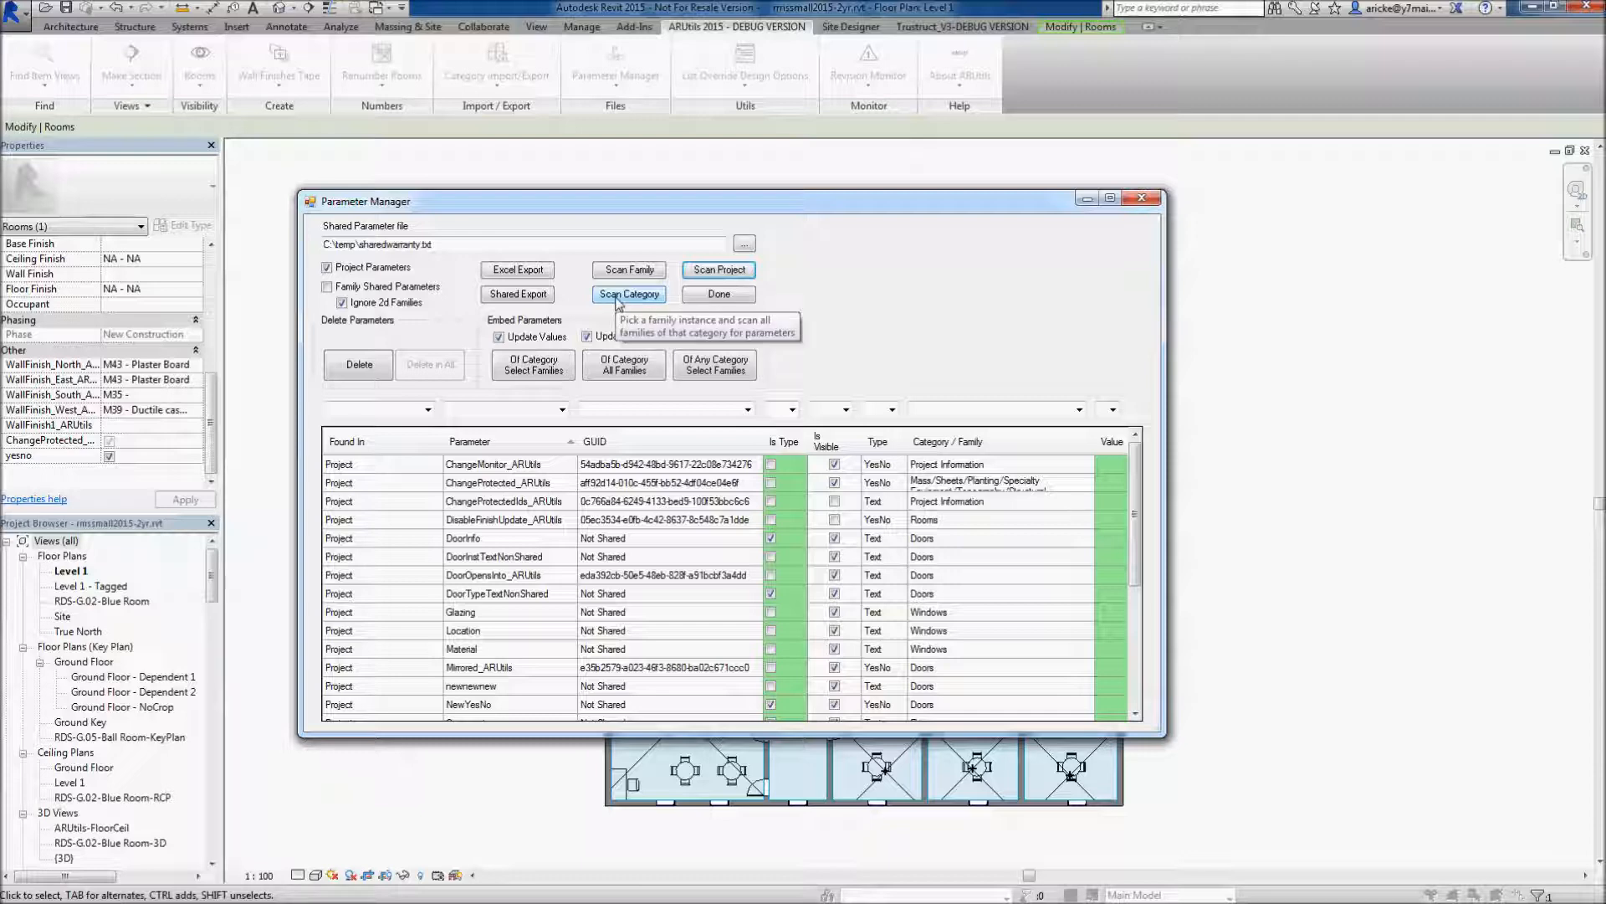
- Clear the parameter table and scan the whole furniture category by picking a round dining table in the large room
right_click(619, 523)
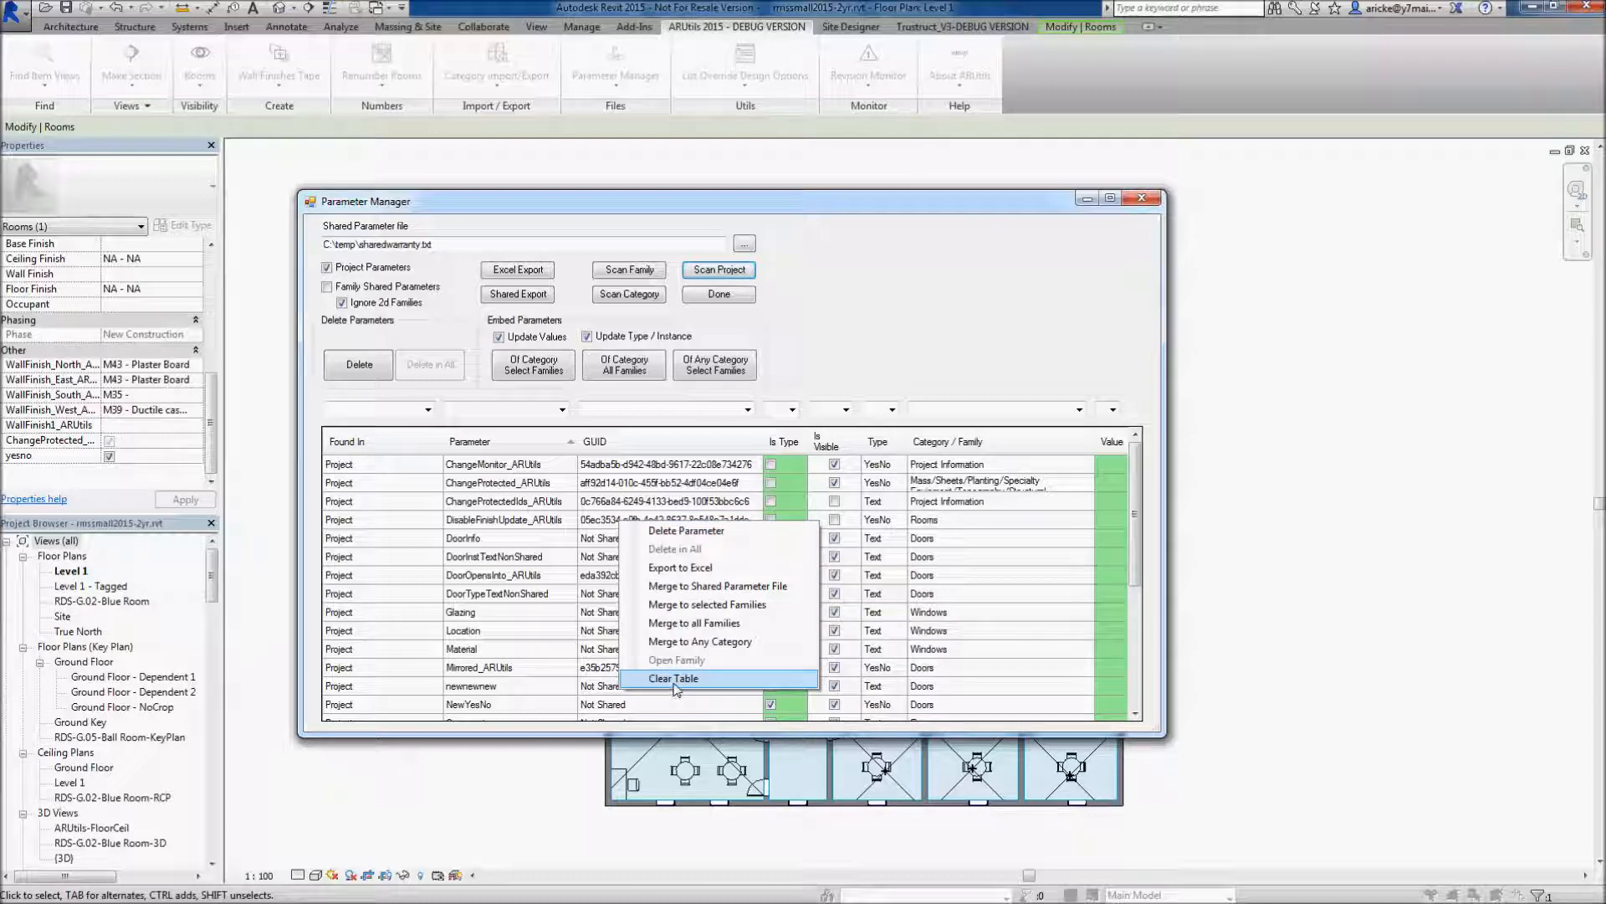
click(672, 679)
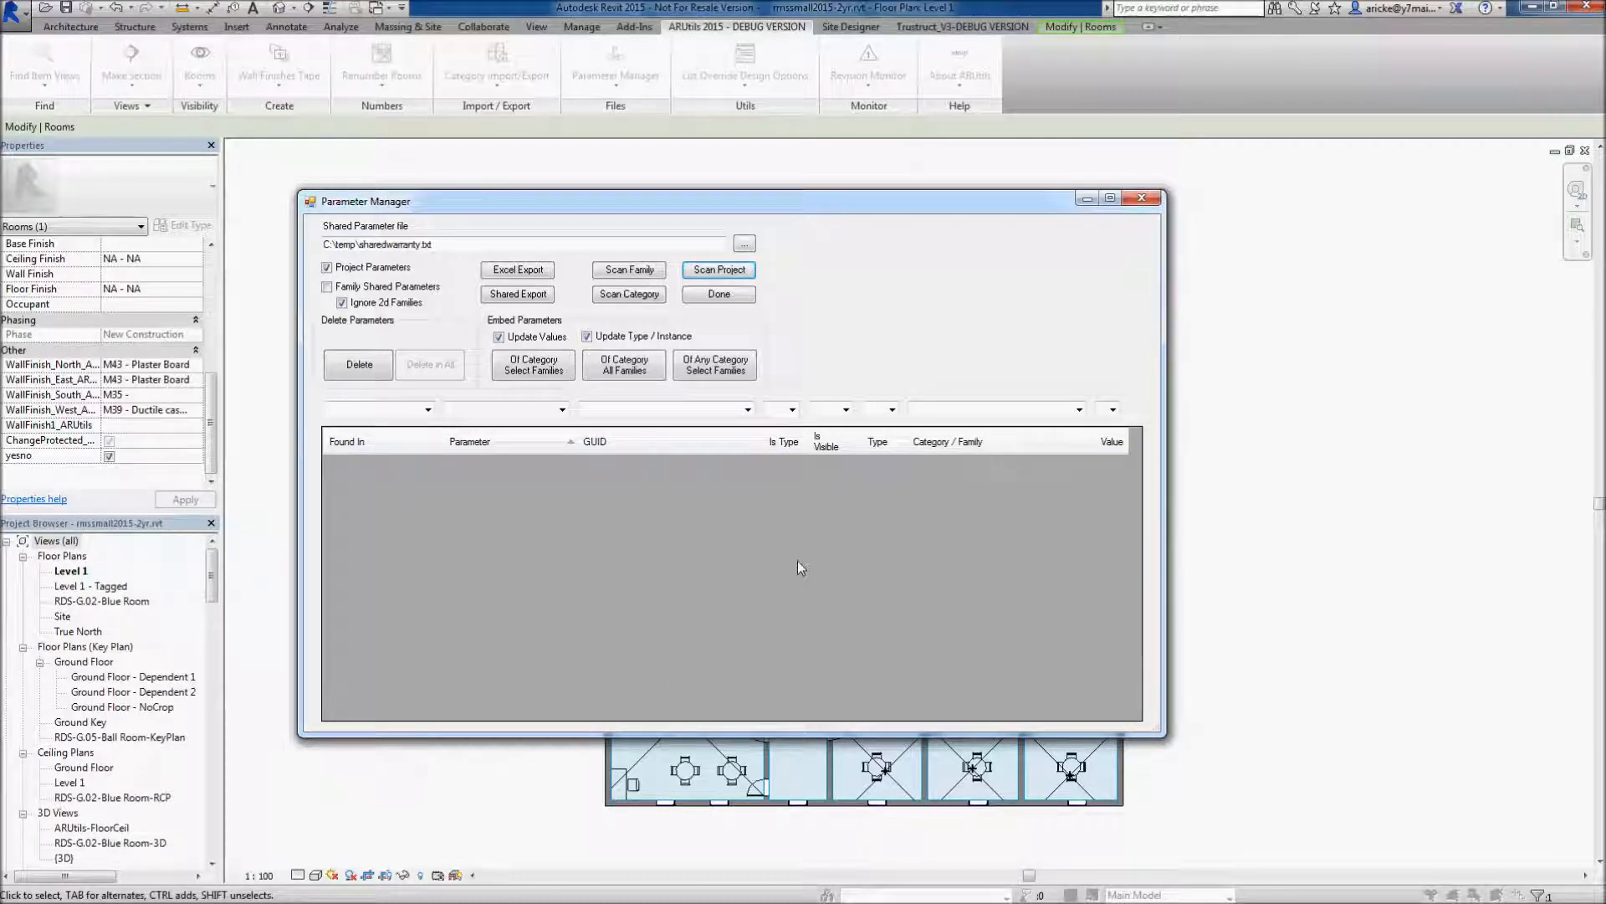
click(628, 295)
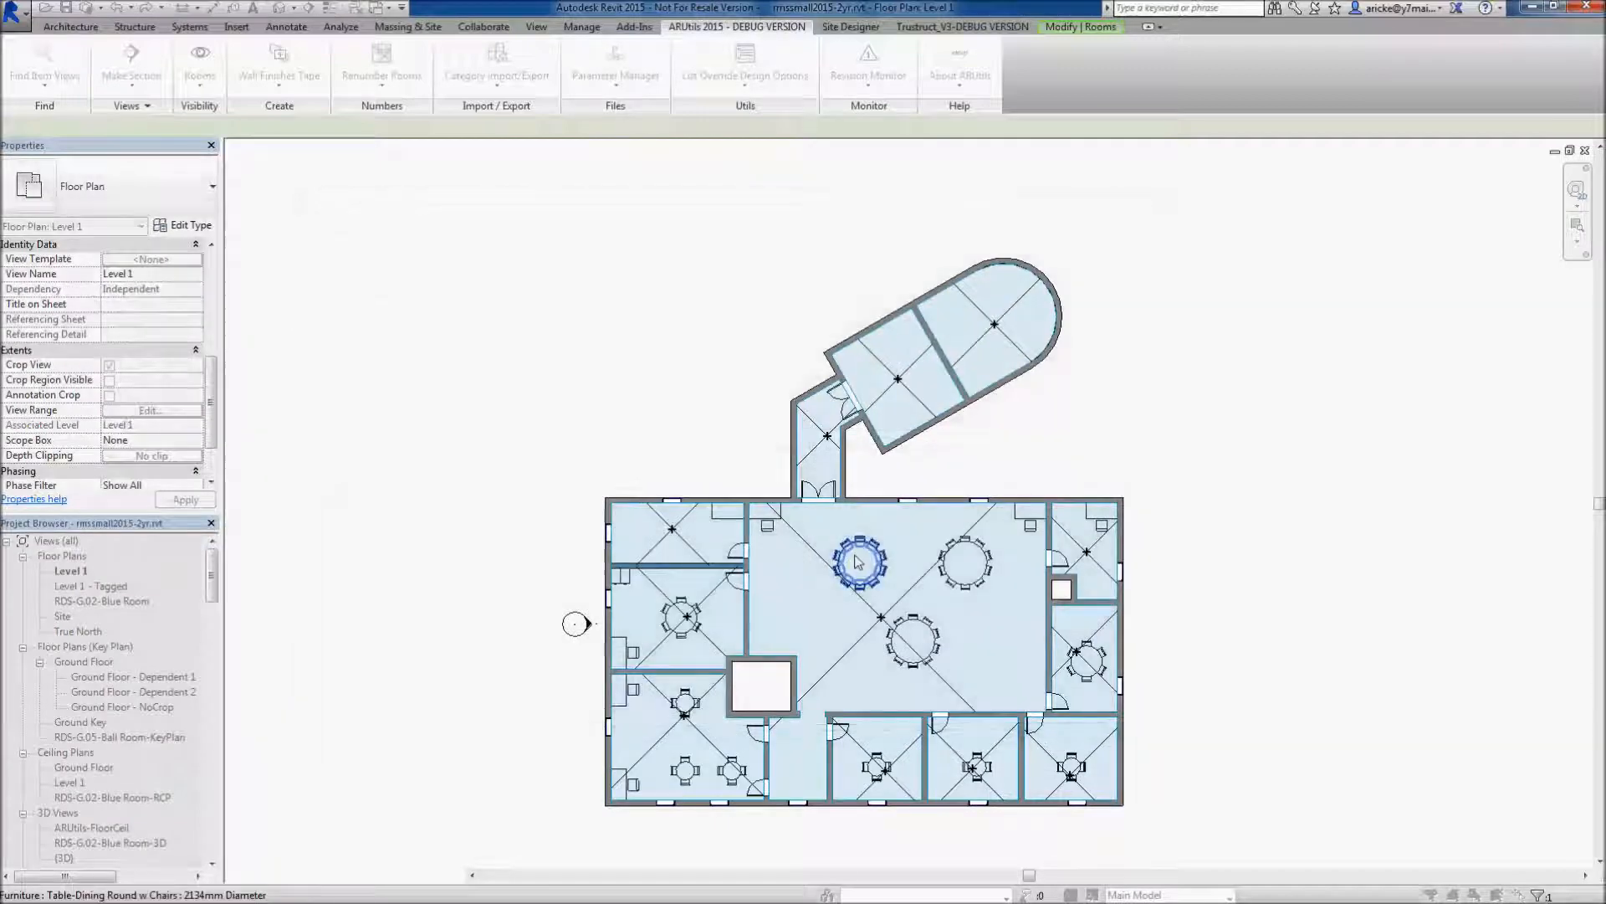
click(858, 557)
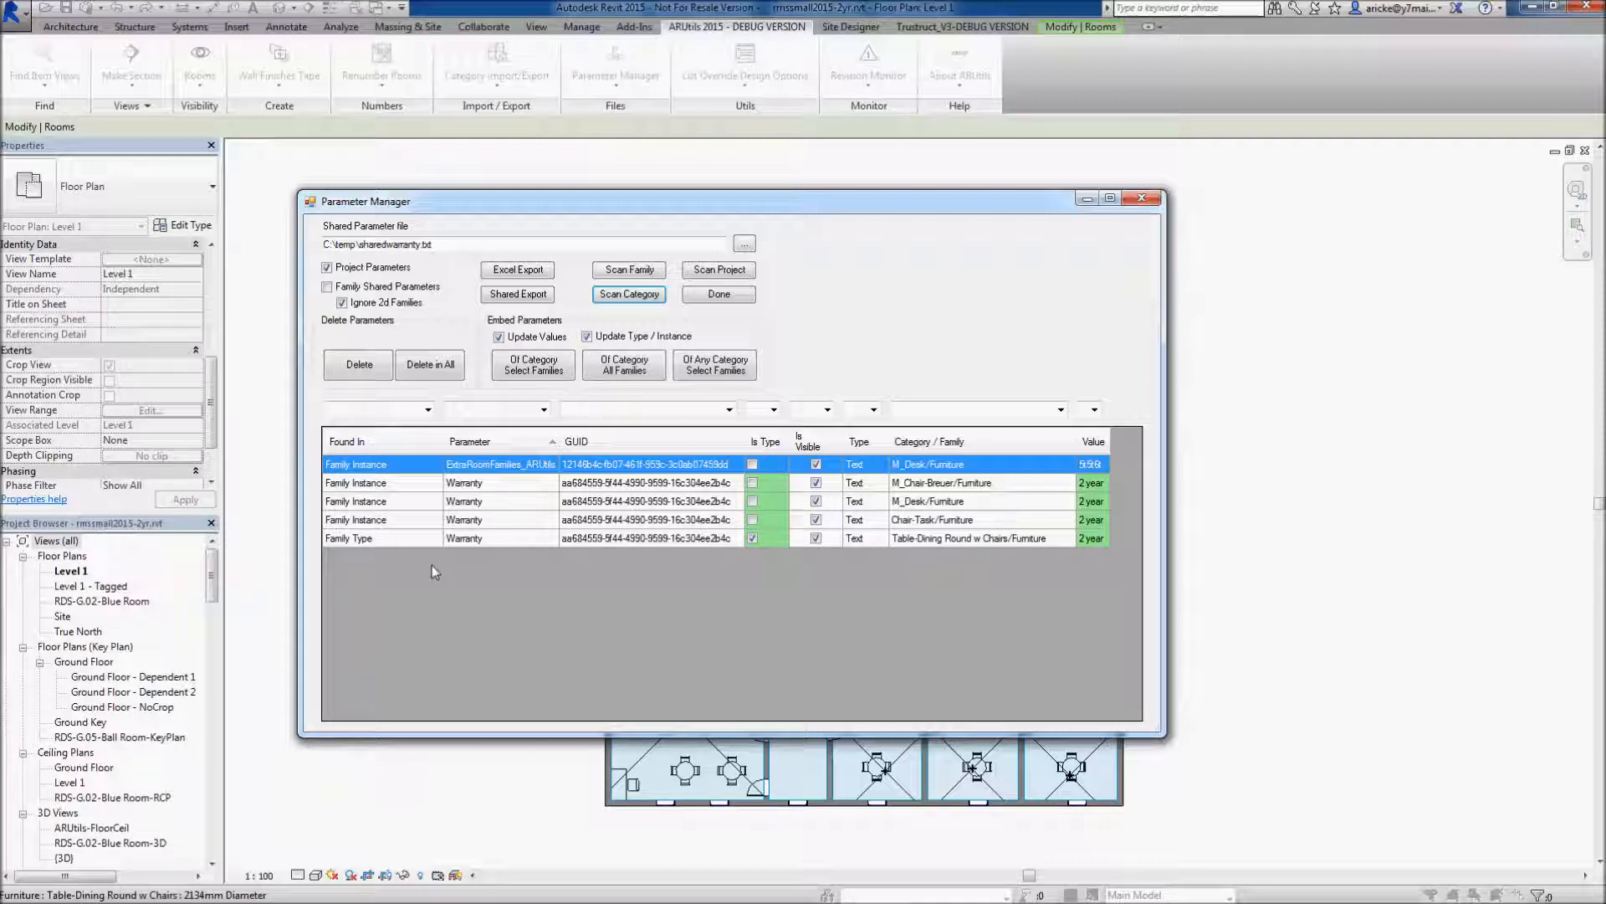
- Embed the dining table's Warranty type parameter into Cabinet-File 3 Drawer, Chair-Task, M_Chair-Breuer and M_Desk, with Update Values off
click(362, 542)
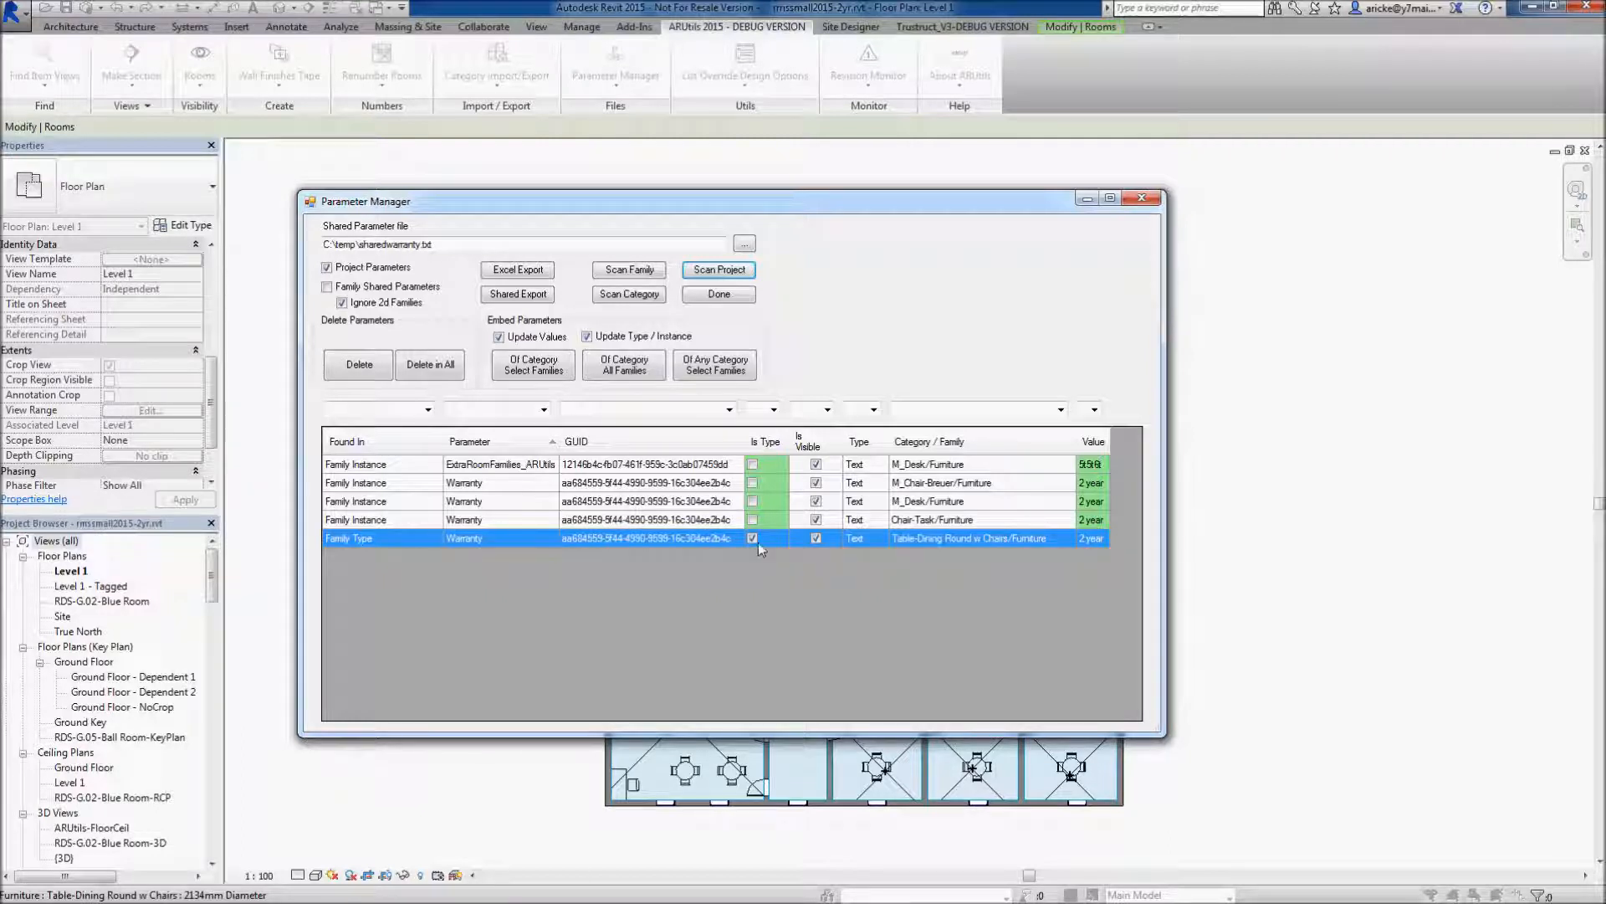
click(499, 336)
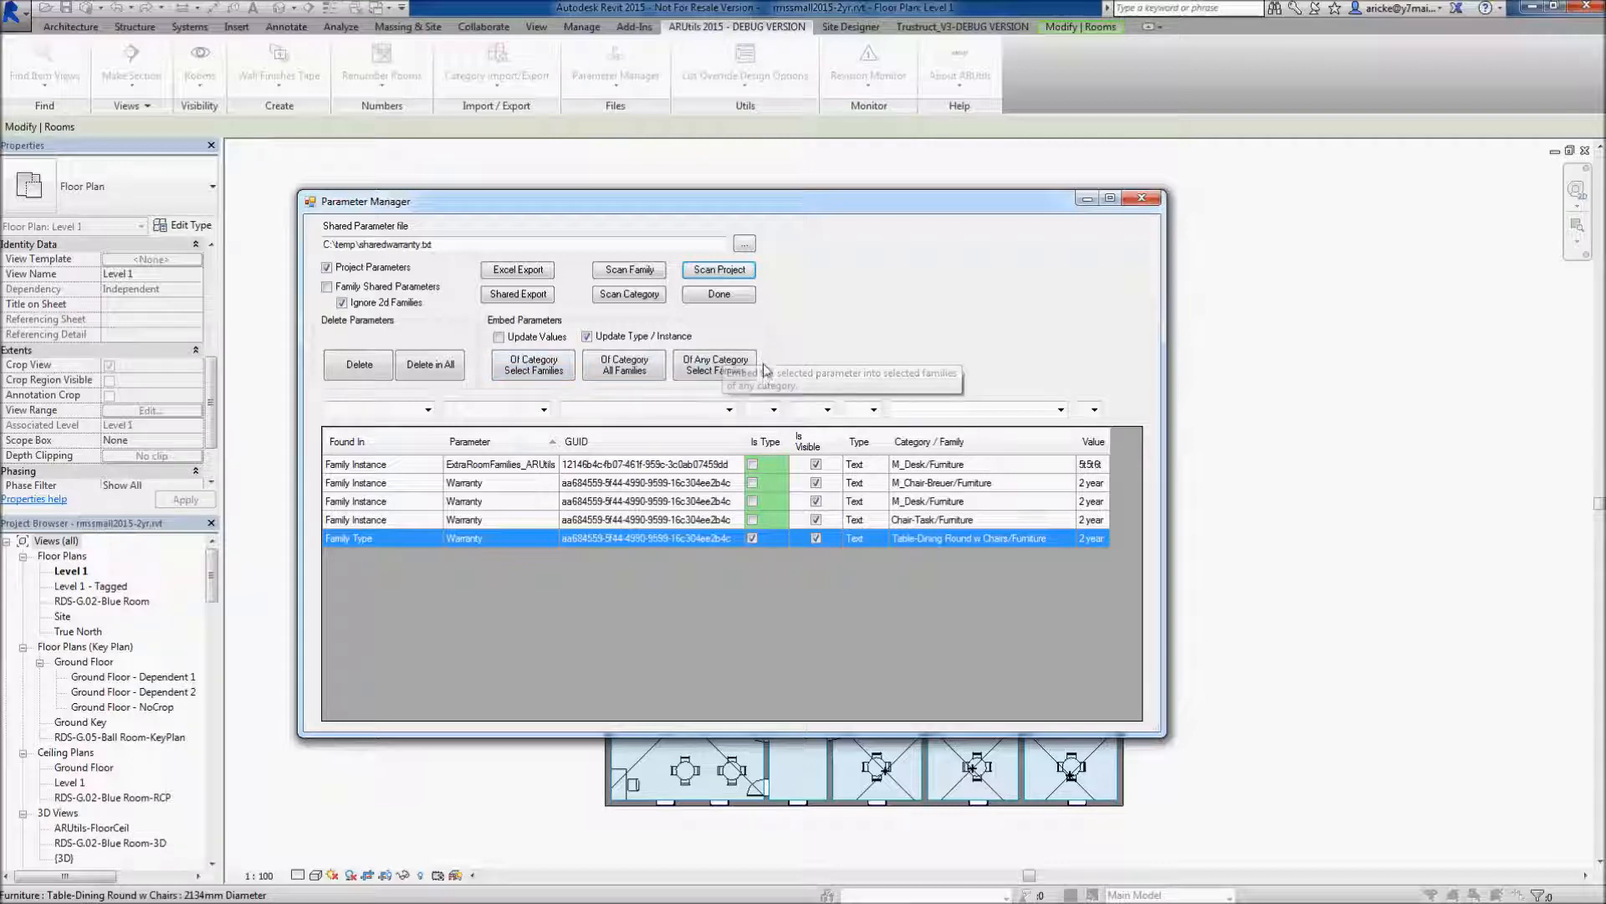
click(529, 369)
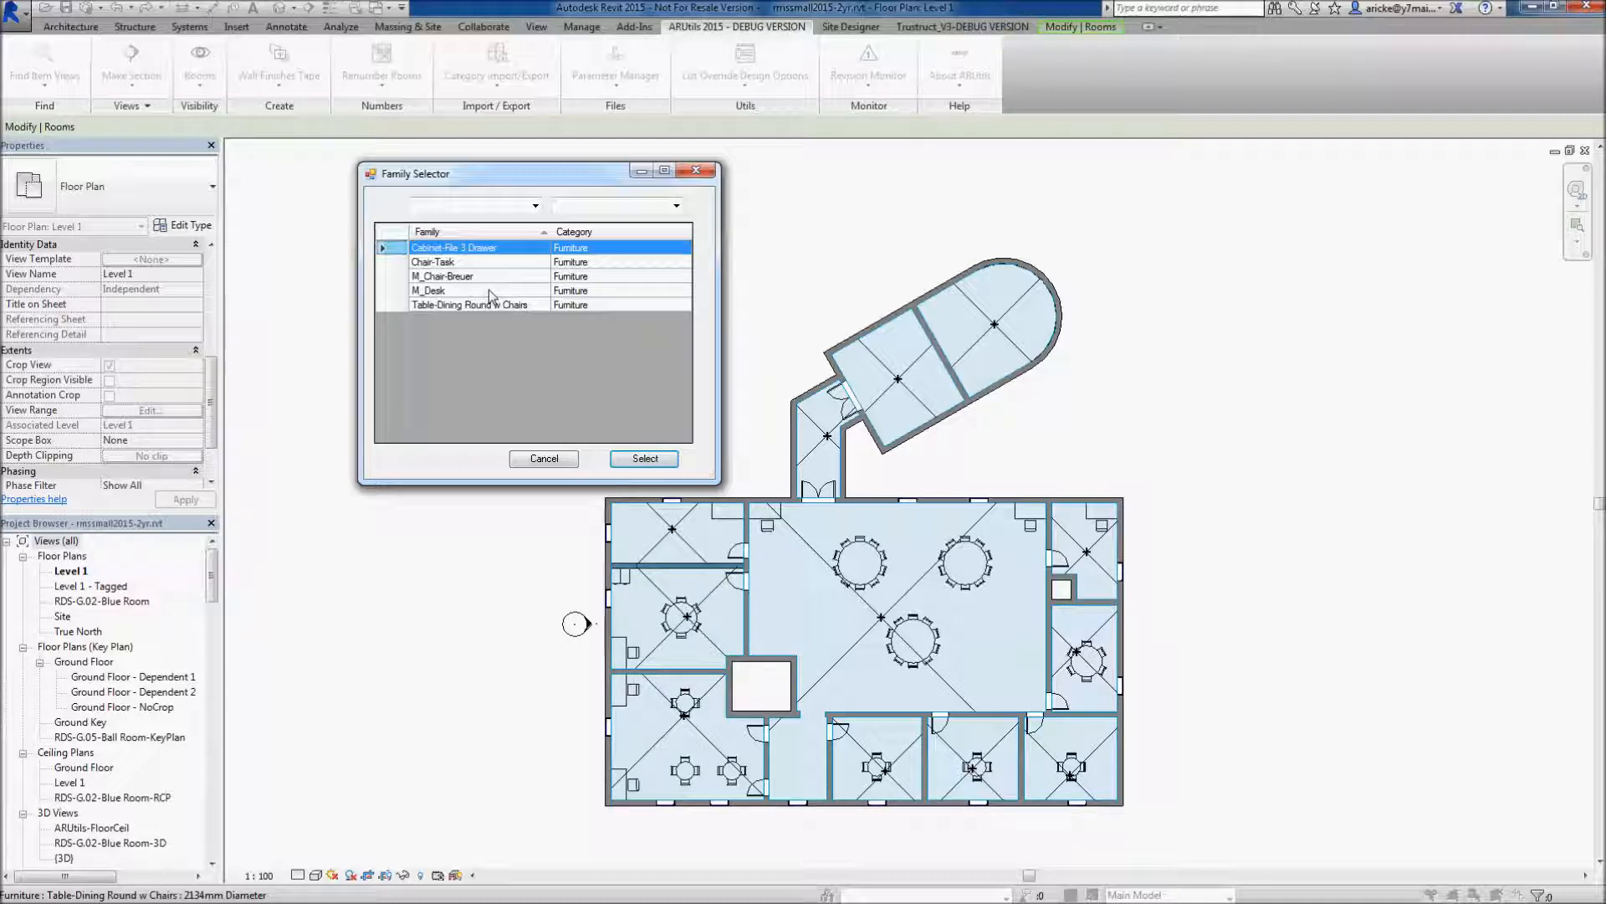
shift+click(430, 292)
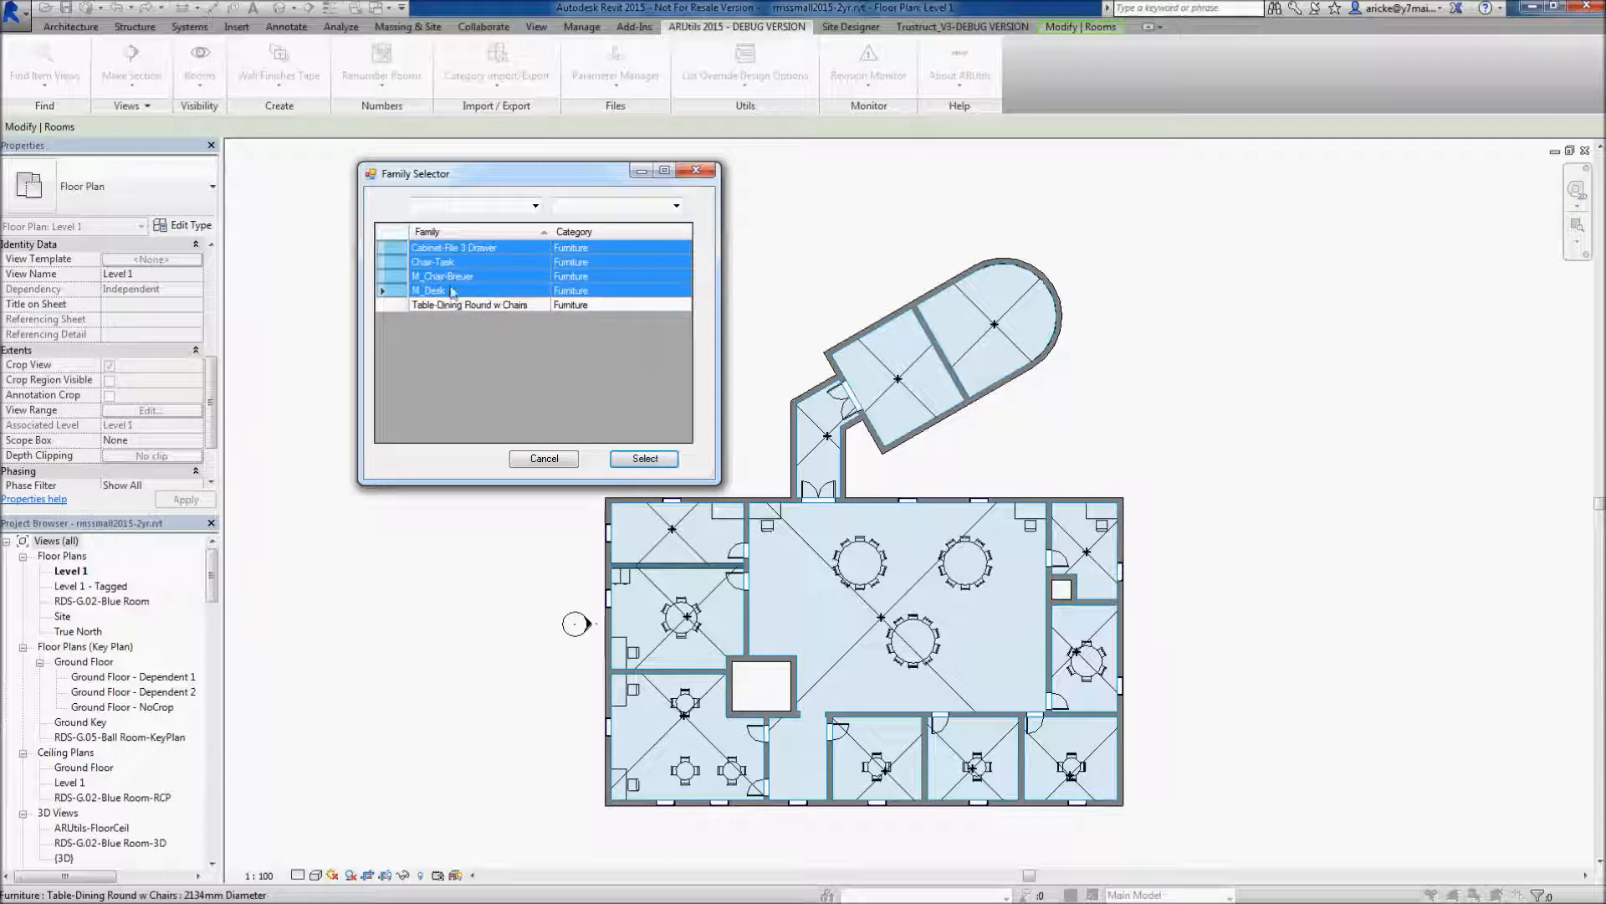
click(638, 459)
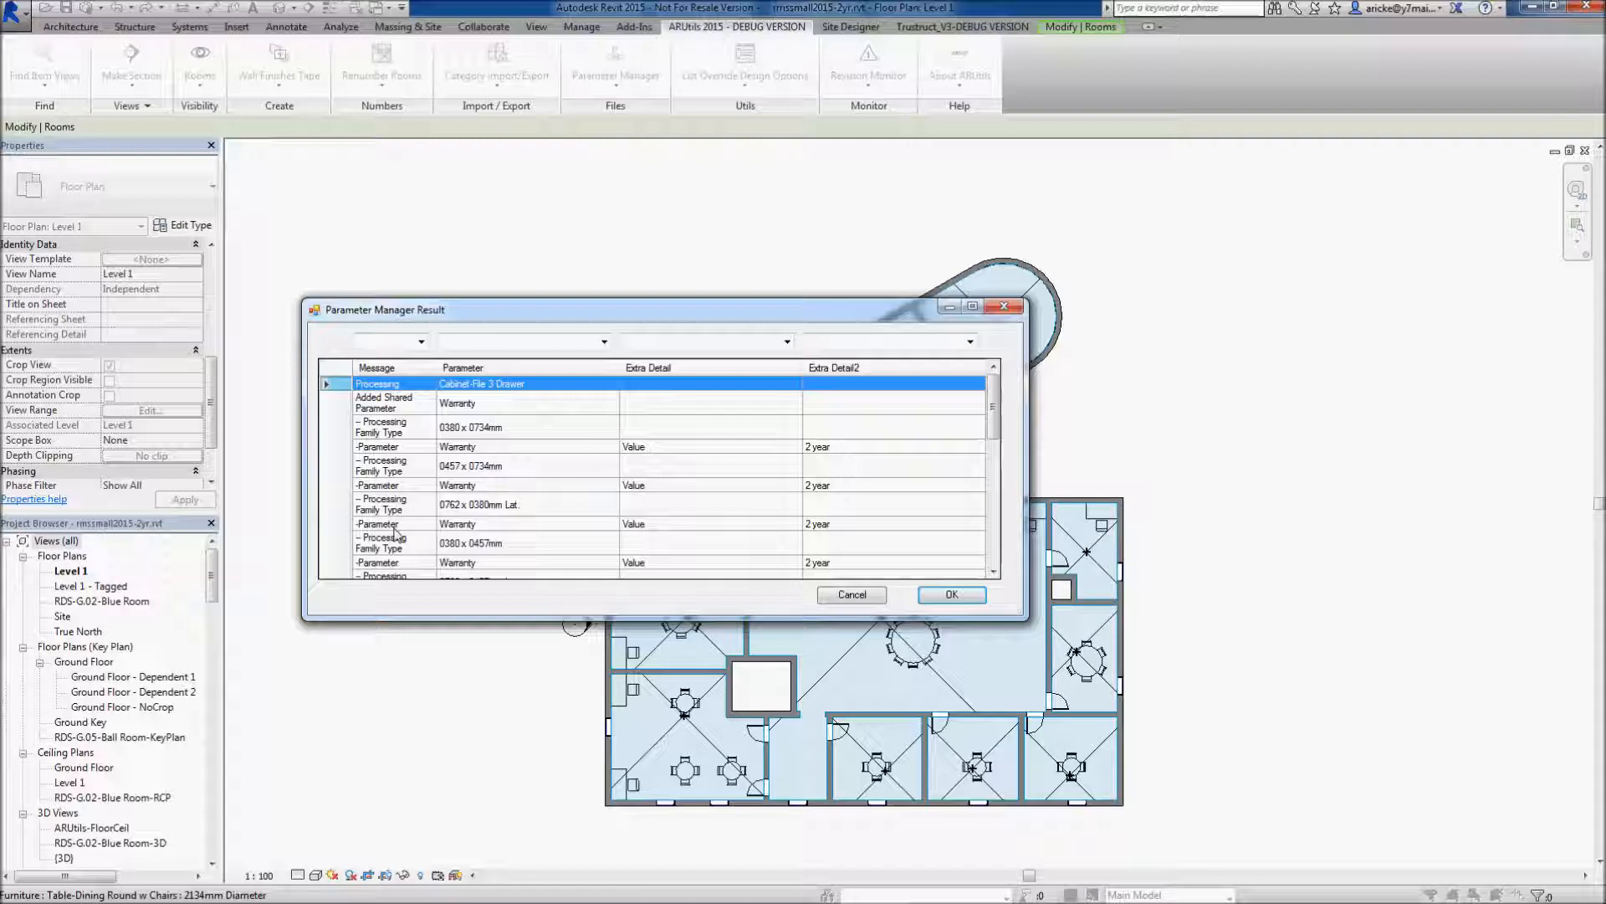
drag(993, 423, 994, 534)
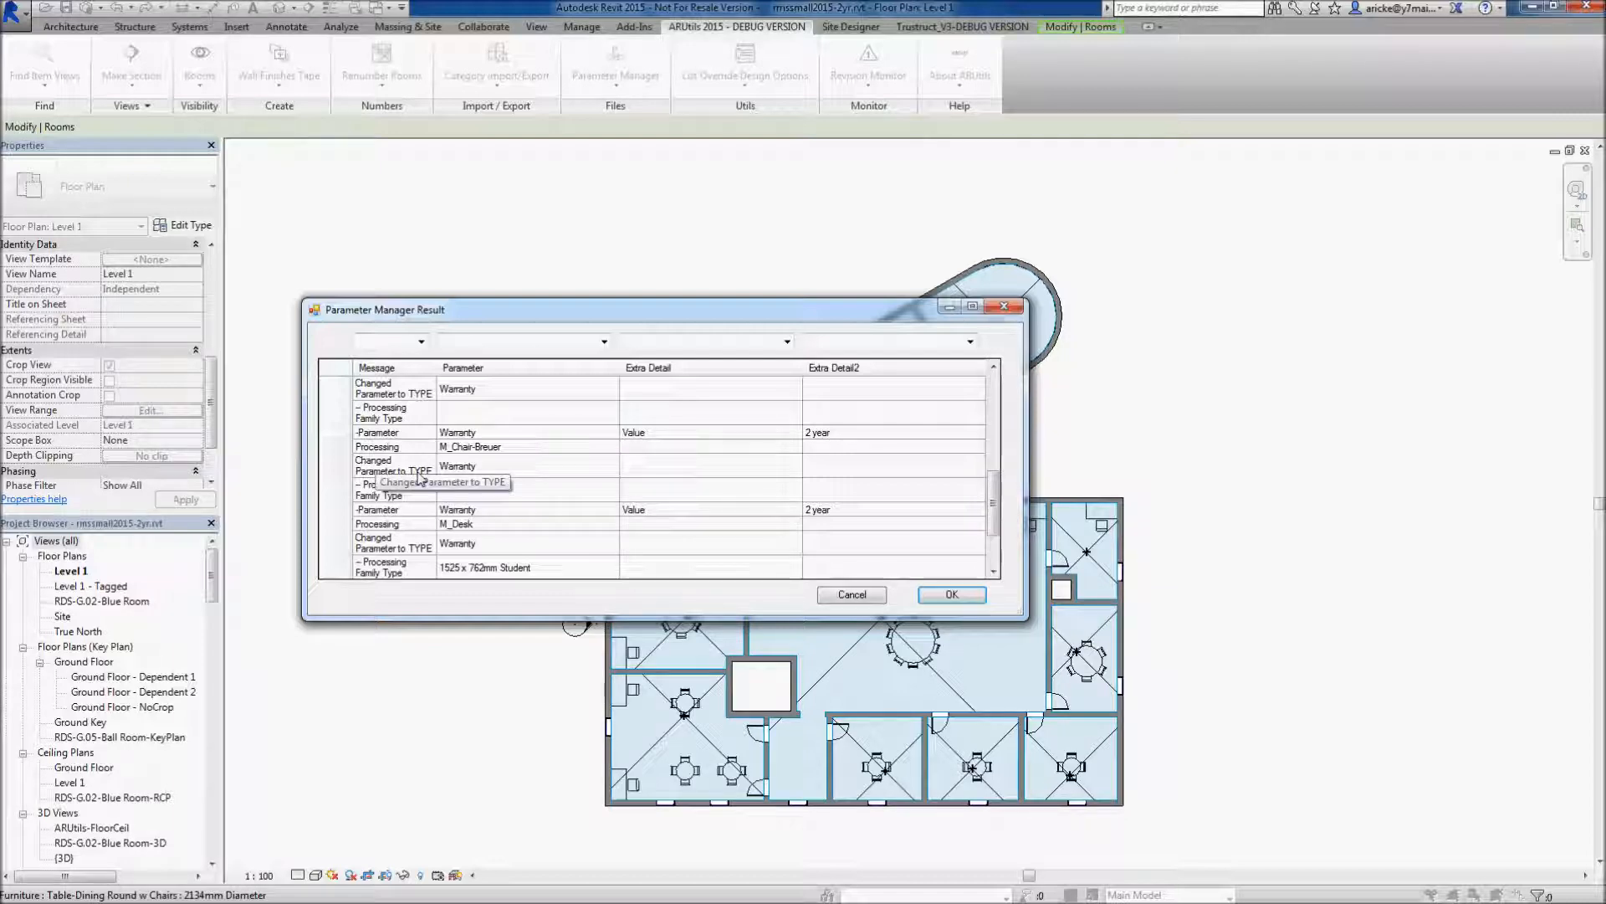
click(937, 595)
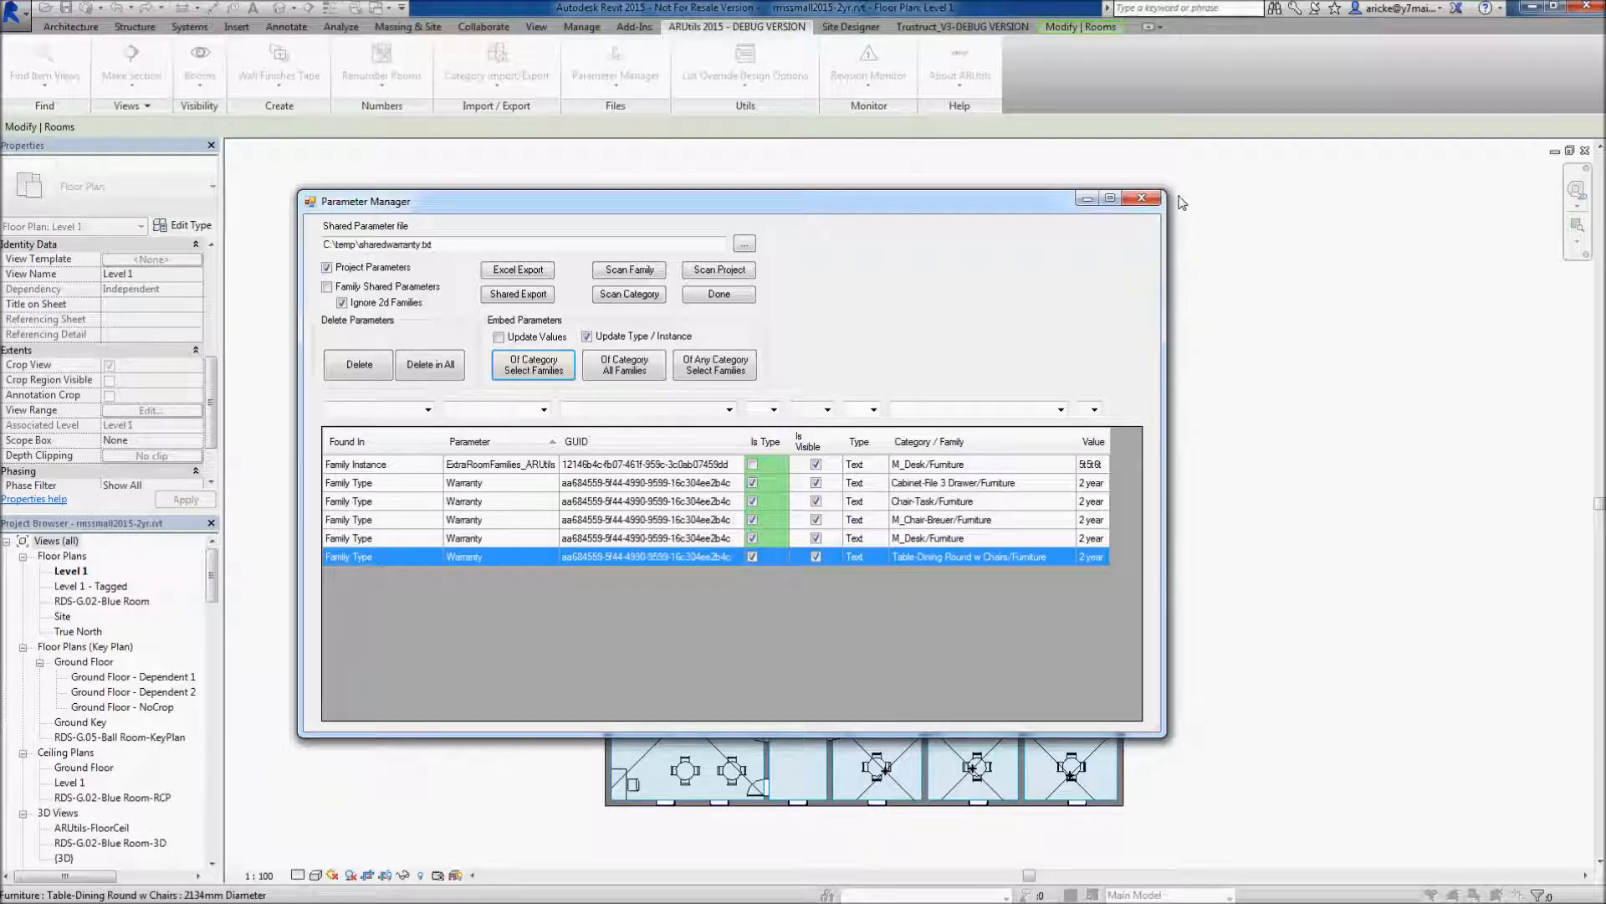
click(1143, 200)
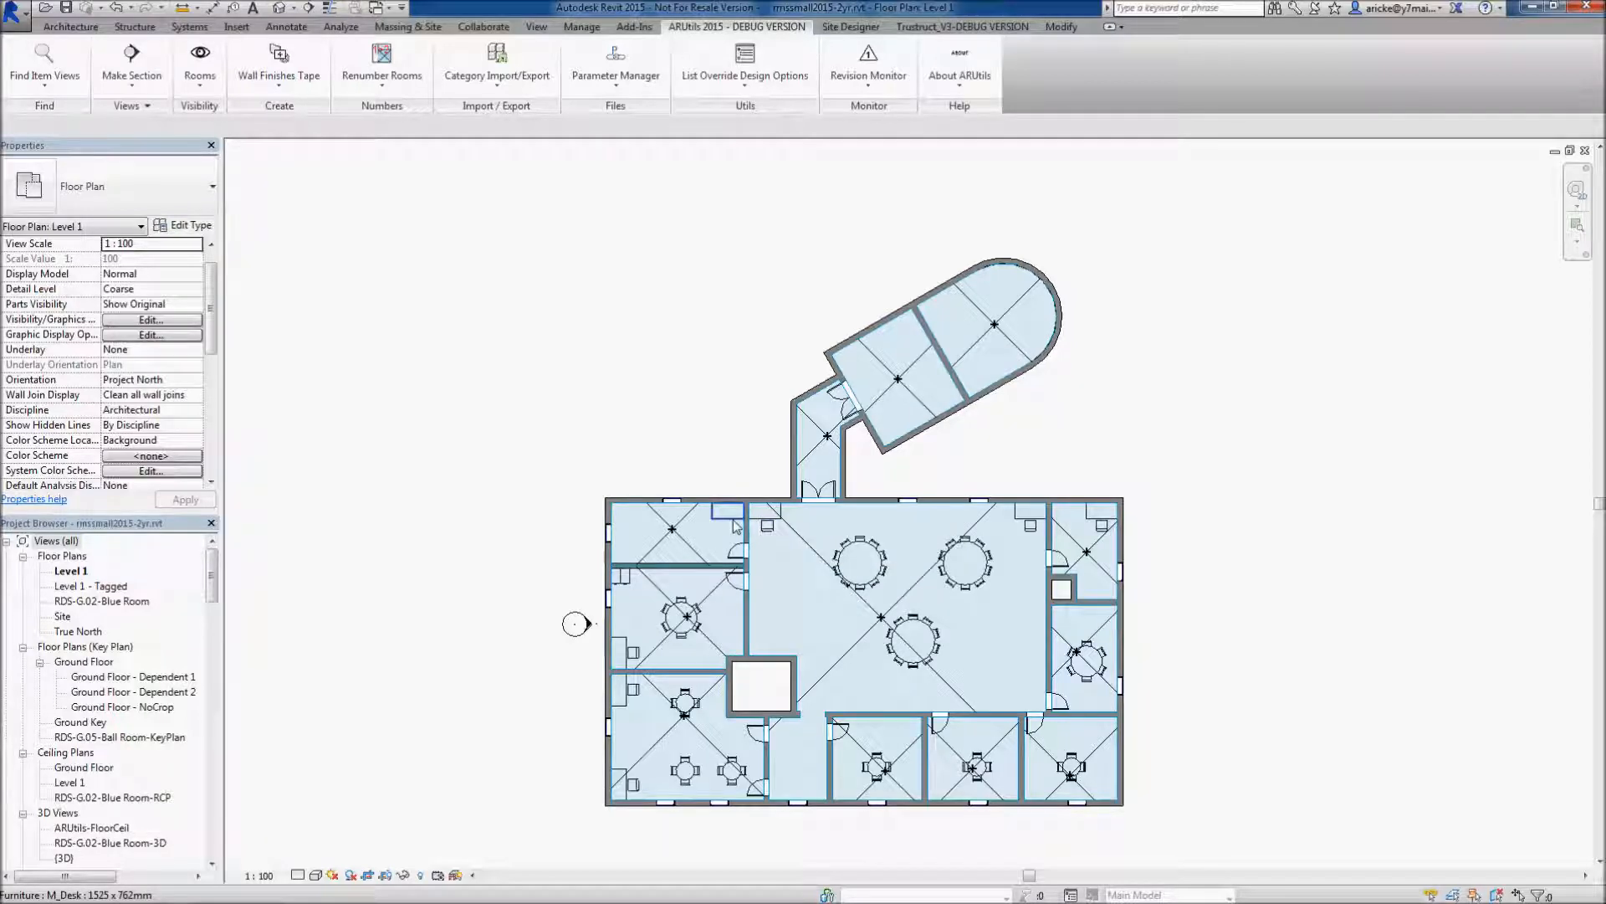
- Switch the desk in Office 1.01 to the type 1525 x 762mm Student and set its Warranty to 1 year
click(734, 520)
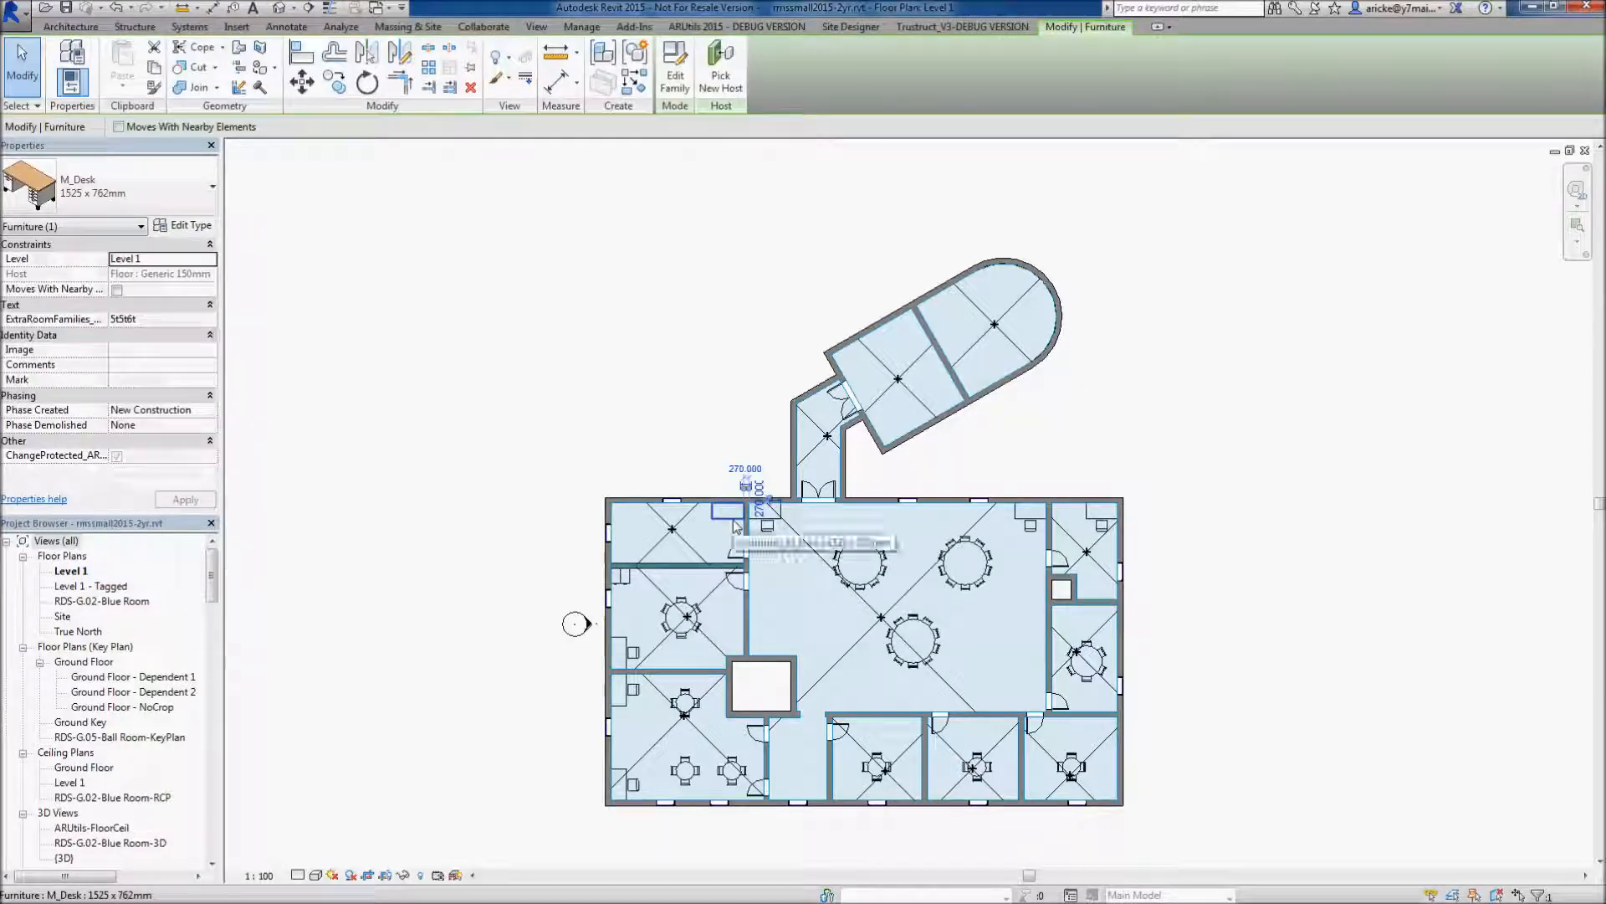
click(178, 226)
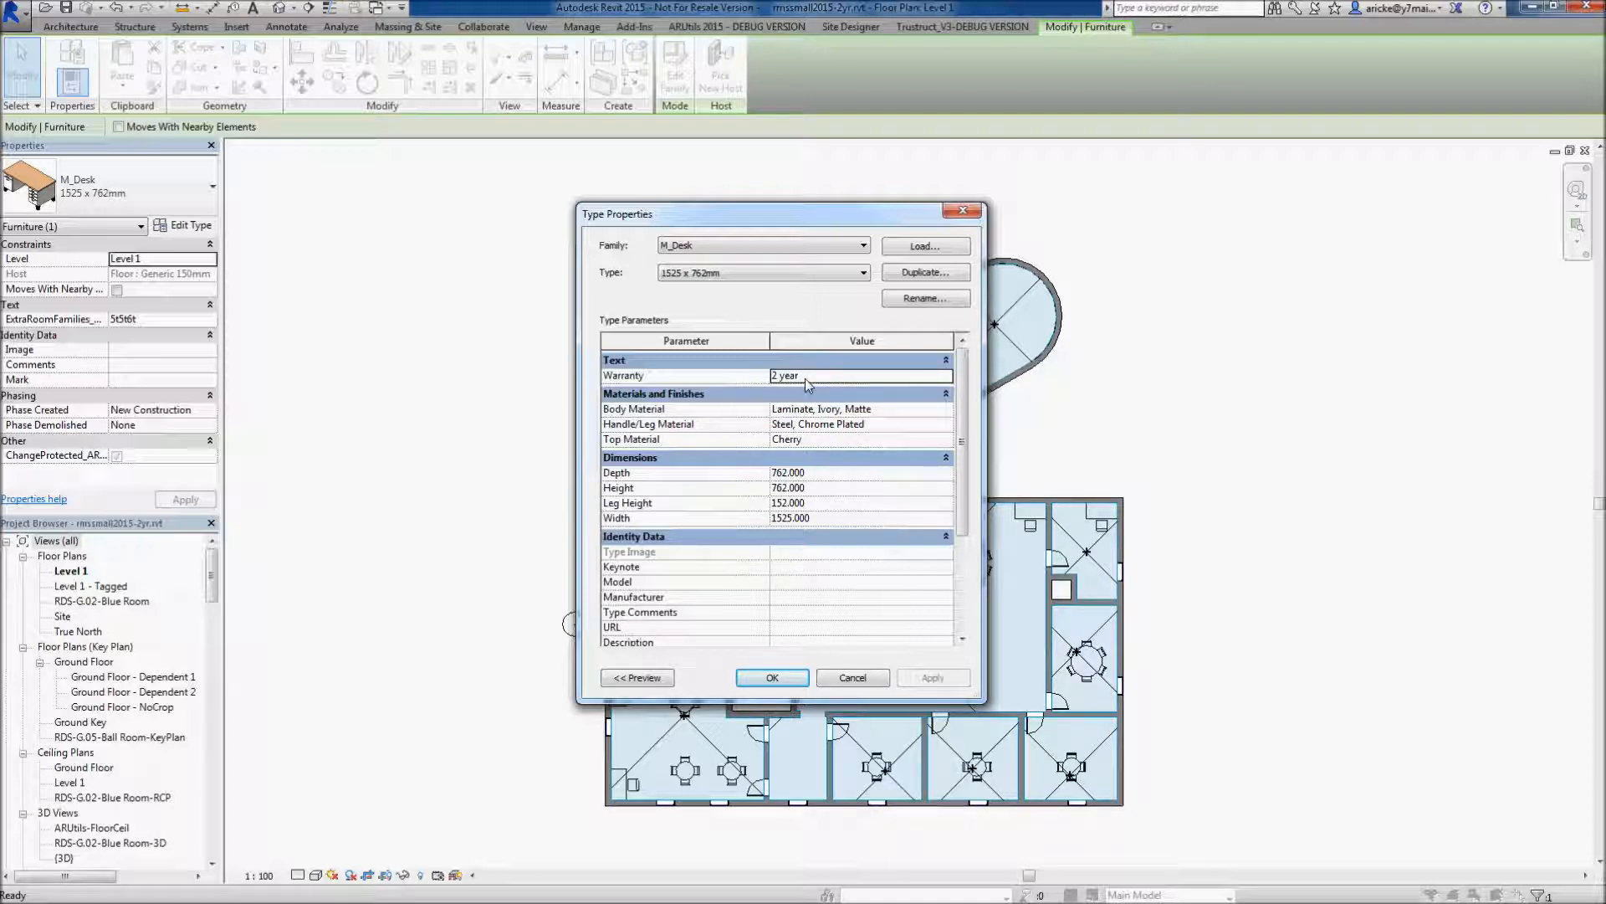
click(764, 274)
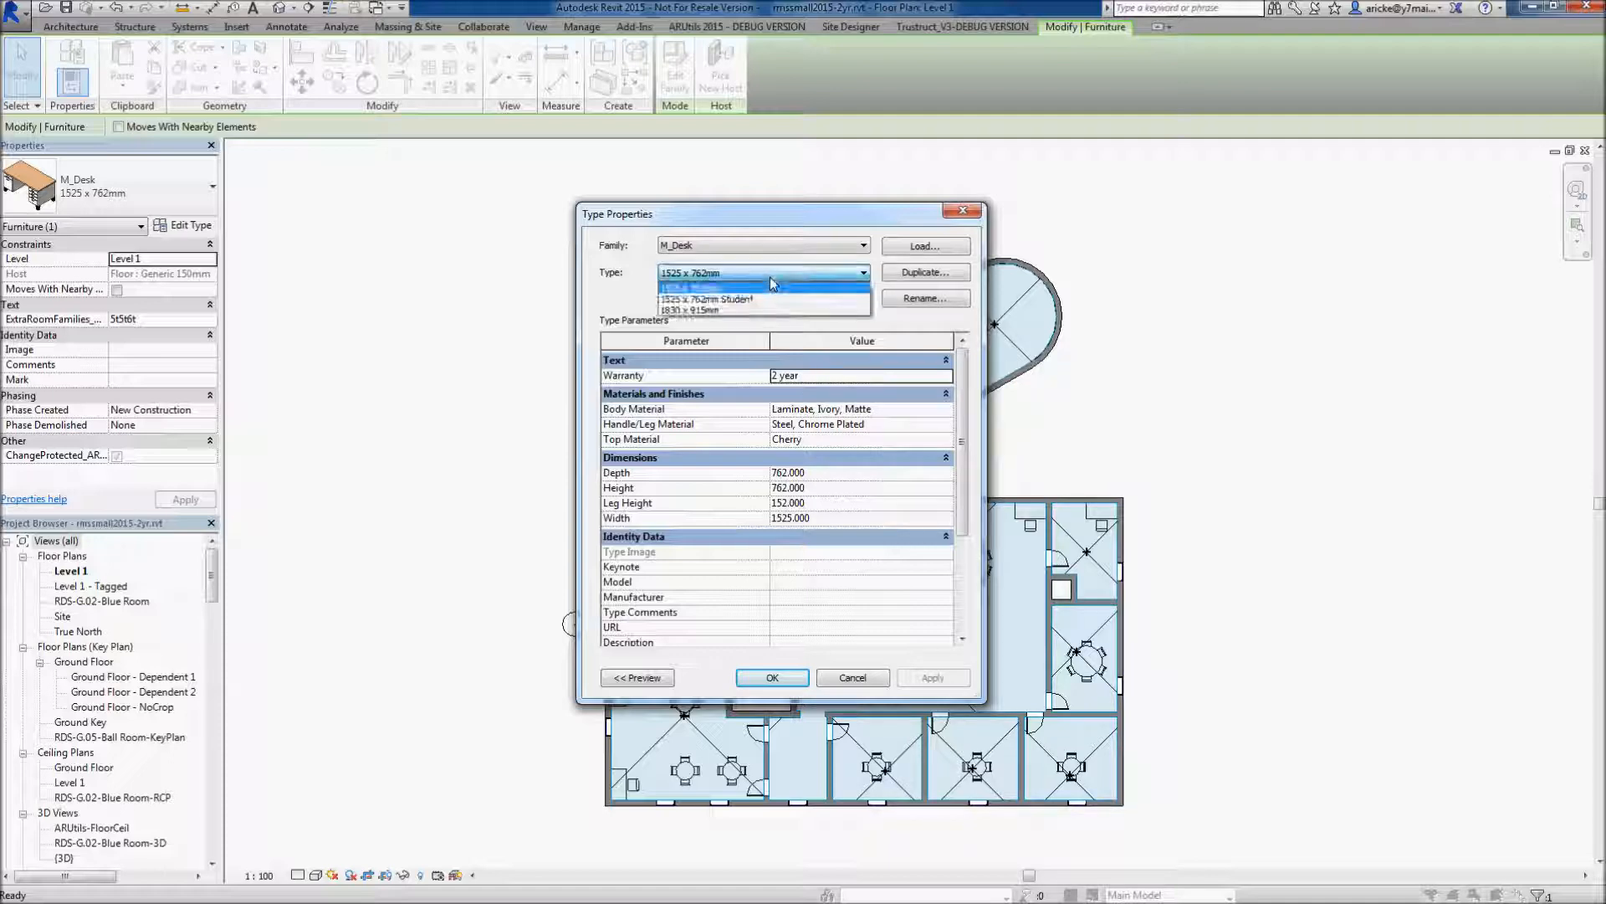
click(761, 298)
click(811, 376)
click(811, 375)
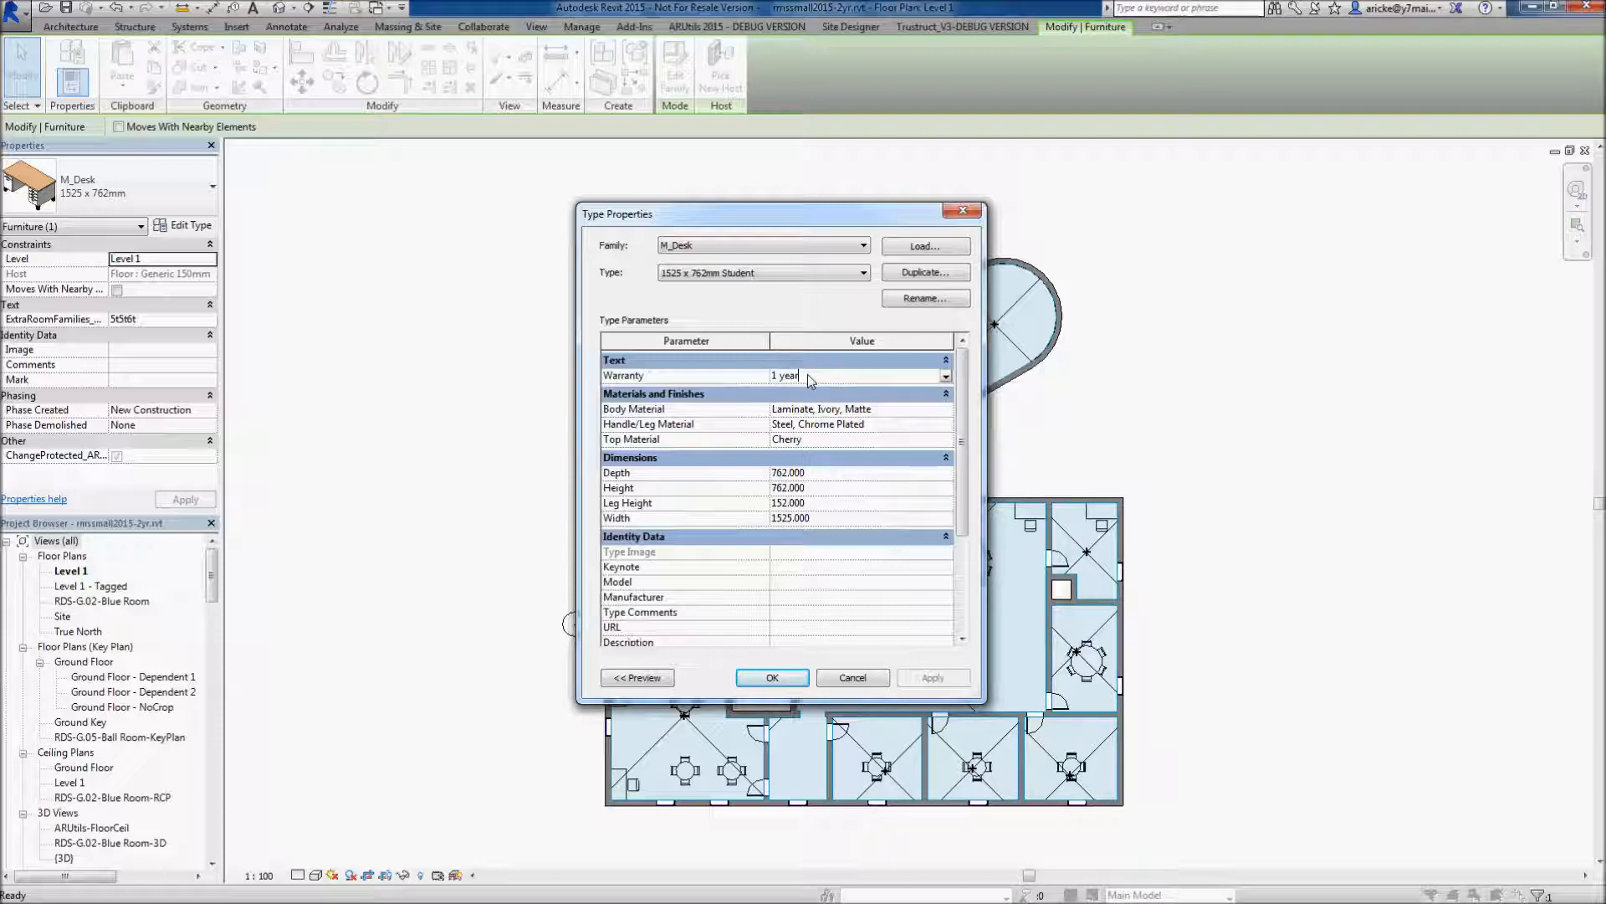
click(772, 678)
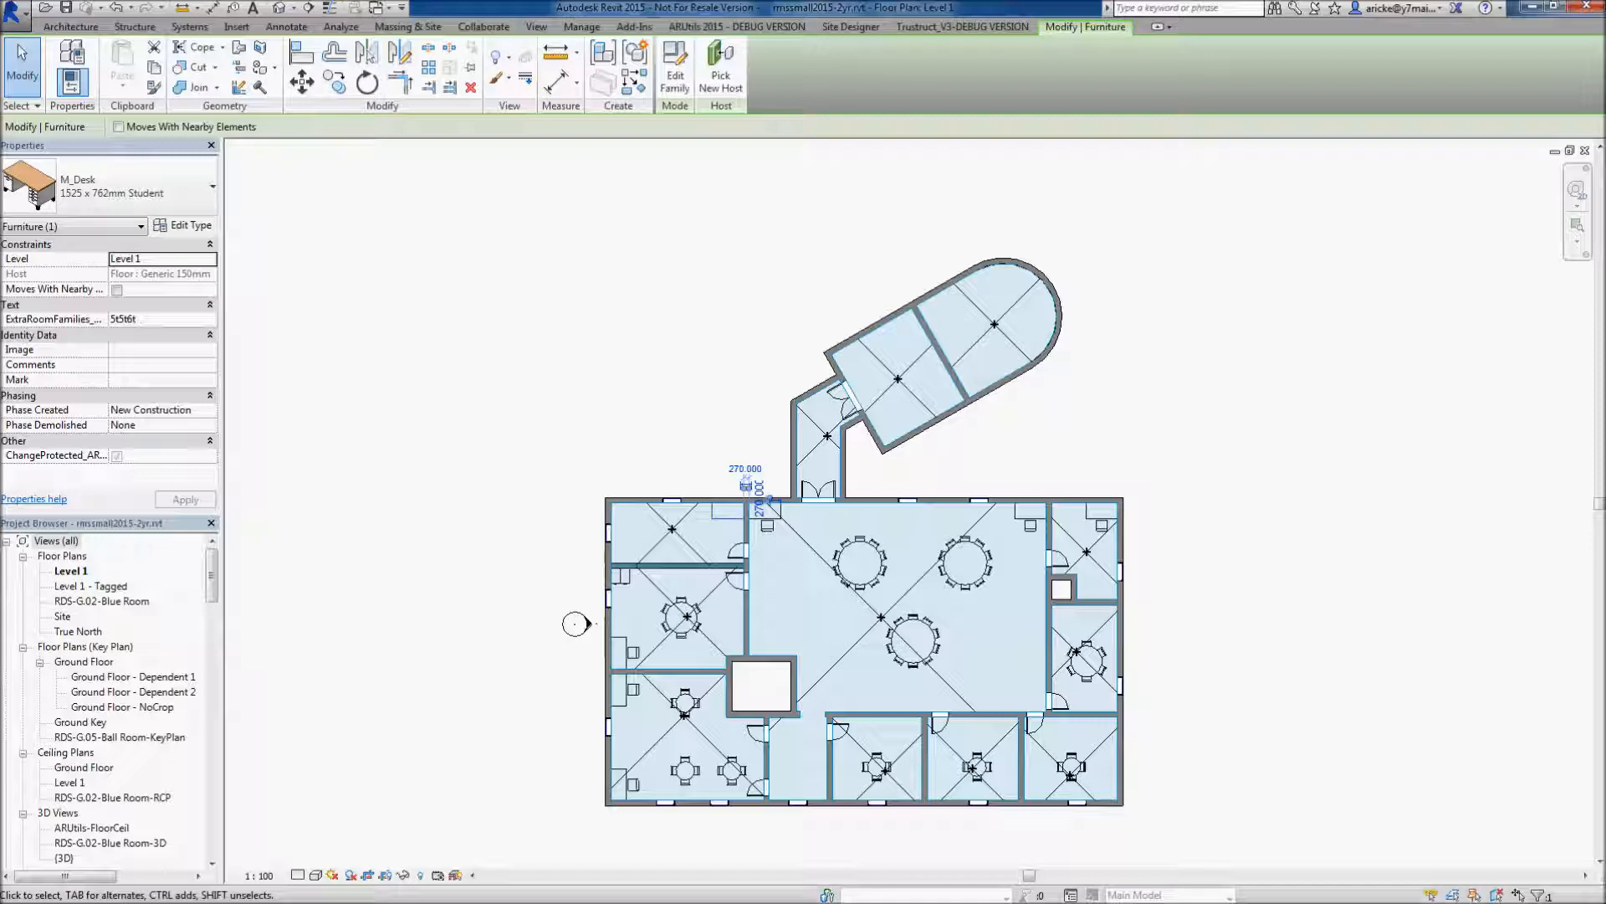
- Reopen the Parameter Manager and select all the Warranty rows from Cabinet-File 3 Drawer down to Table-Dining Round w Chairs
click(740, 28)
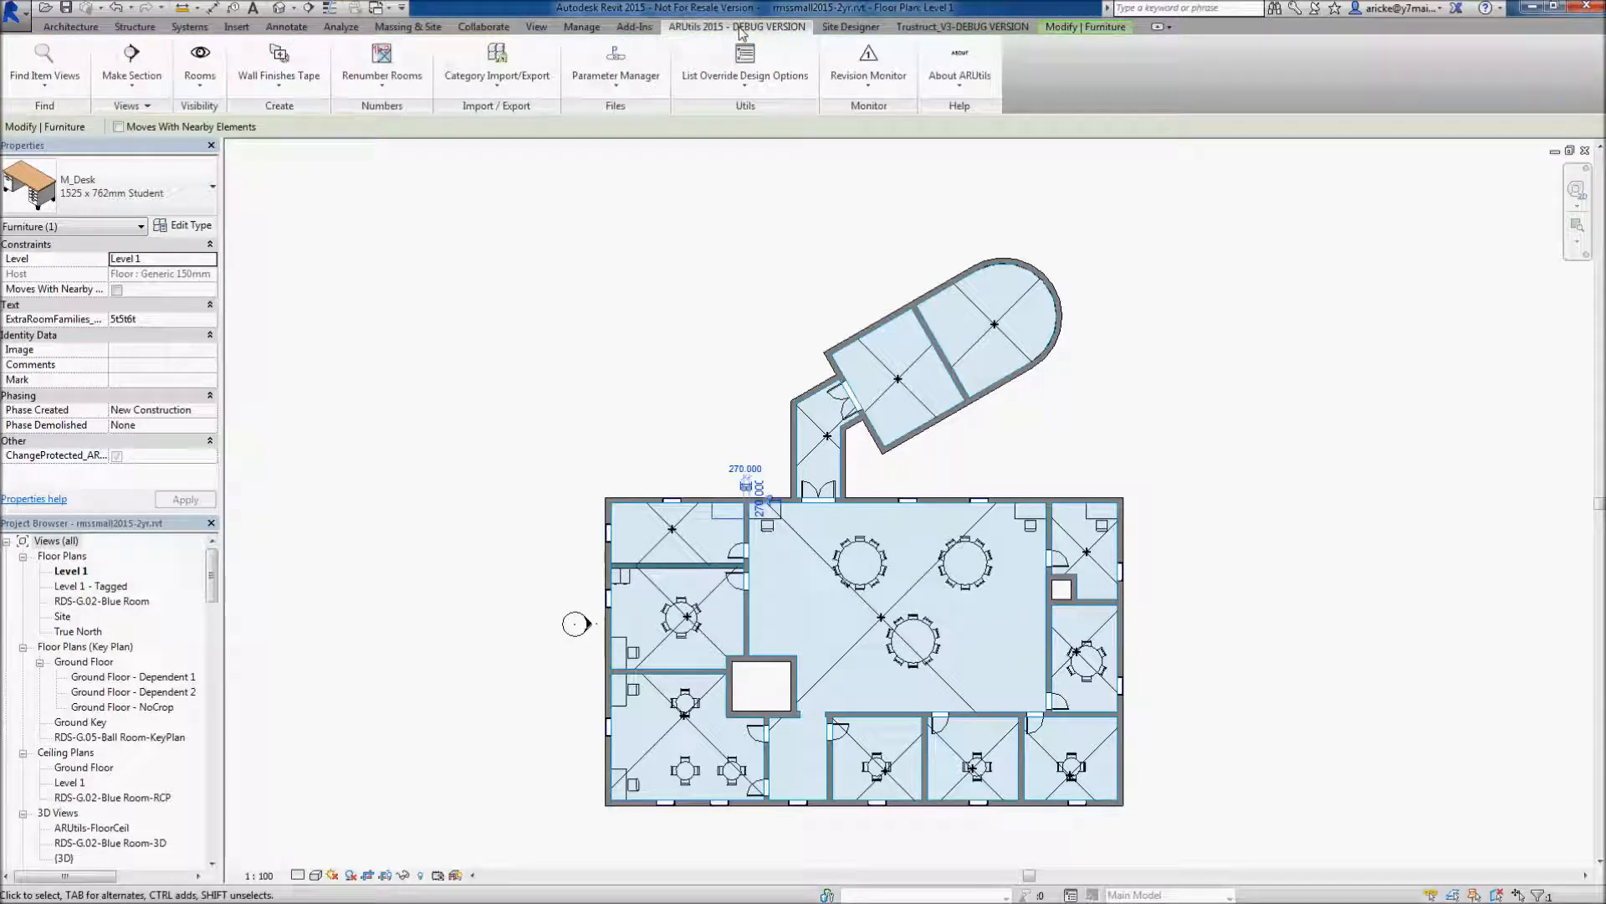
click(623, 60)
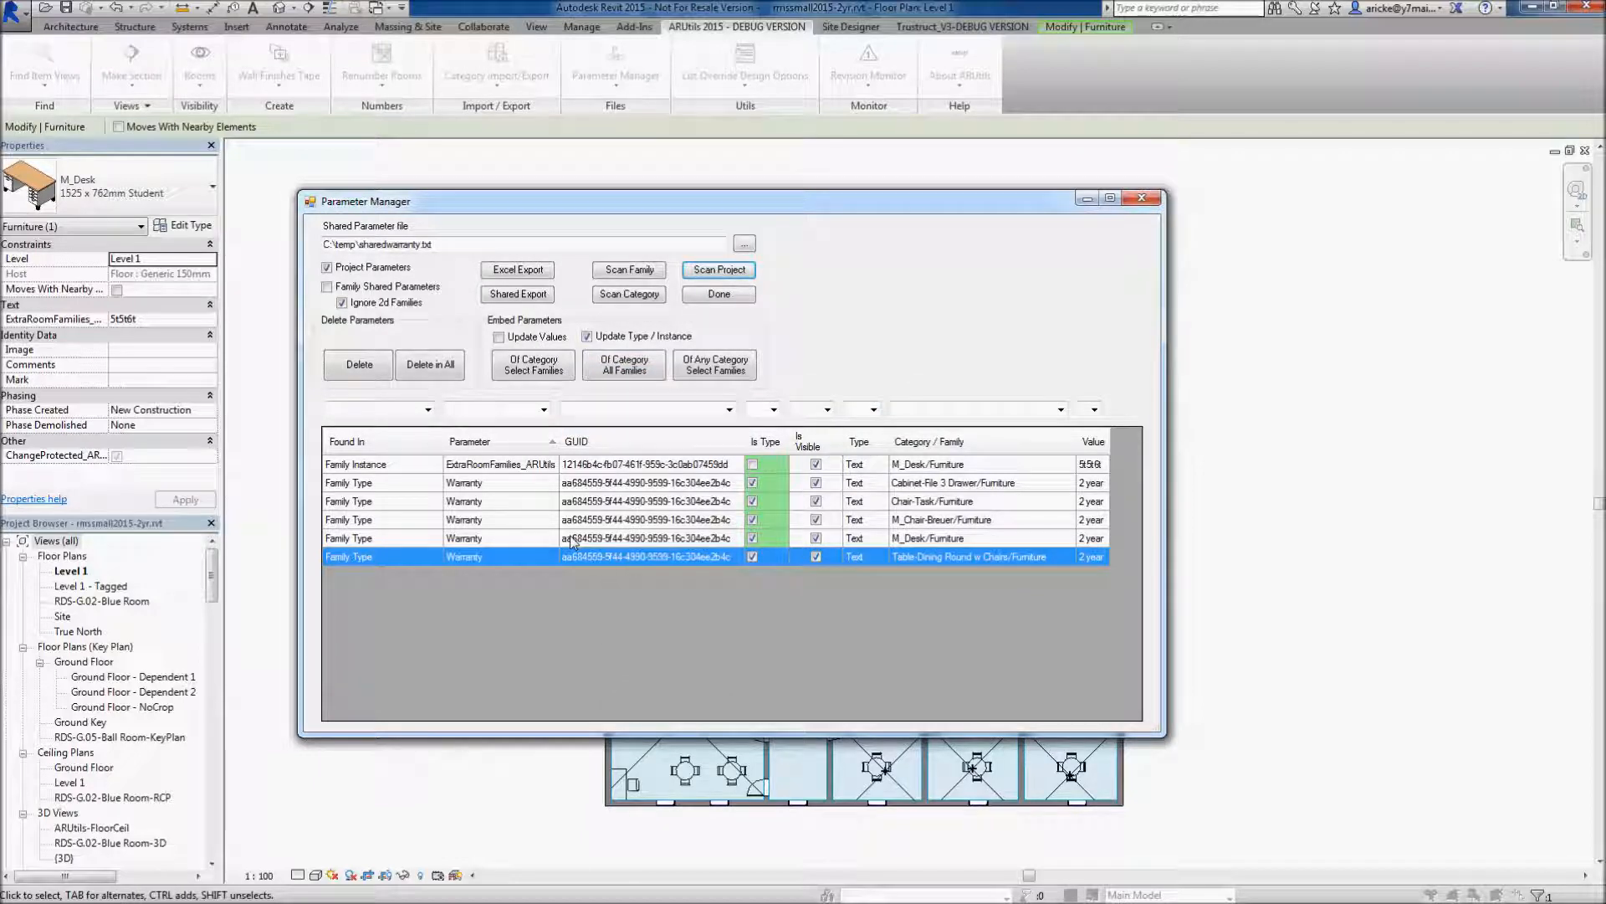
click(348, 485)
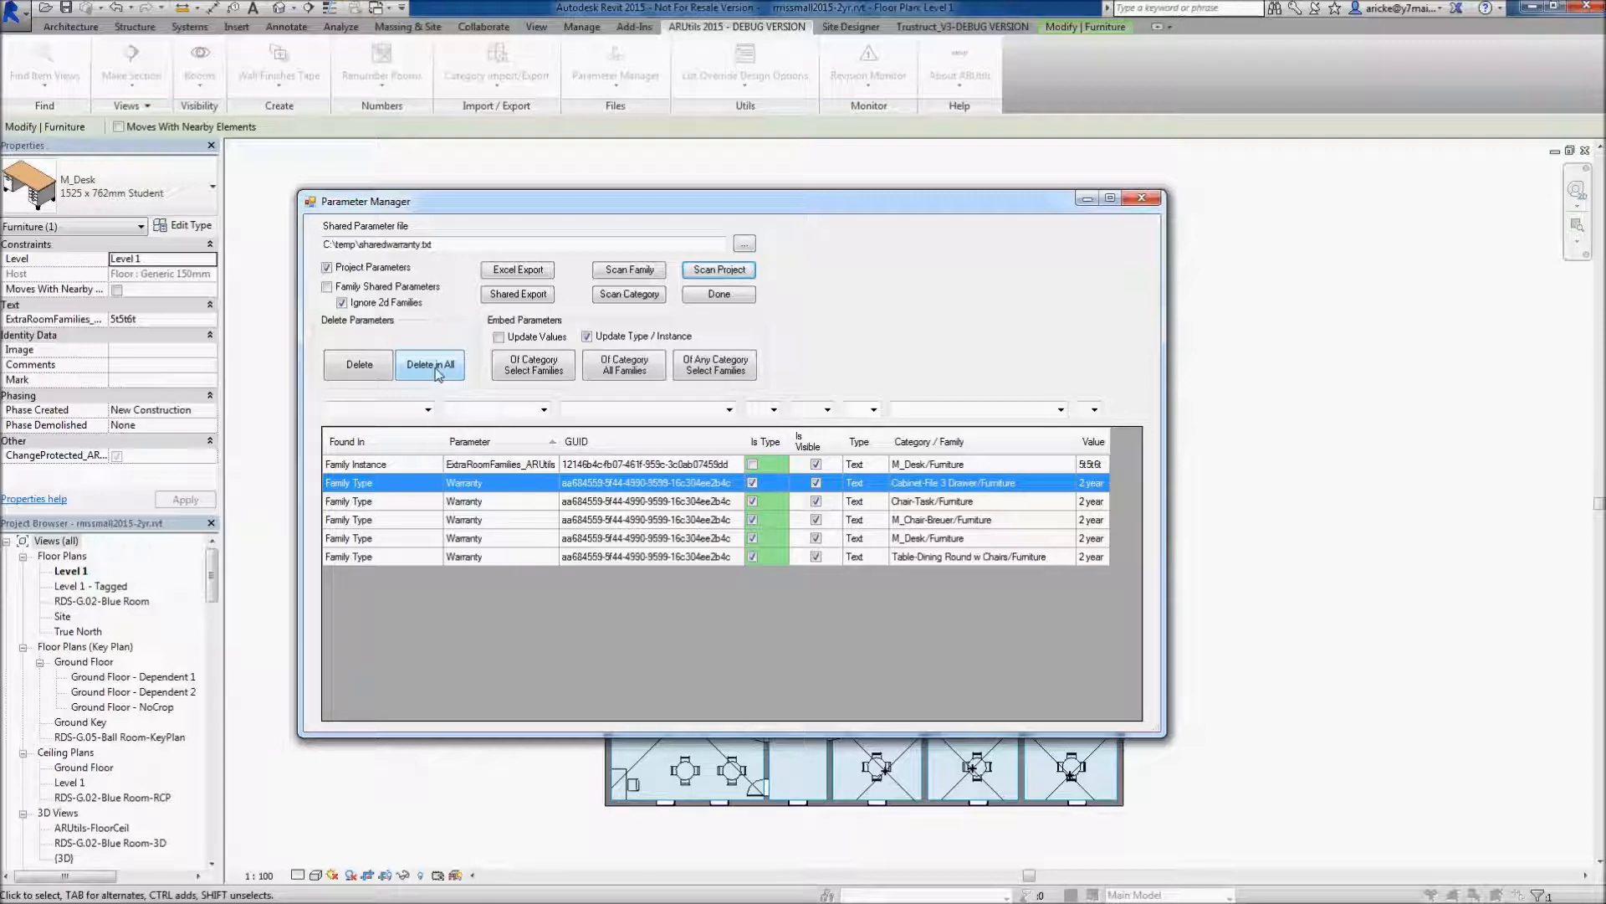
shift+click(368, 557)
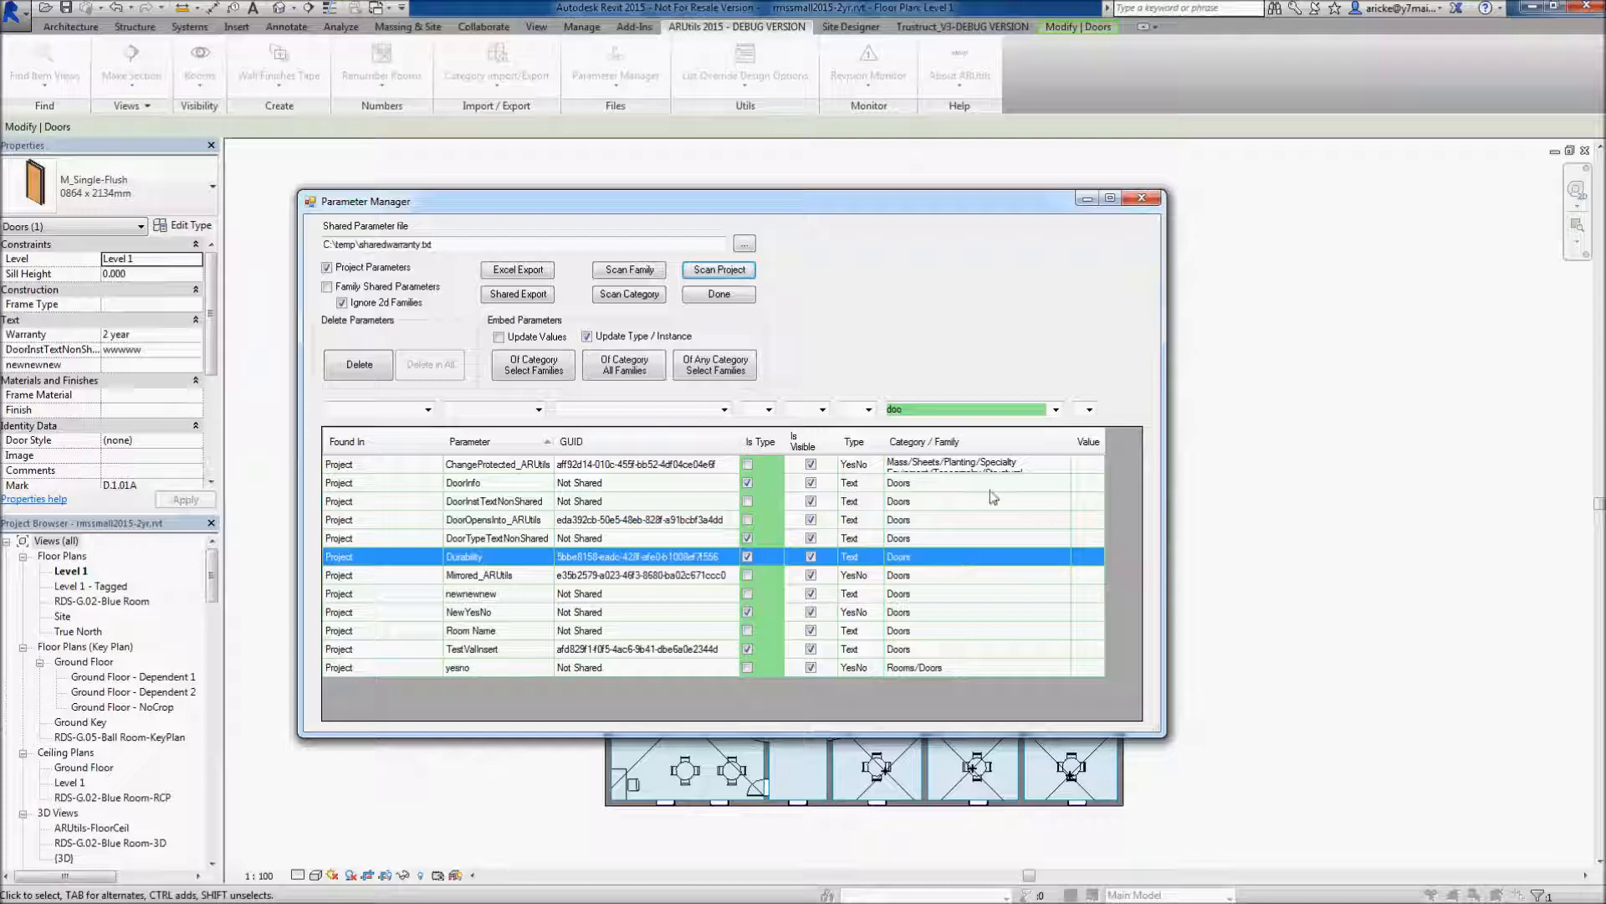
- Close the Parameter Manager and switch the selected M_Single-Flush door to type 0762 x 2134mm through its type properties
click(1142, 198)
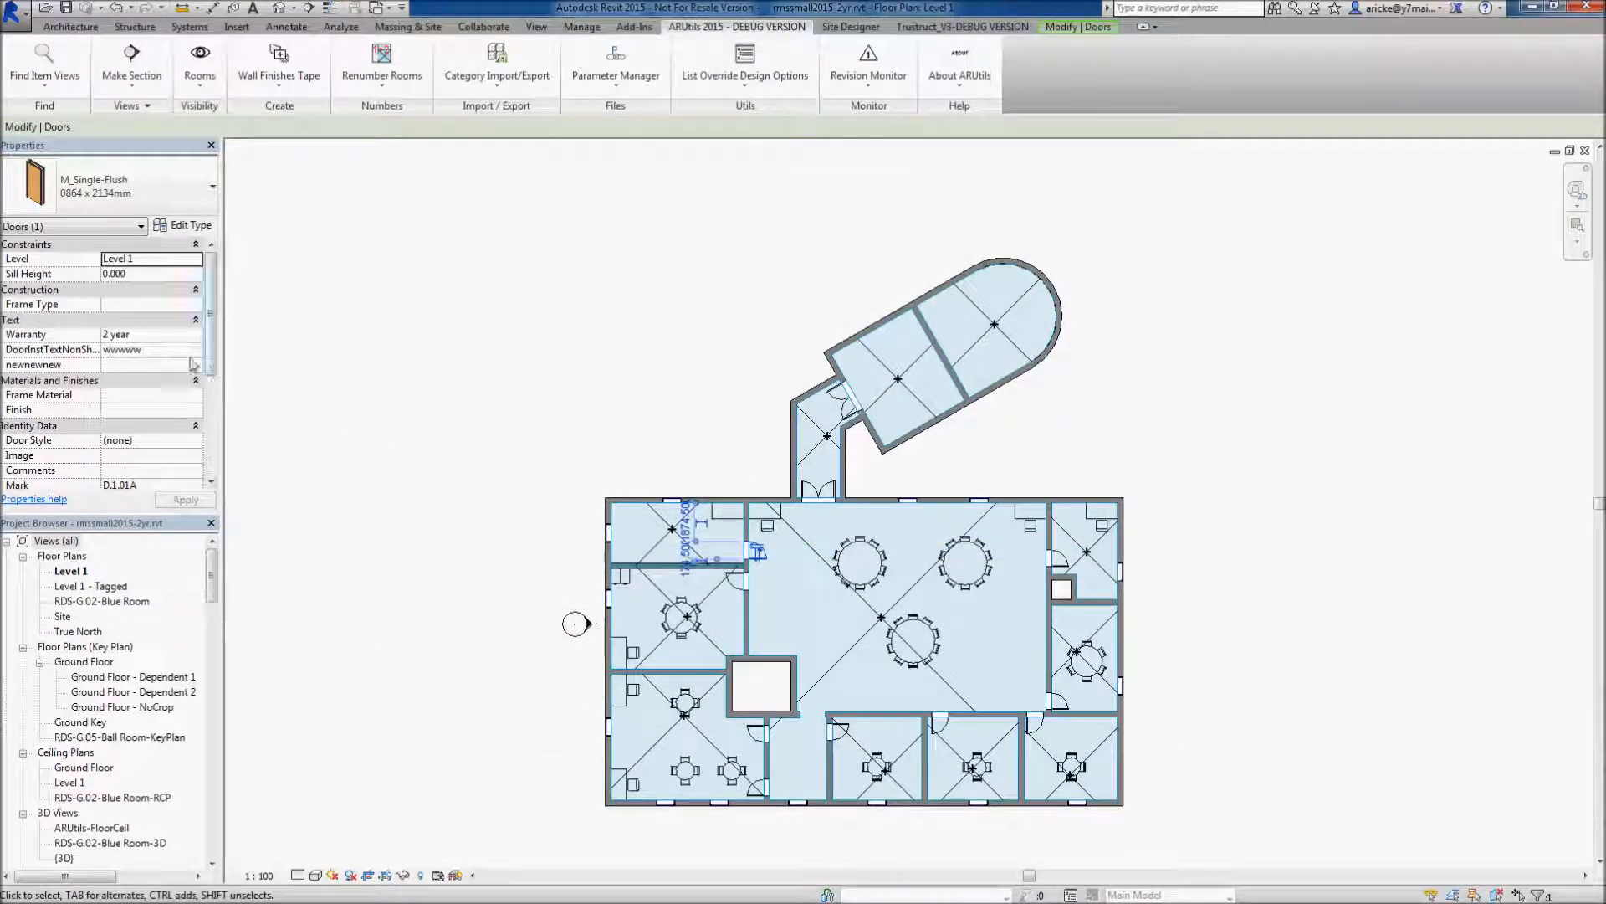
click(180, 225)
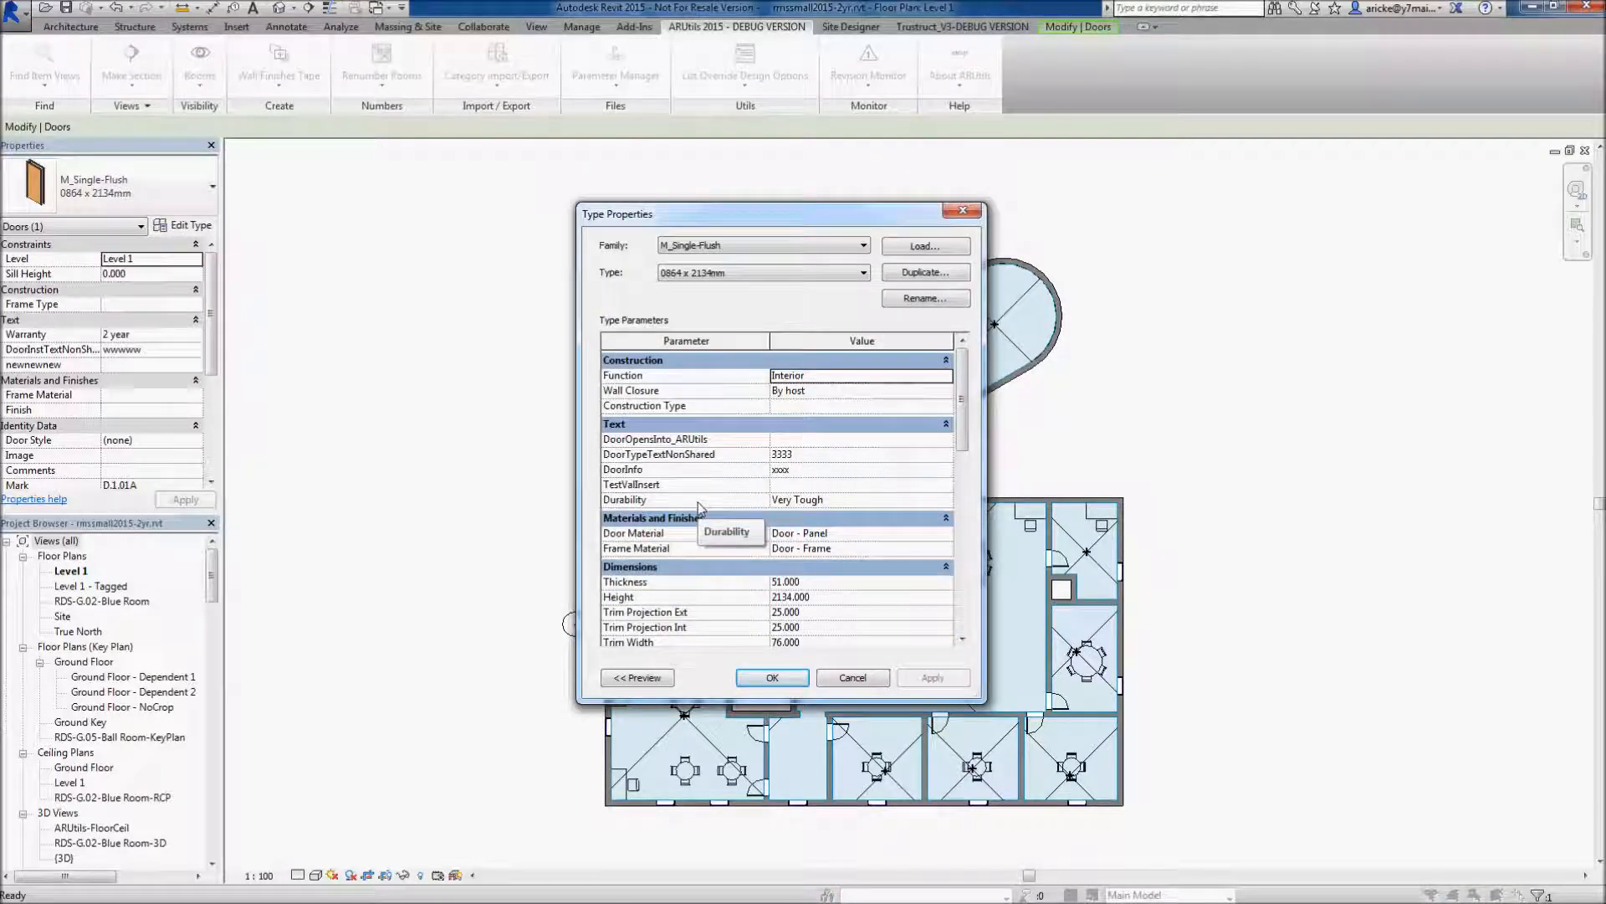
click(749, 270)
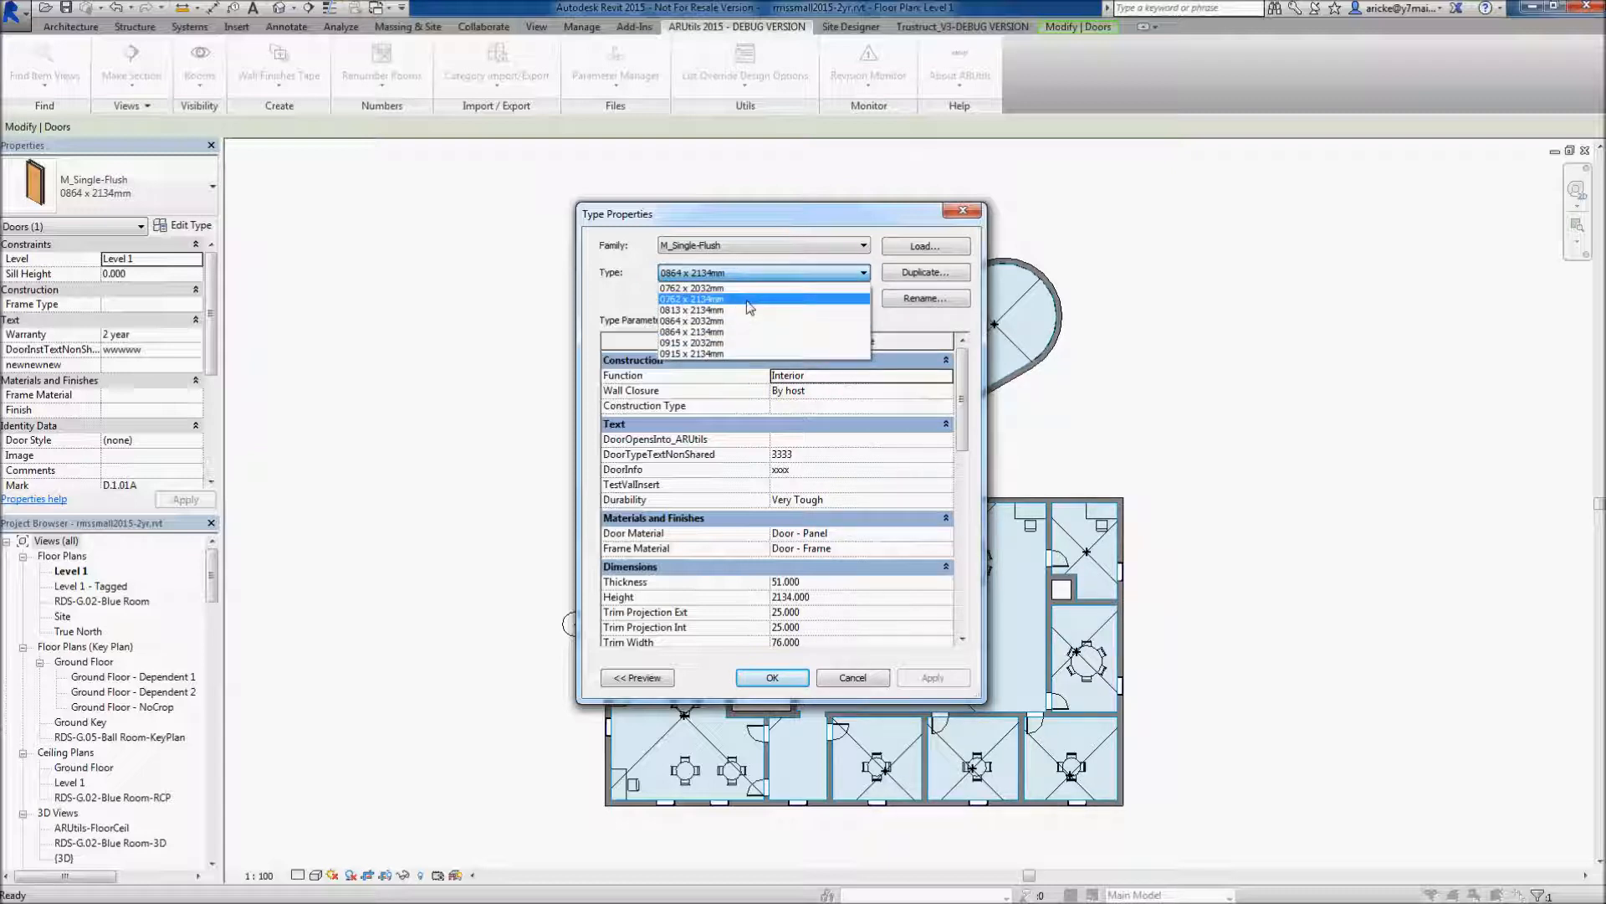
click(746, 299)
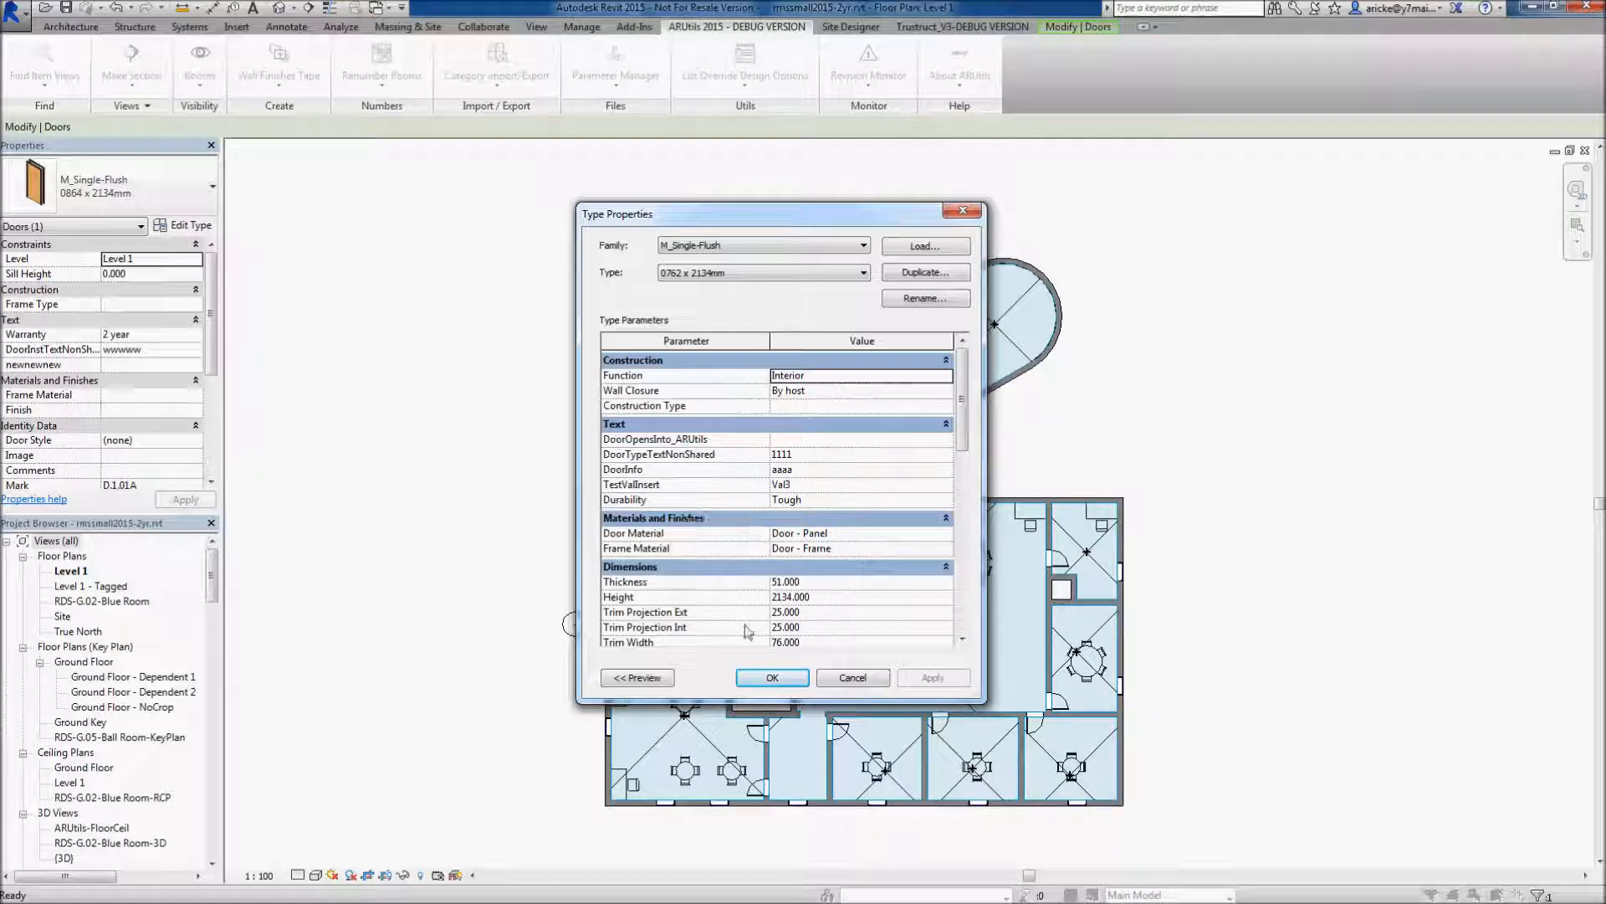
click(761, 684)
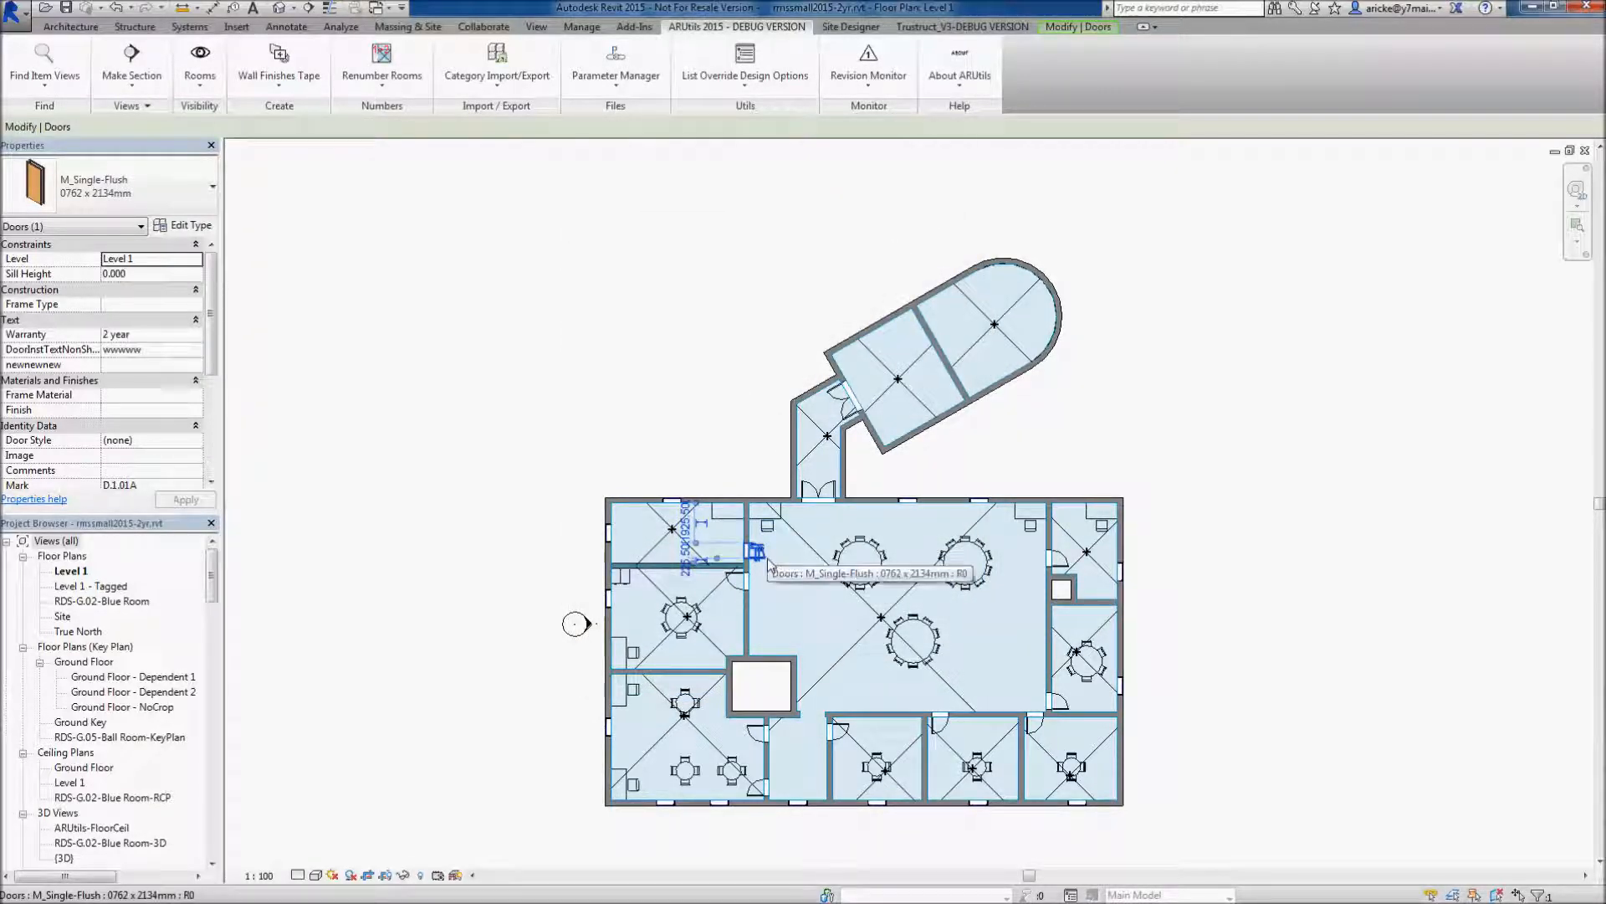
- Open the M_Single-Flush door family, look through its family types for a Durability parameter, and return to the Level 1 plan
click(1079, 27)
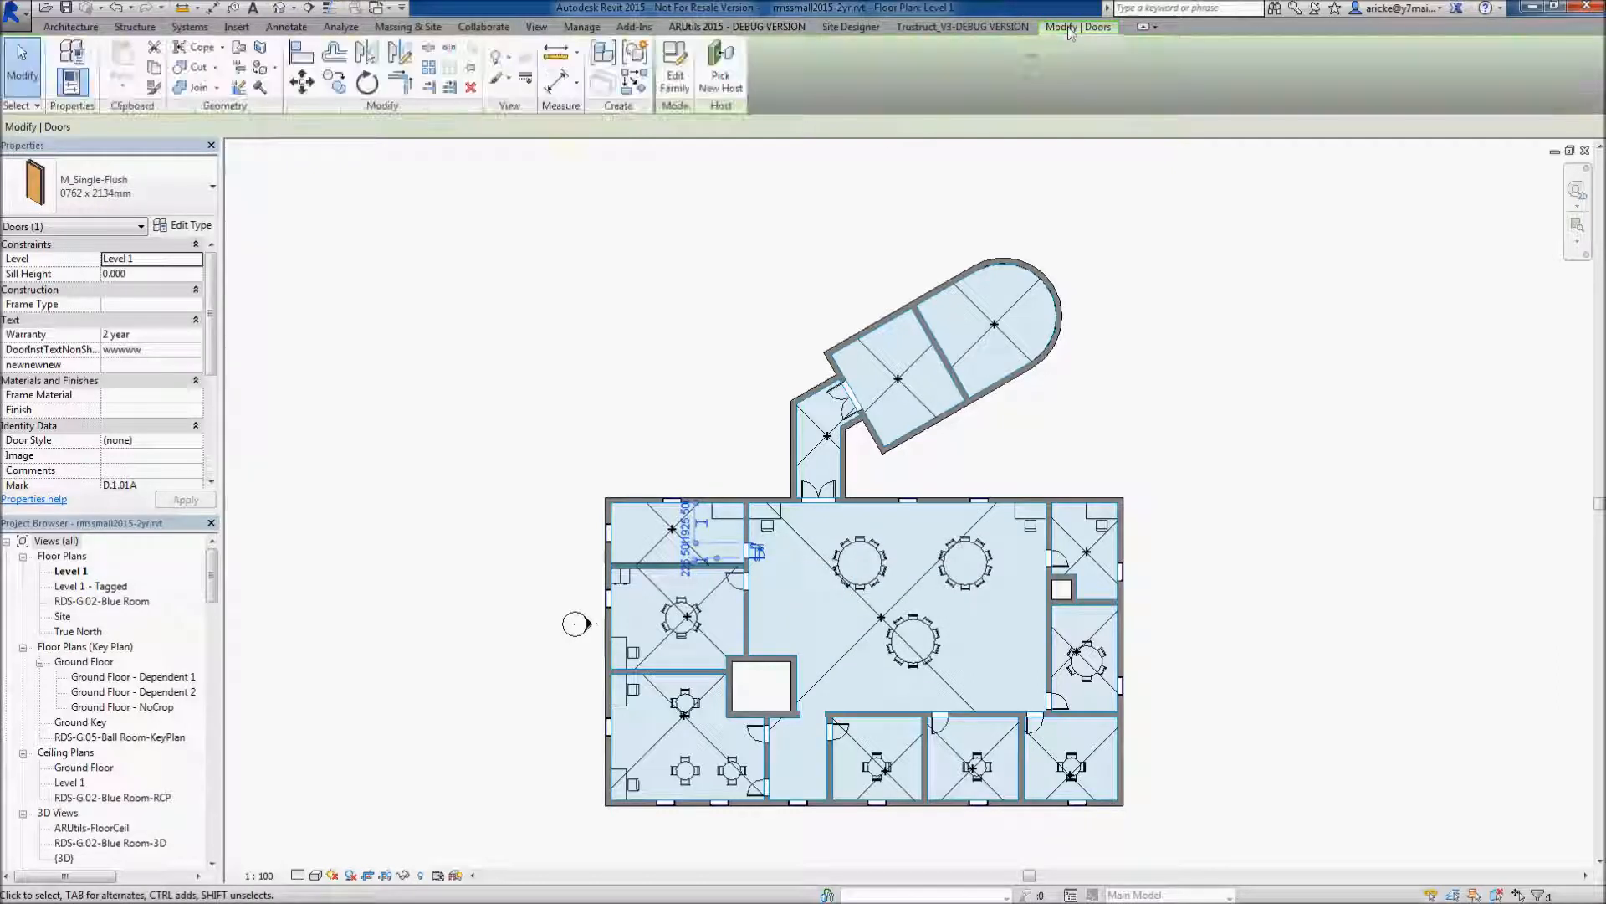
click(675, 72)
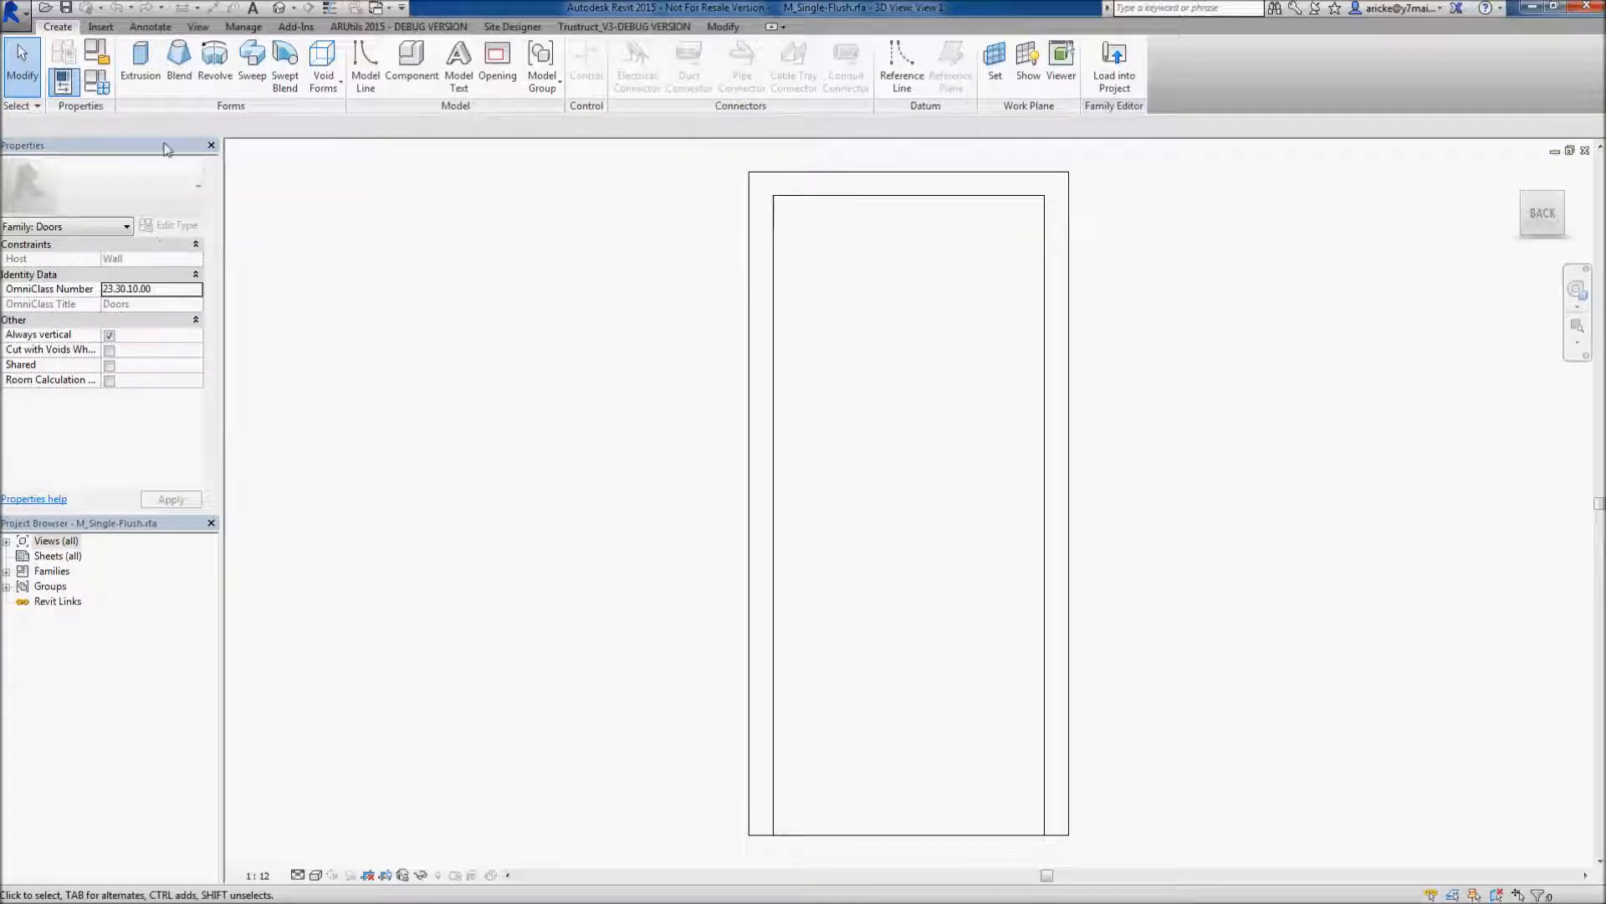
click(103, 94)
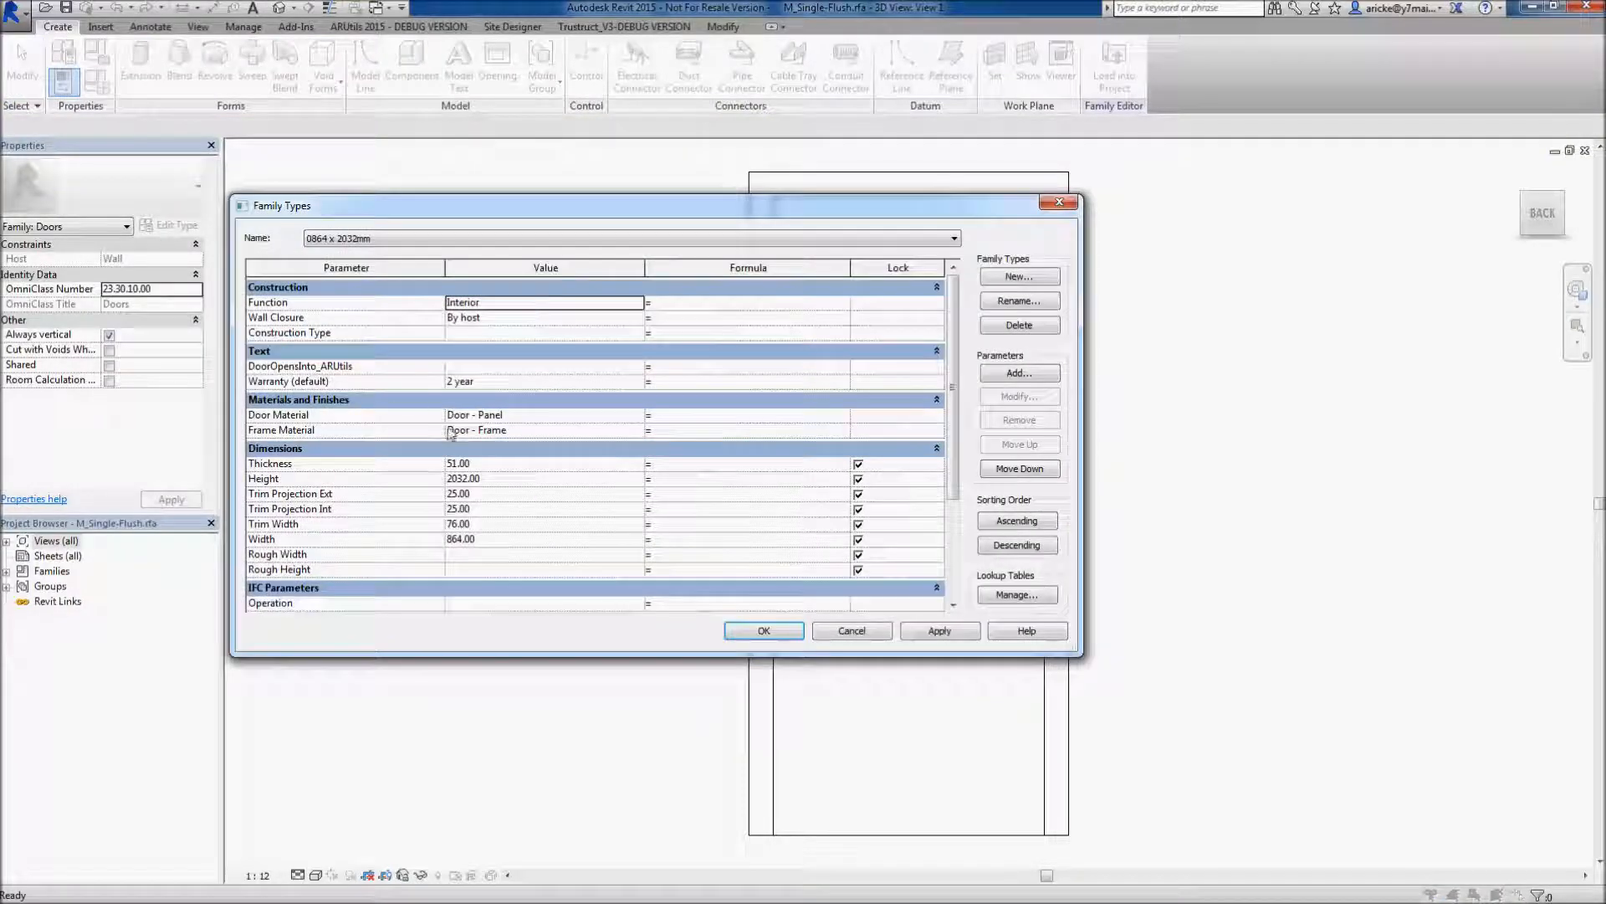
drag(952, 331, 952, 428)
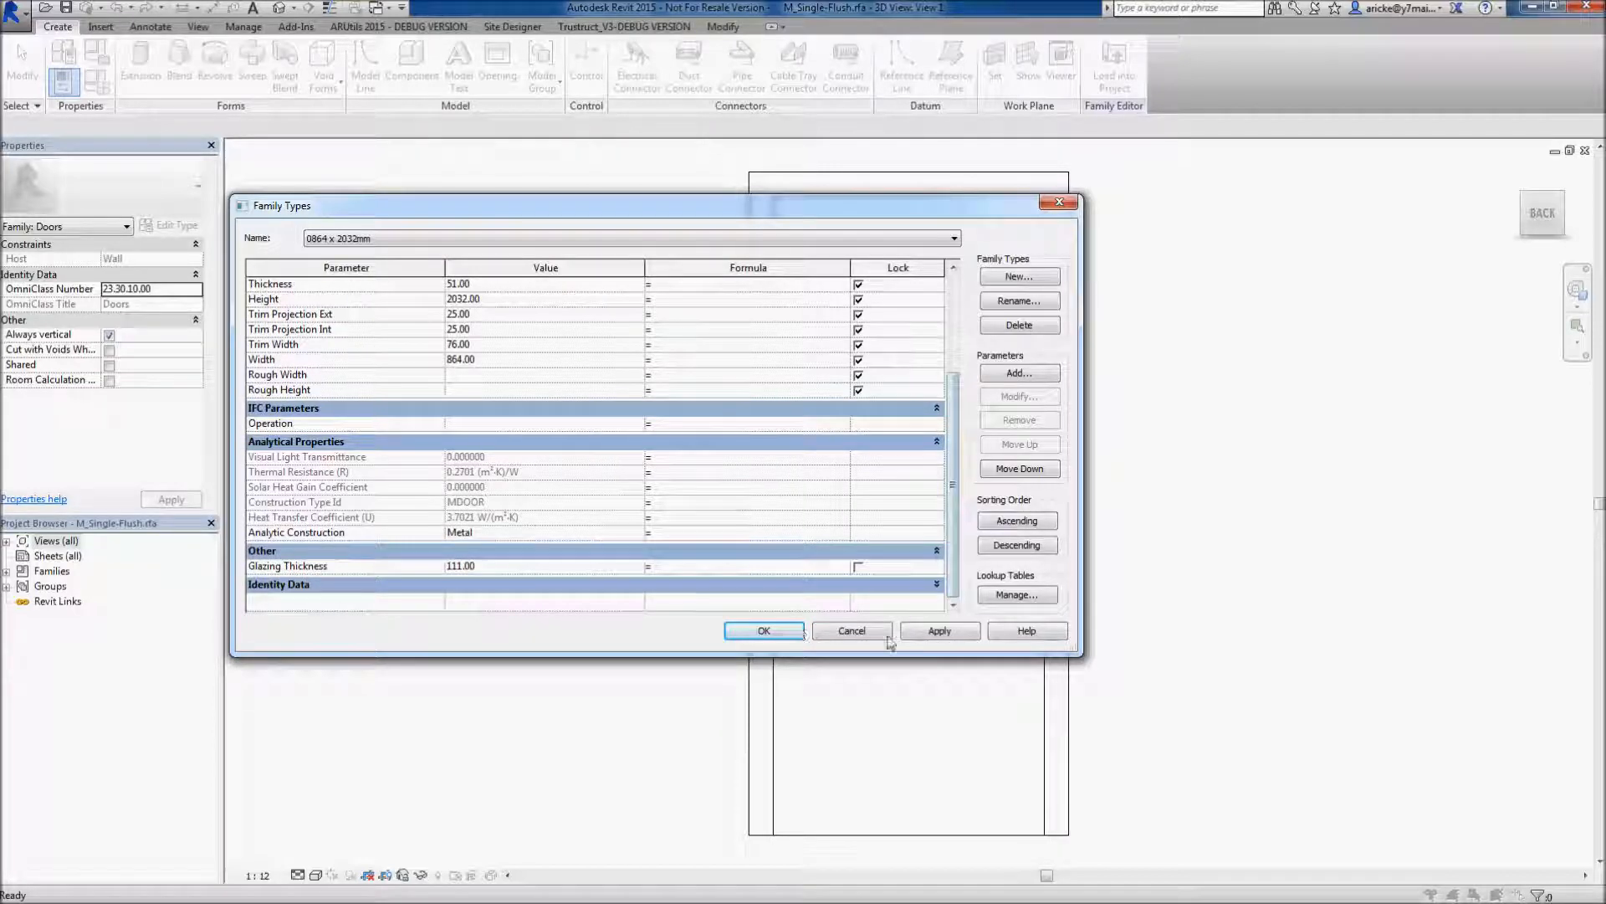
click(841, 632)
click(1555, 151)
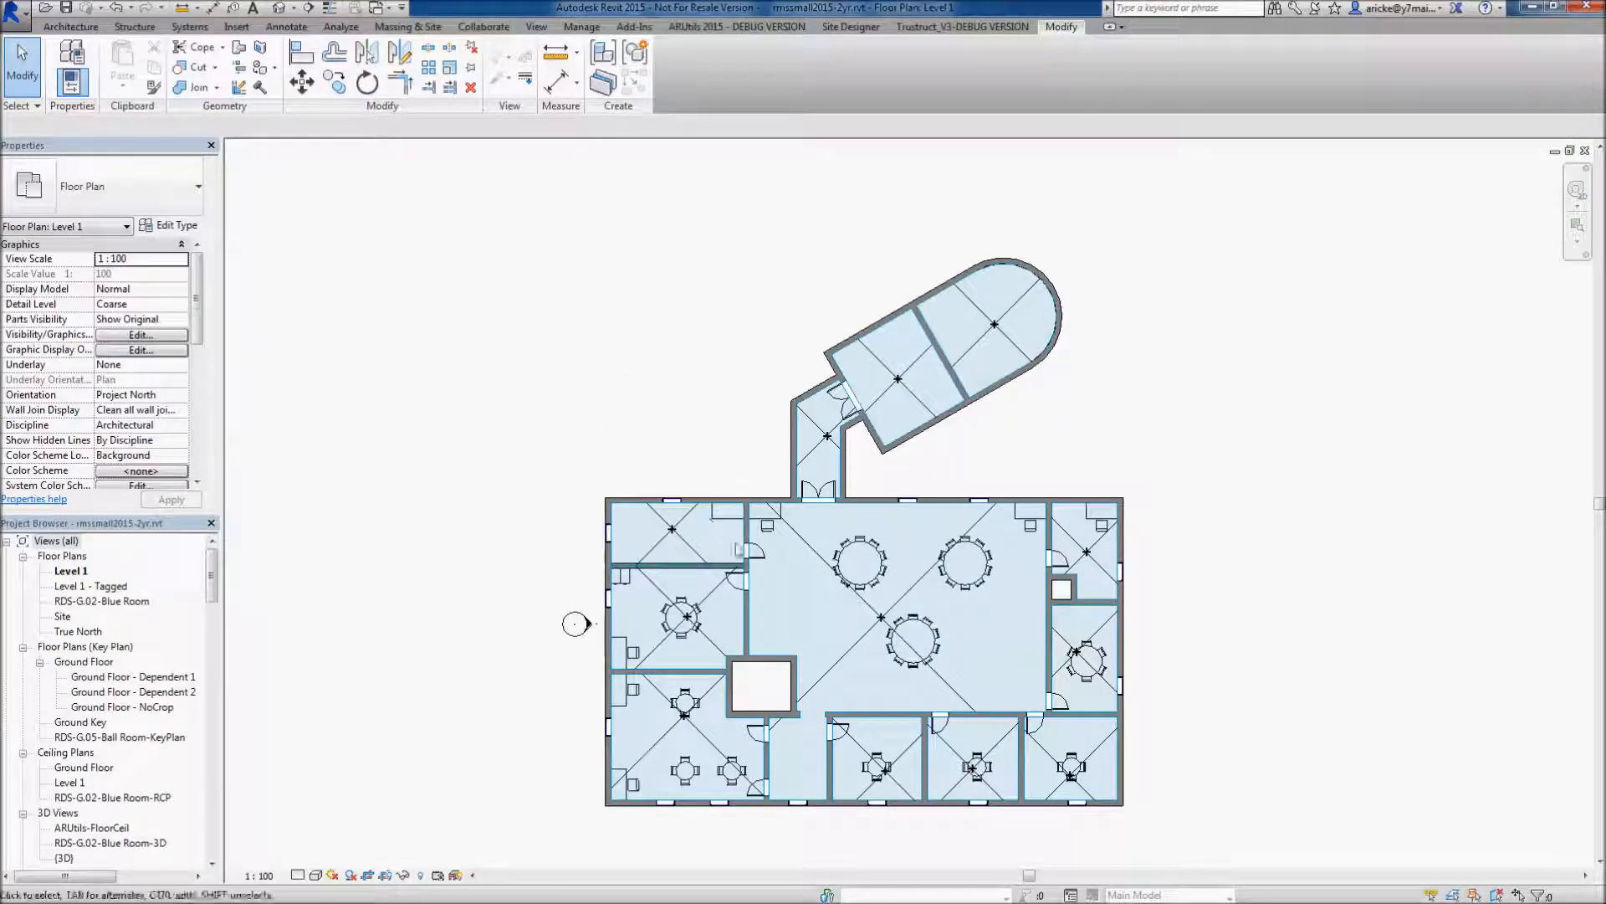
- Embed the Durability project parameter into all door families with Update Values off, and delete it from the project
click(755, 29)
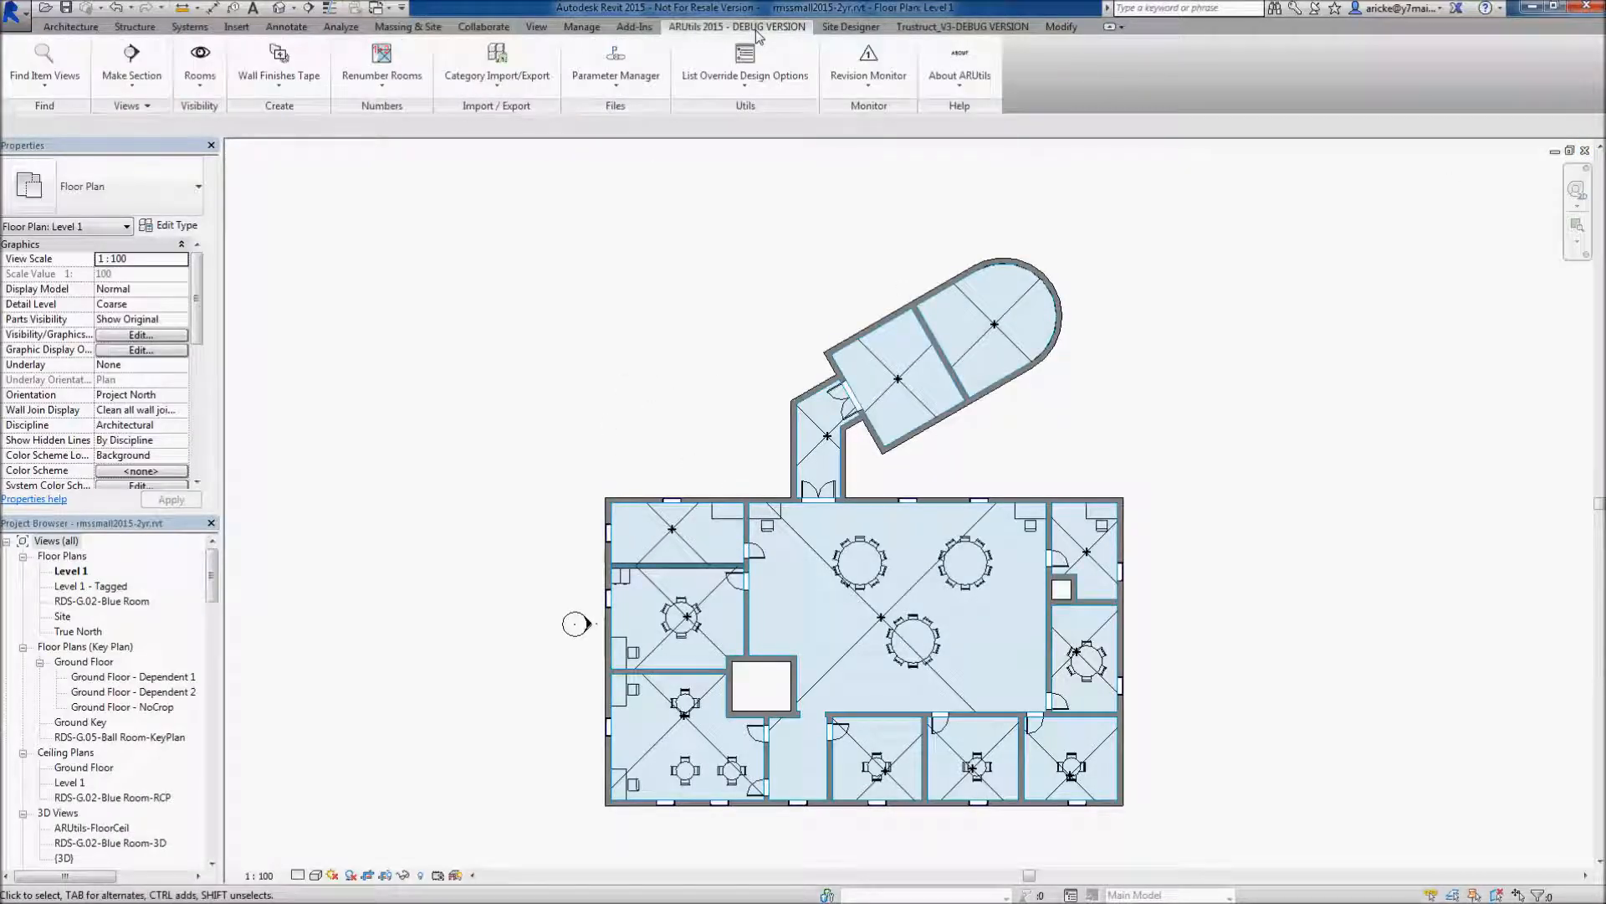
click(617, 58)
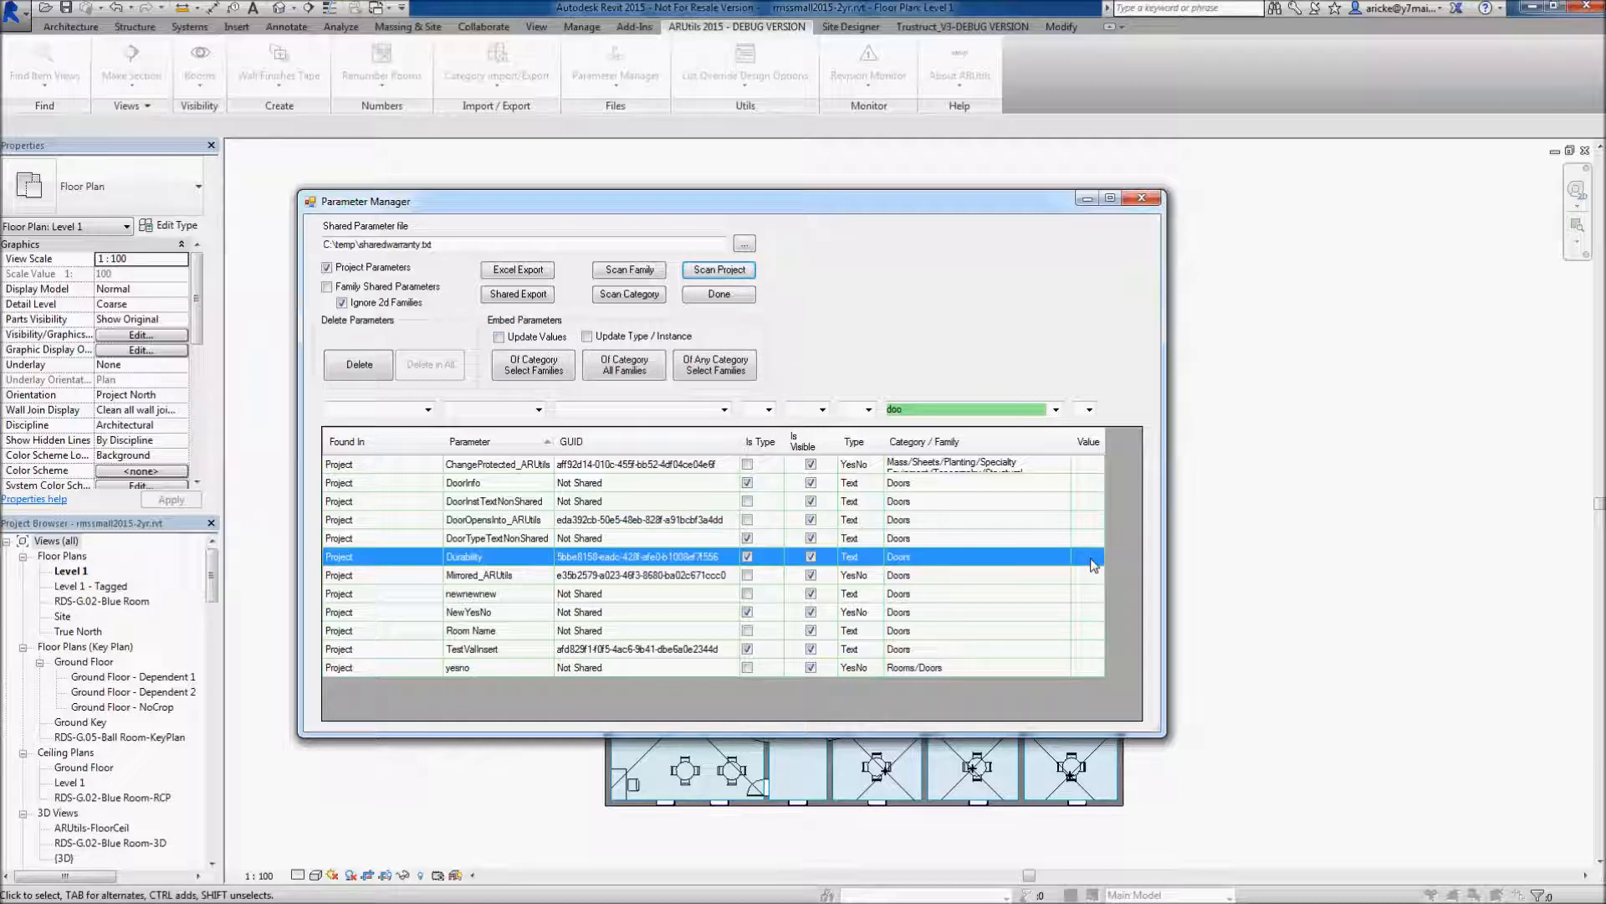
click(498, 337)
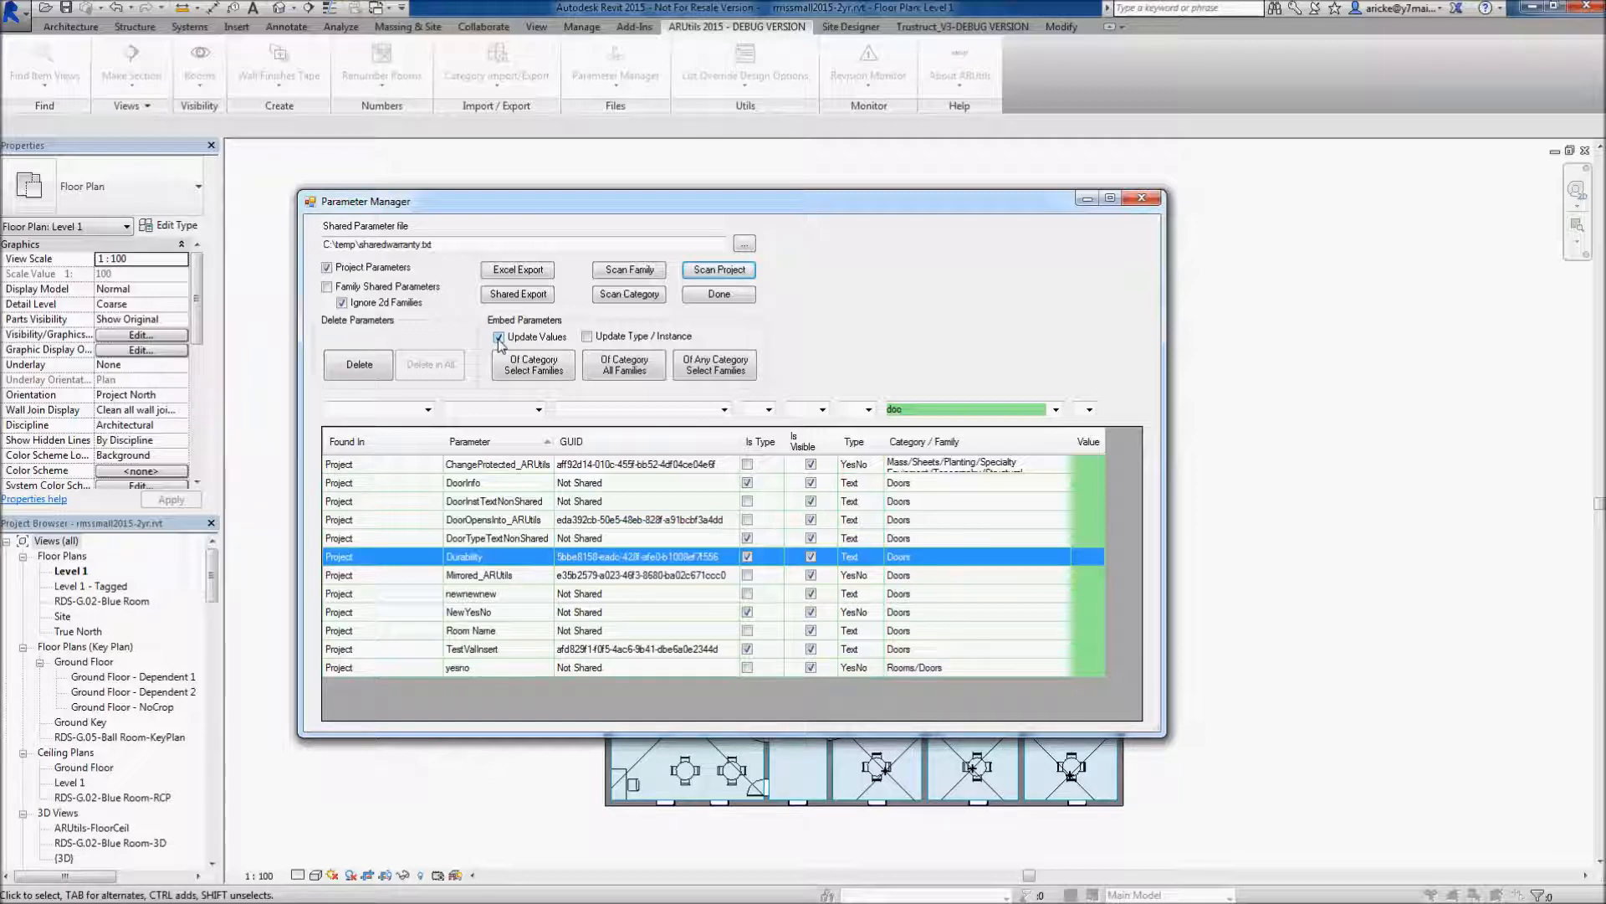
click(499, 338)
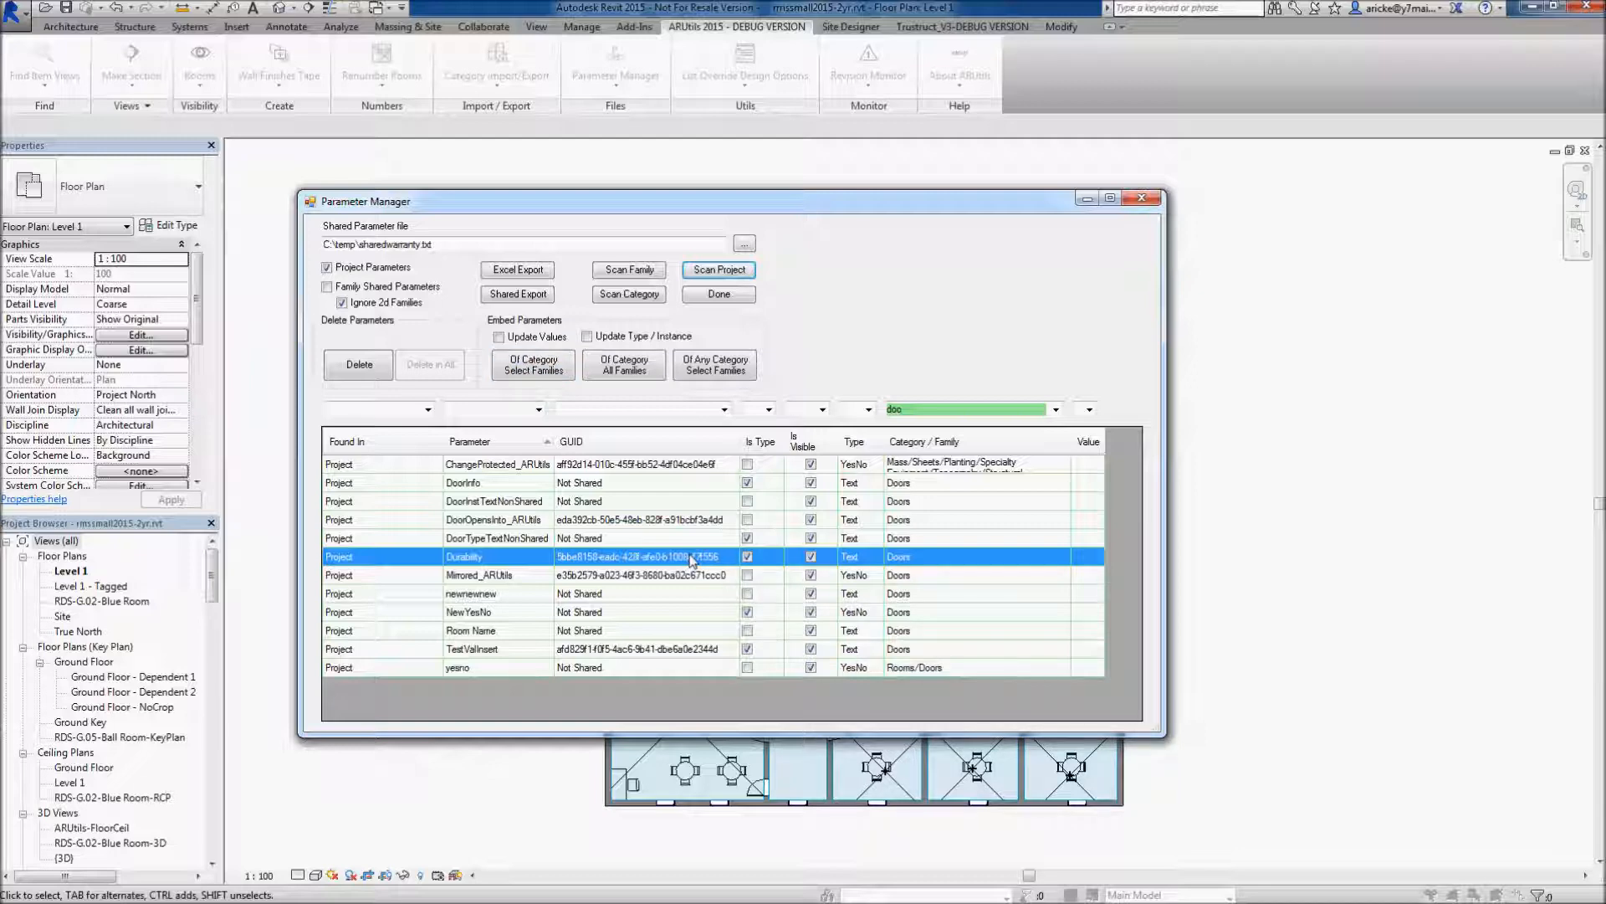
click(628, 368)
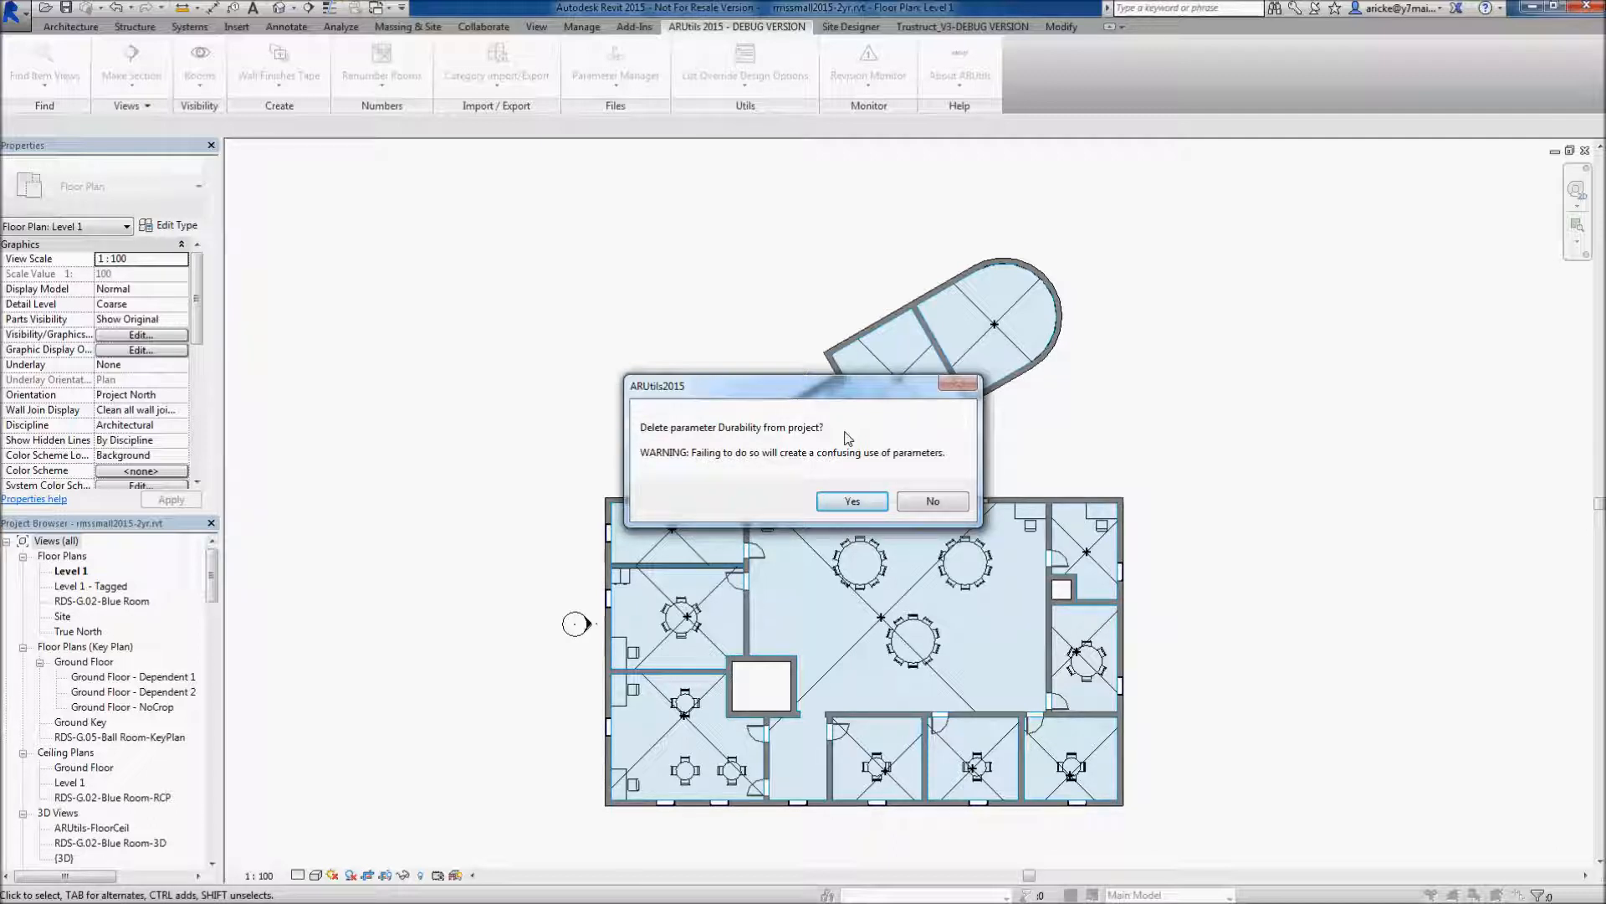
click(852, 501)
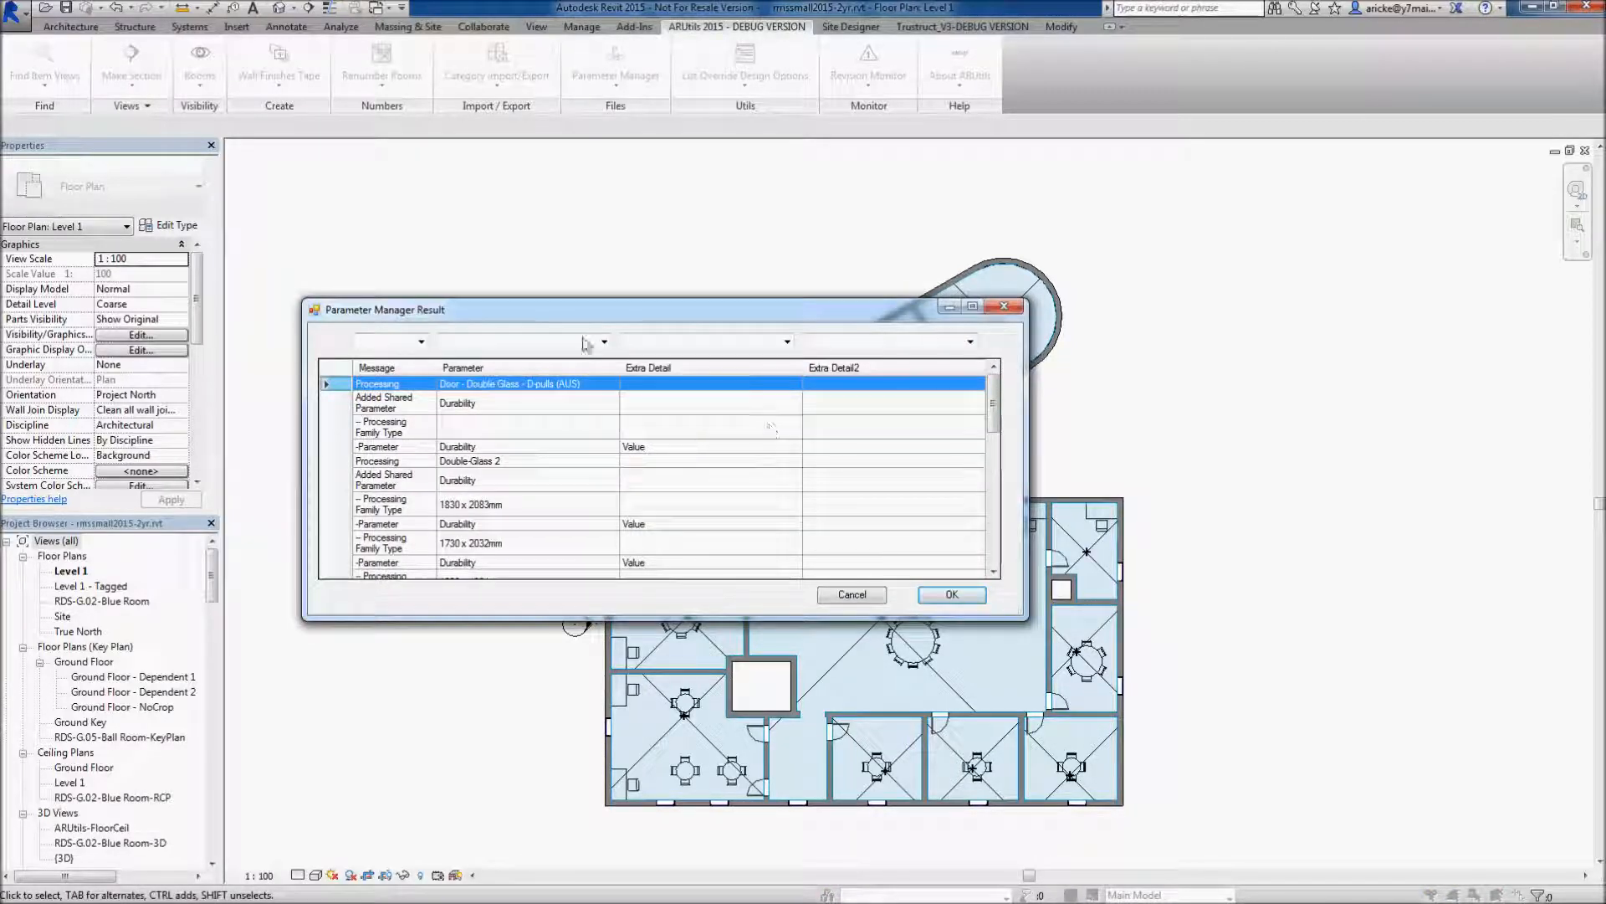
- Review the Durability entries for the M_Single-Flush types in the result log, and close the log and the Parameter Manager
drag(992, 417, 1007, 518)
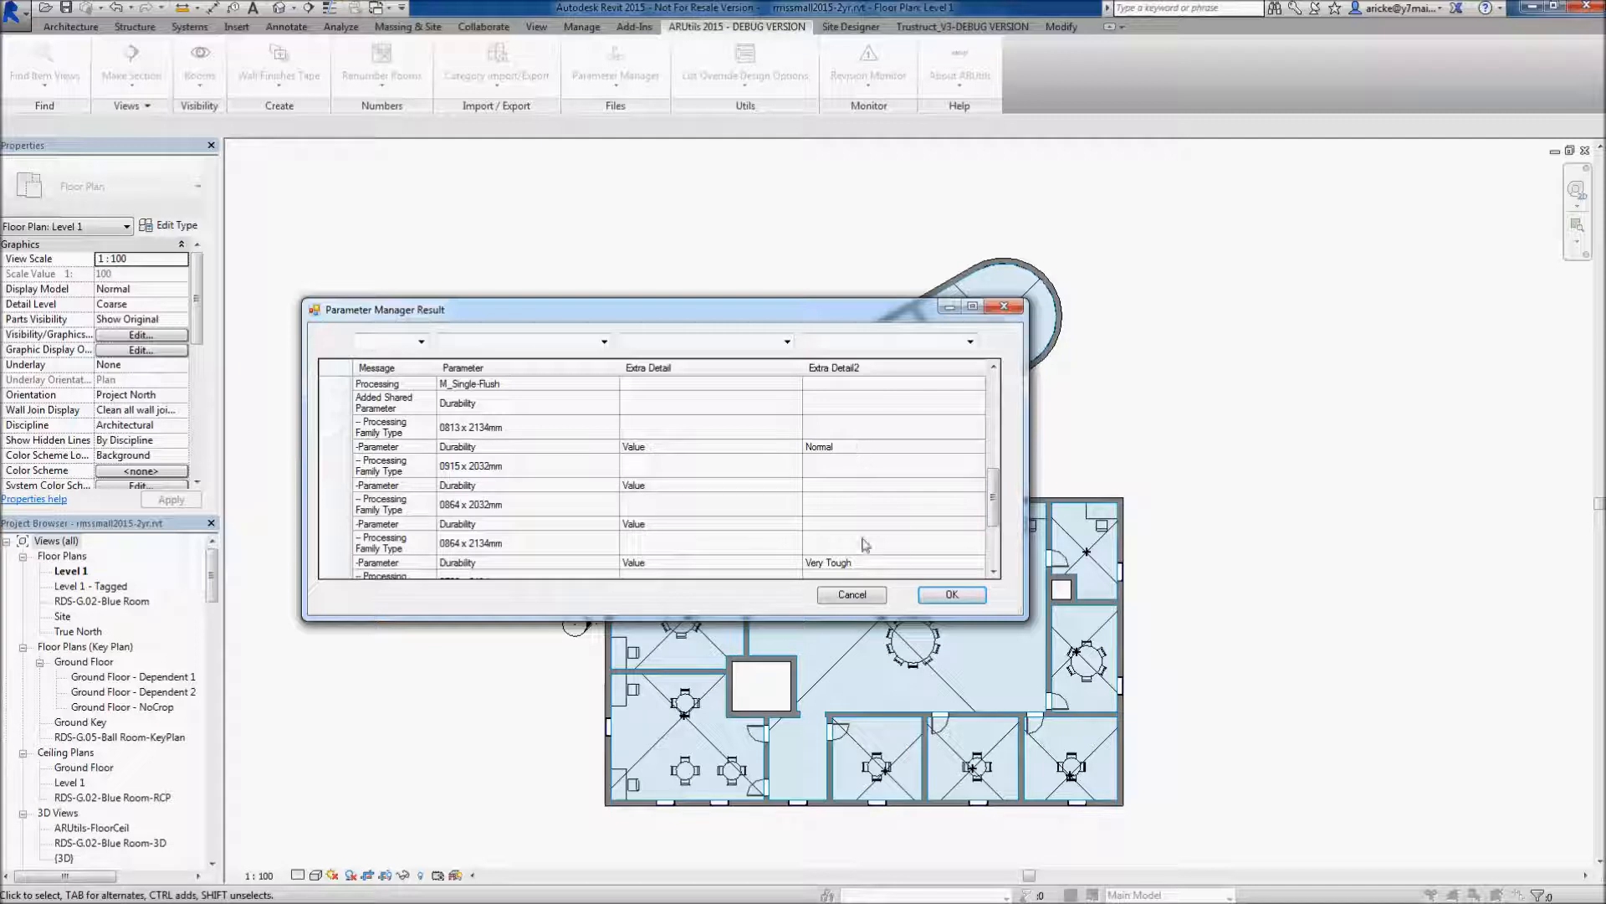
drag(993, 505, 1001, 544)
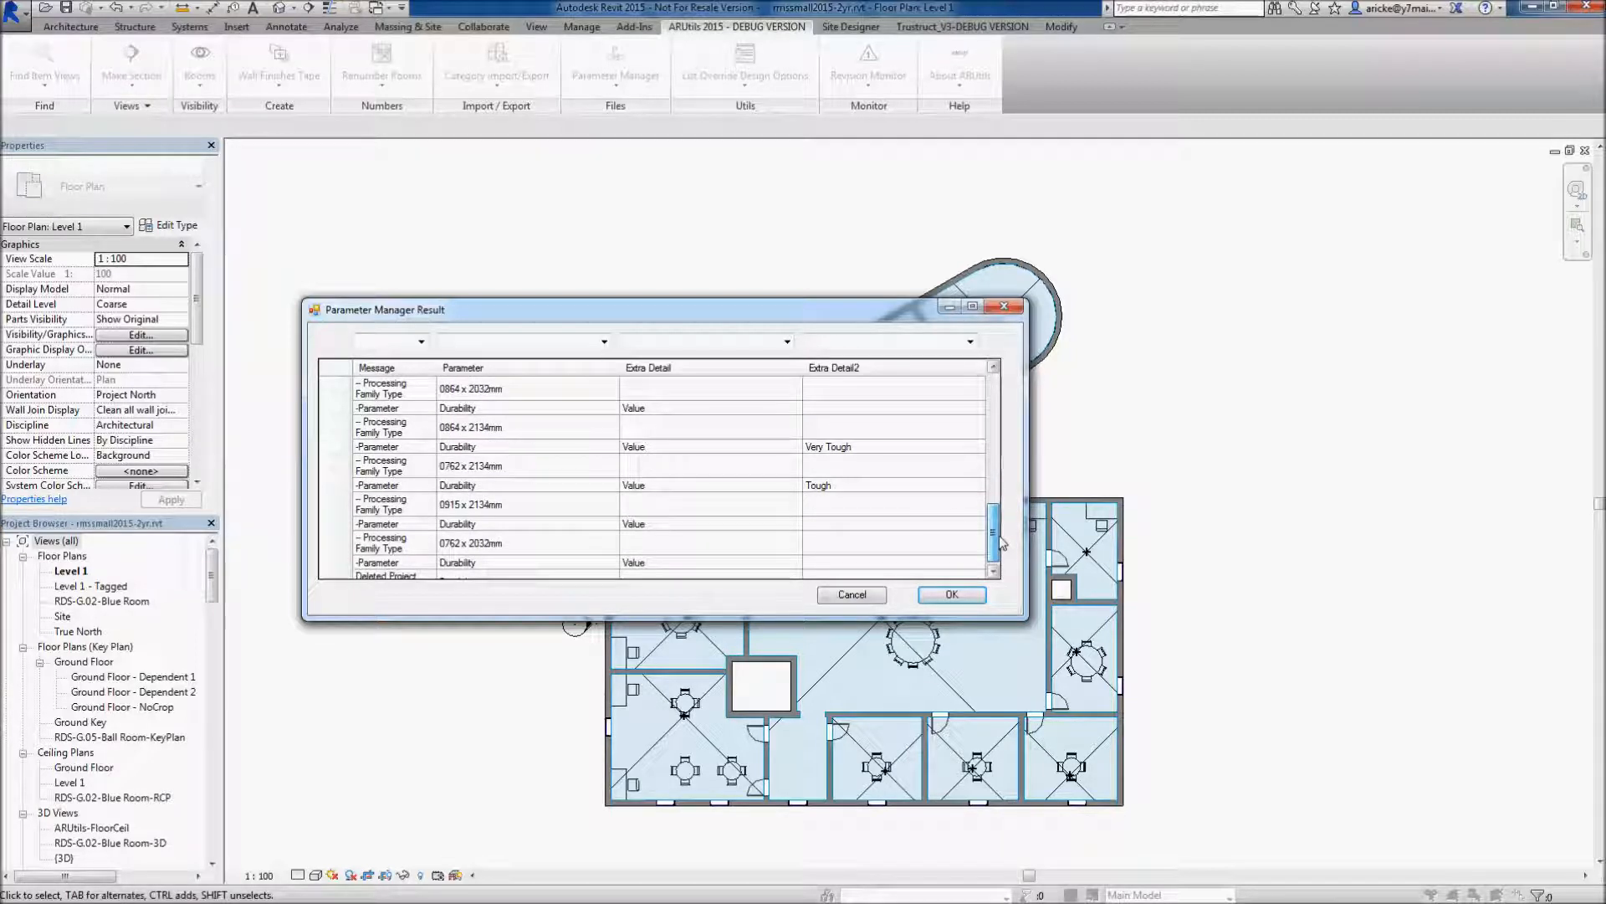
click(847, 486)
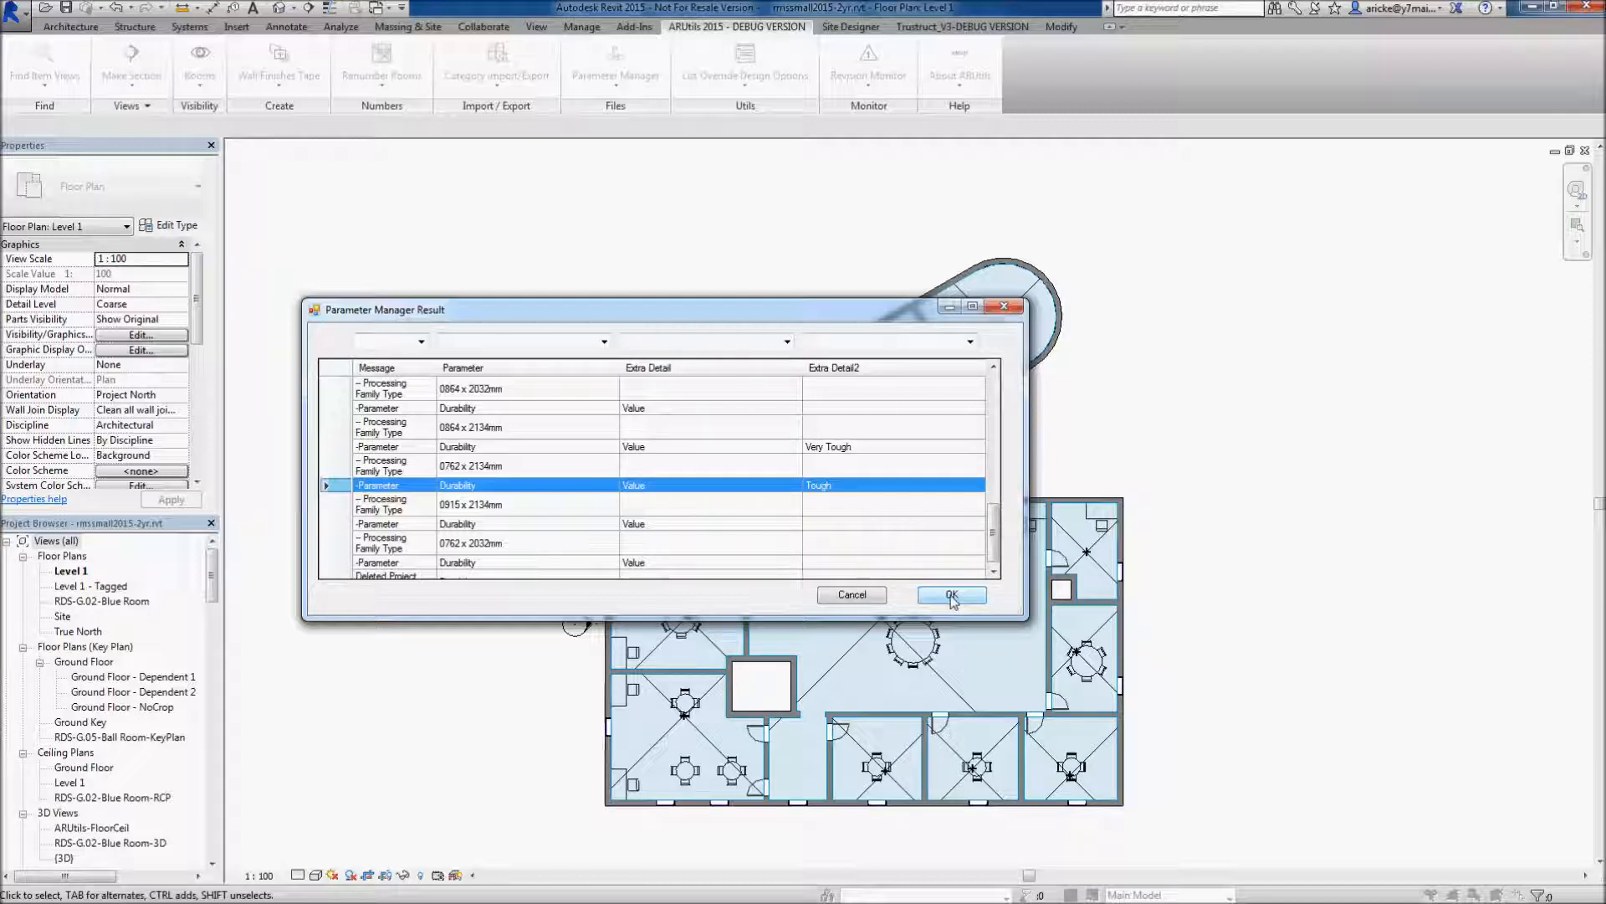
click(952, 595)
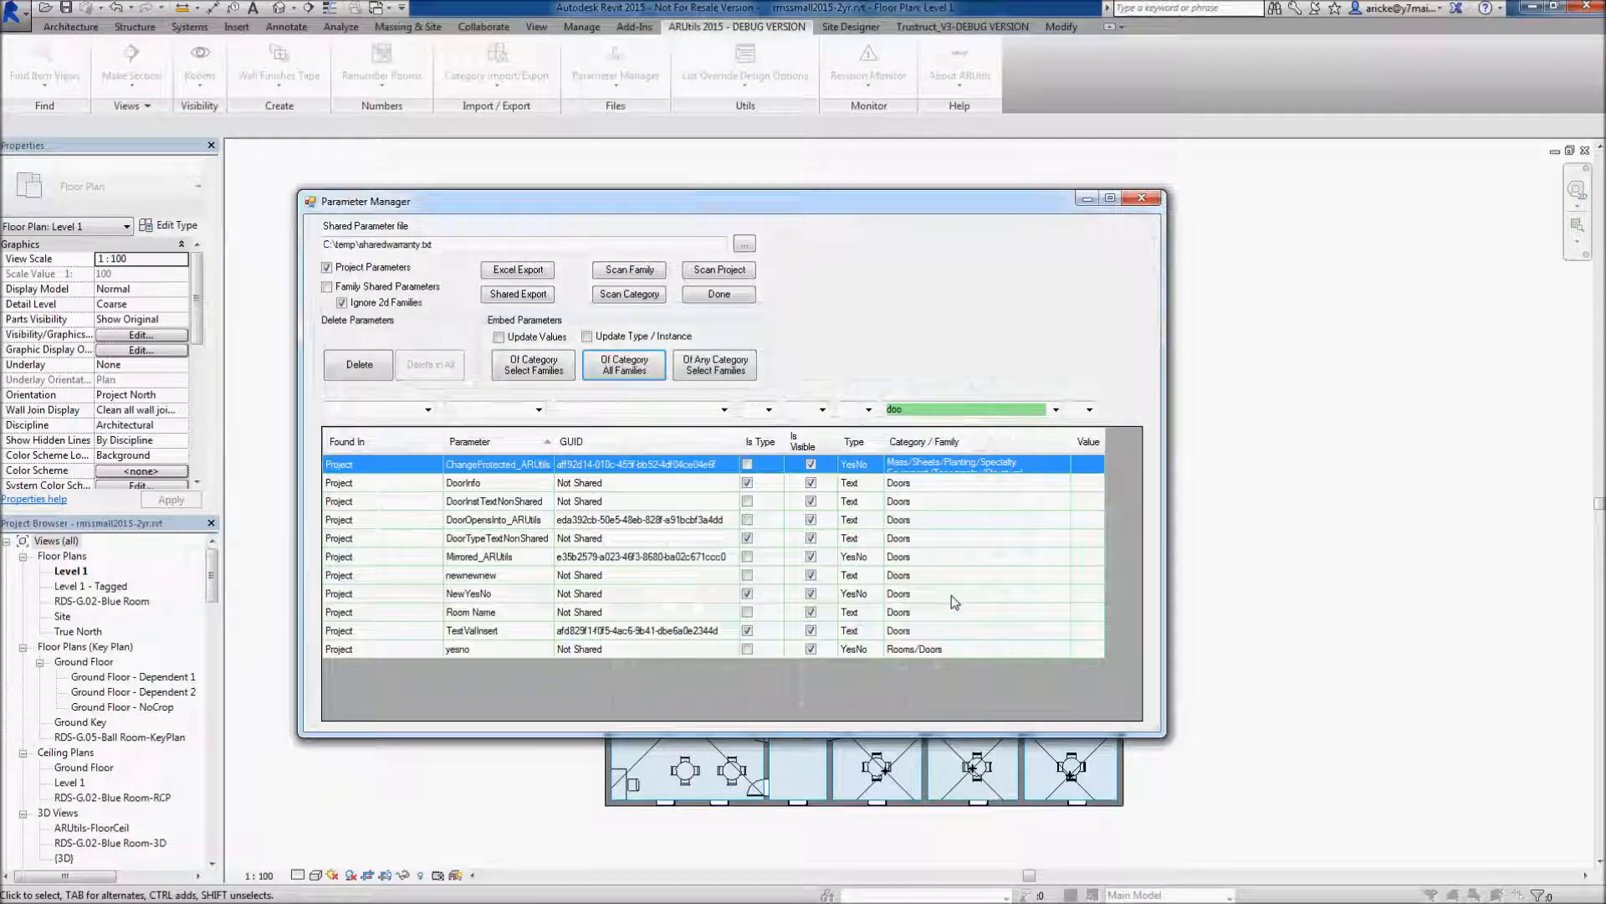
click(1142, 198)
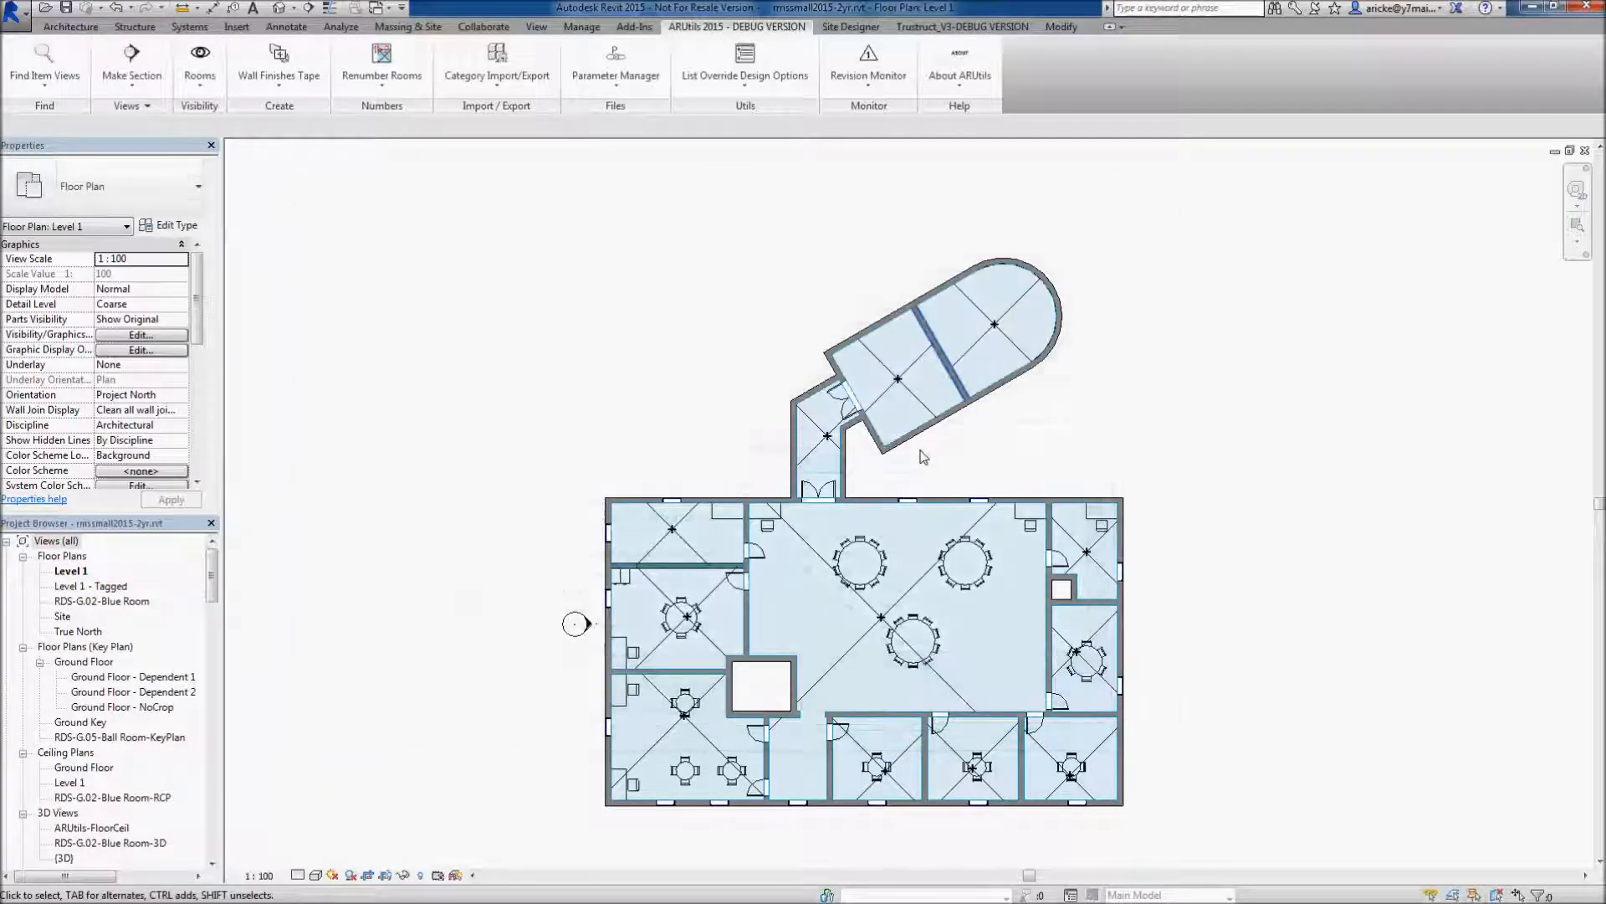
- Open the M_Single-Flush door family and check Durability for types 0762 x 2134mm, 0813 x 2134mm, 0864 x 2032mm and 0915 x 2032mm
click(760, 555)
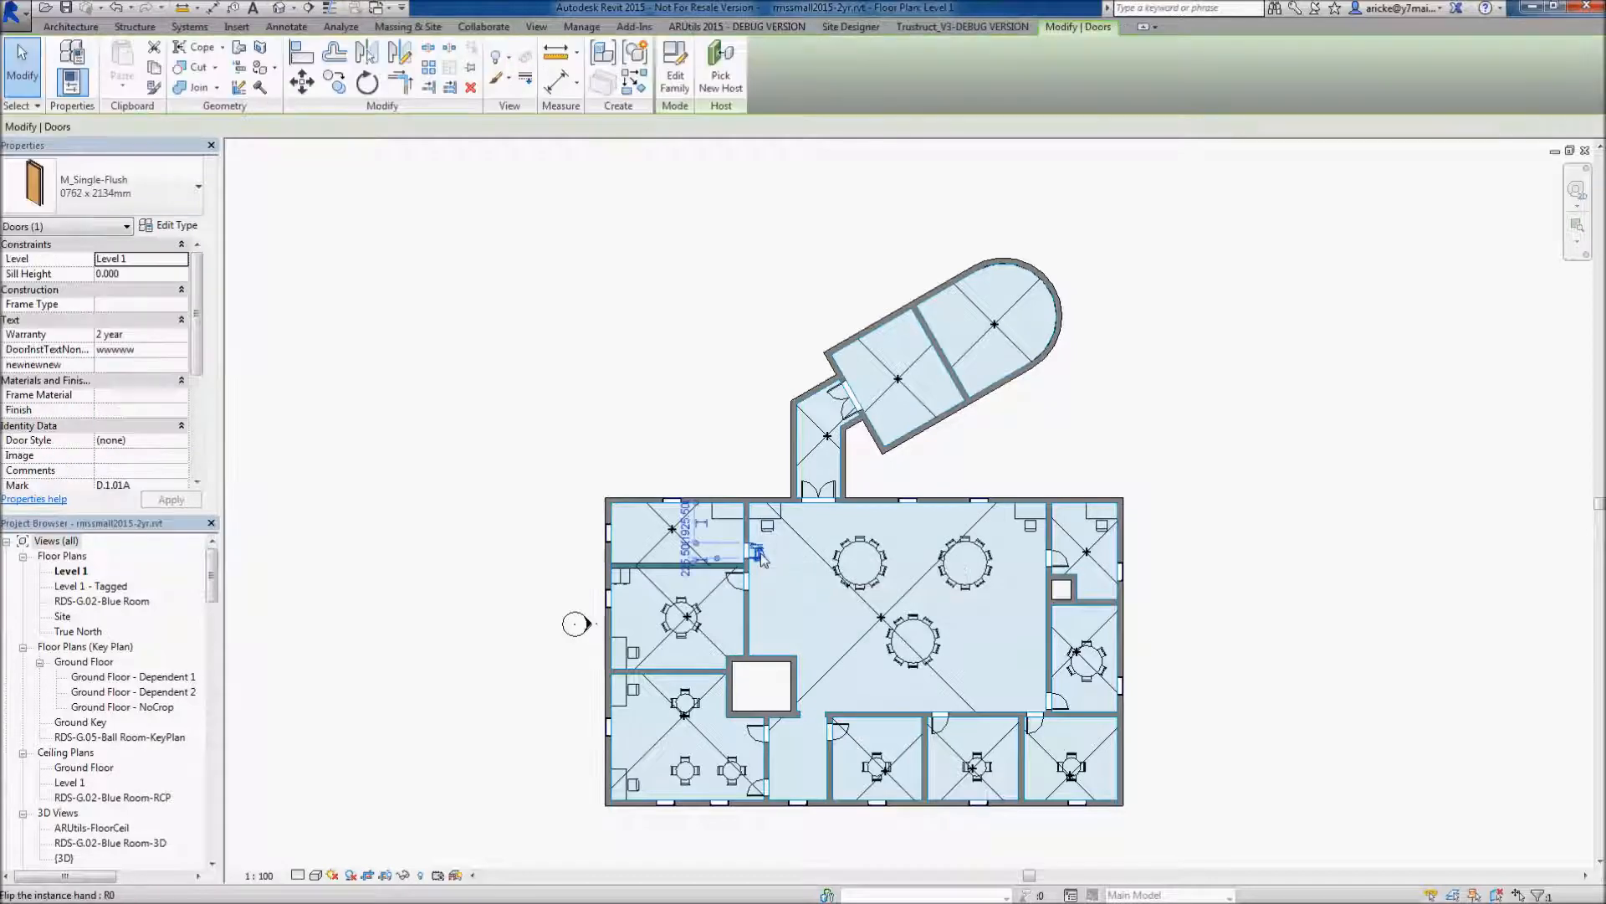
click(675, 75)
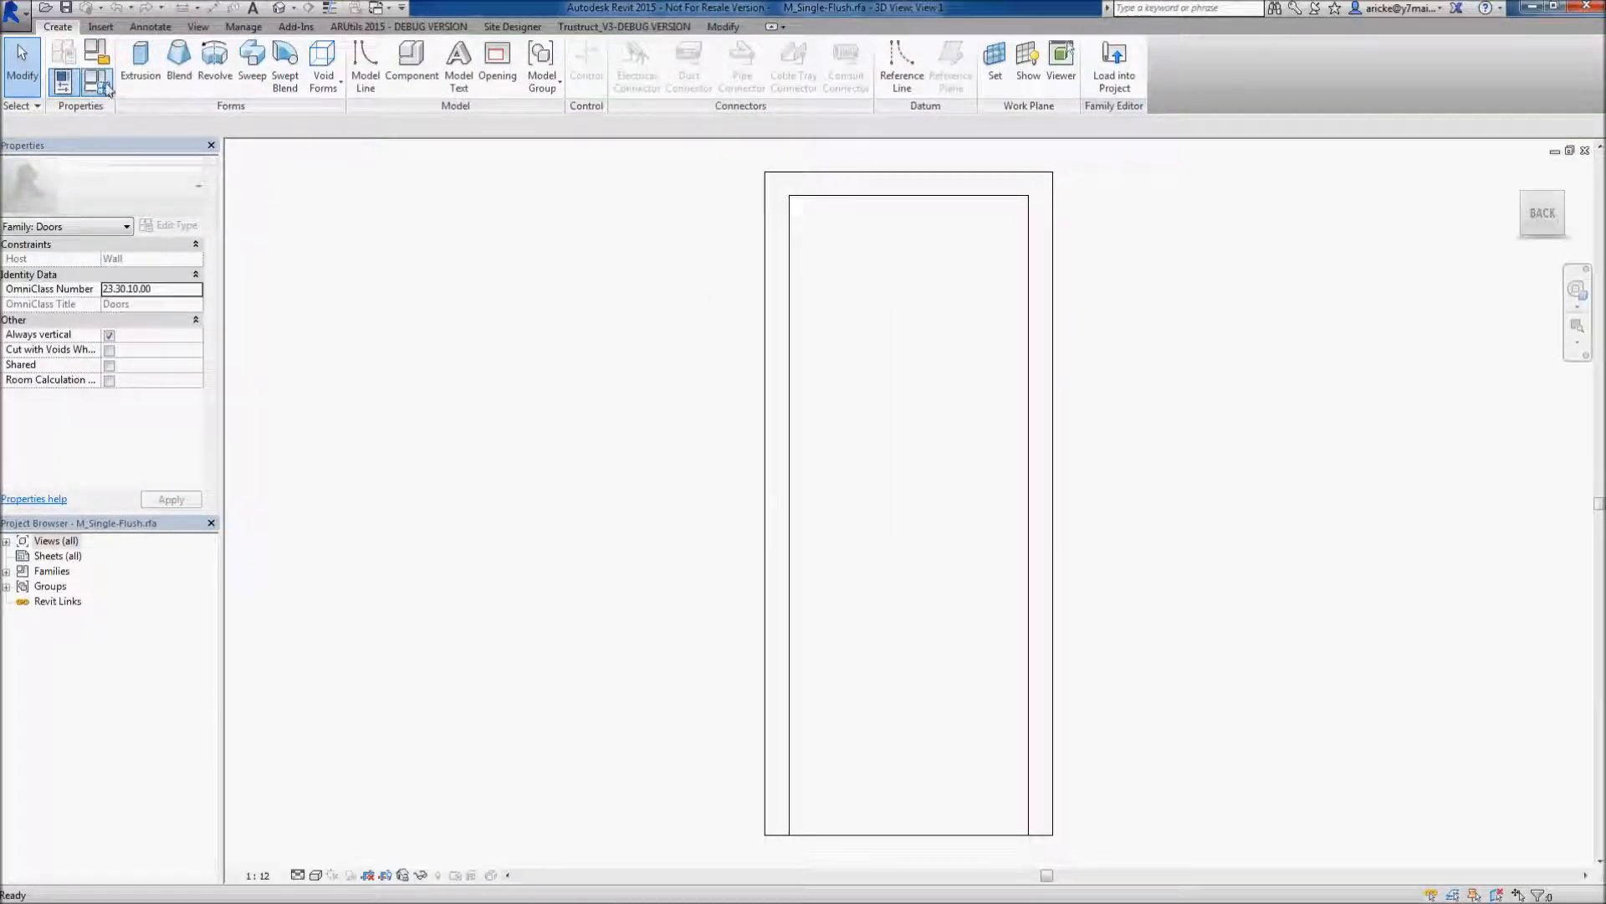
click(106, 88)
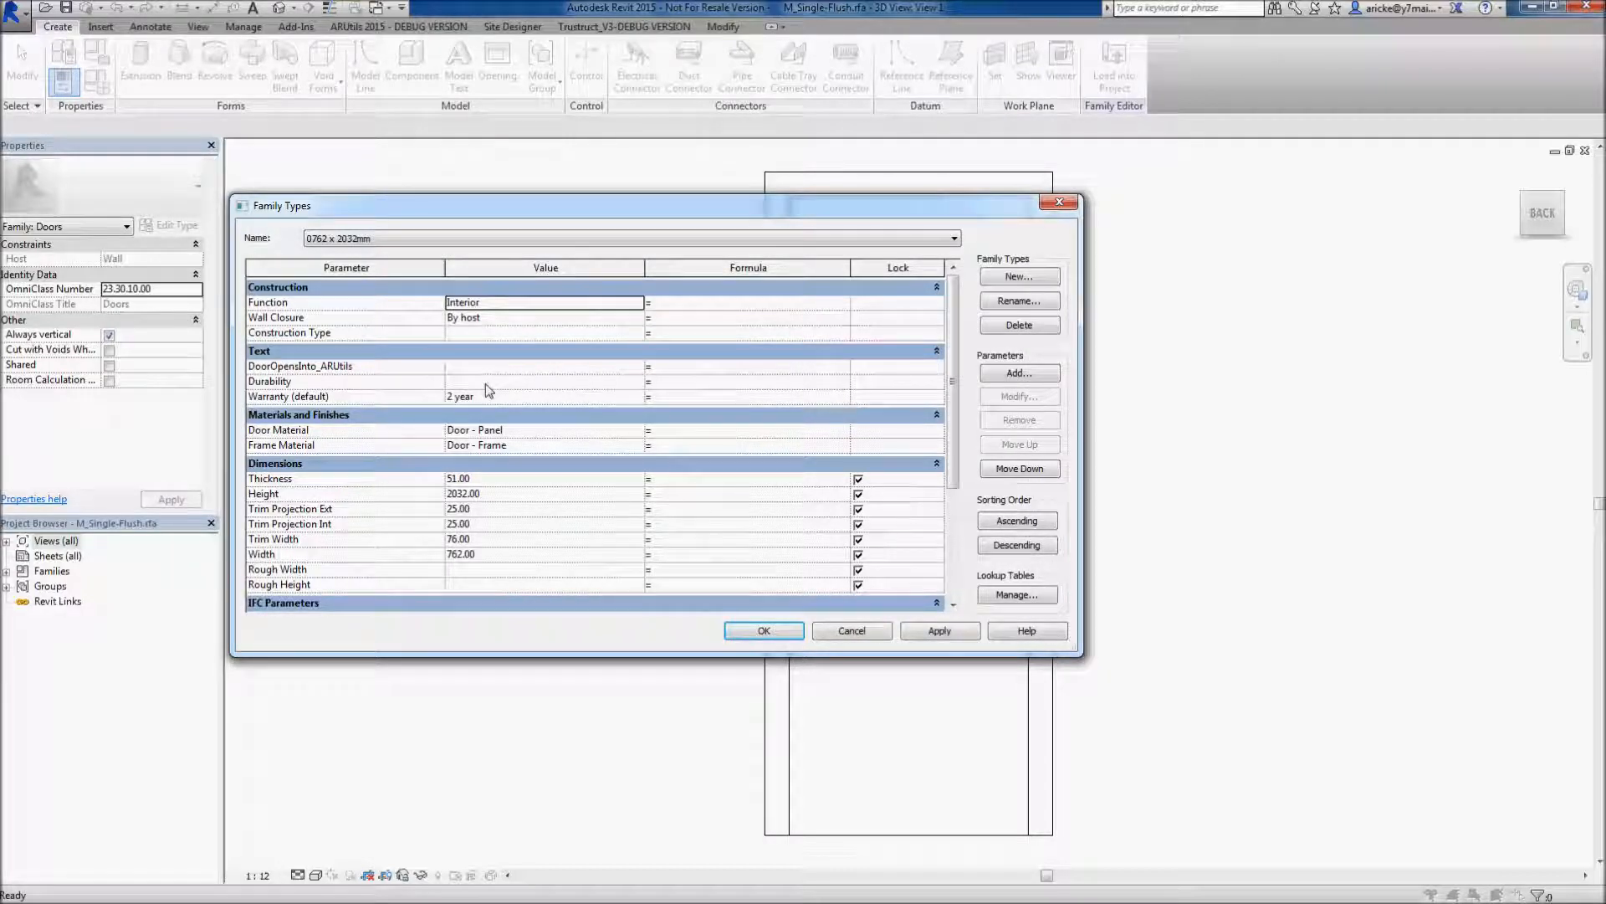
click(449, 241)
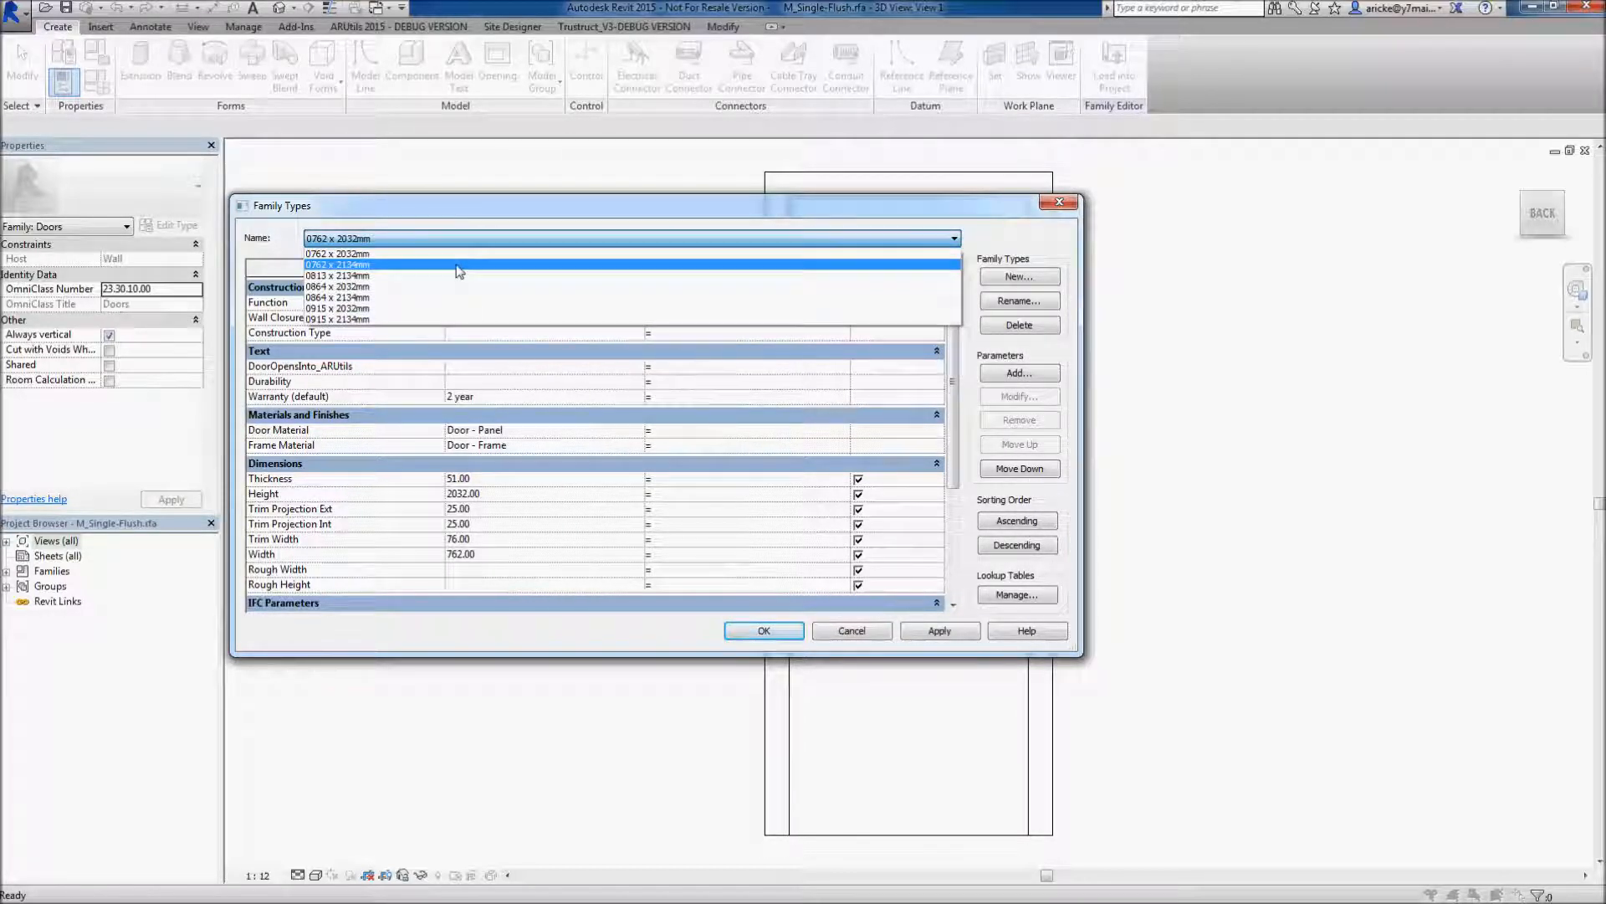
click(459, 268)
click(487, 241)
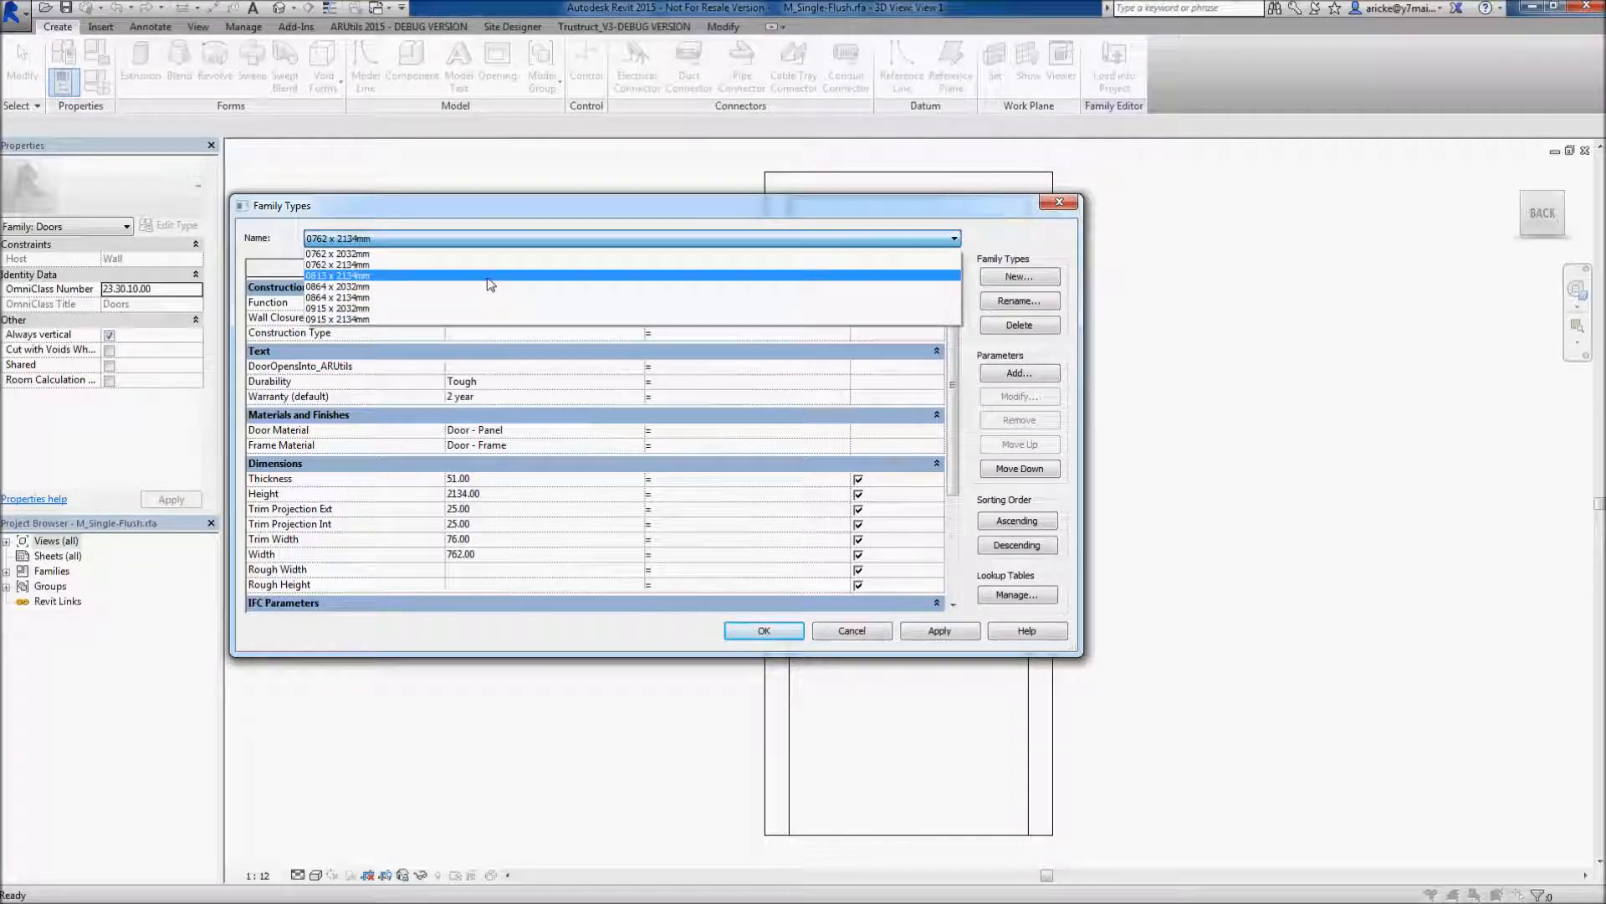
click(490, 277)
click(517, 243)
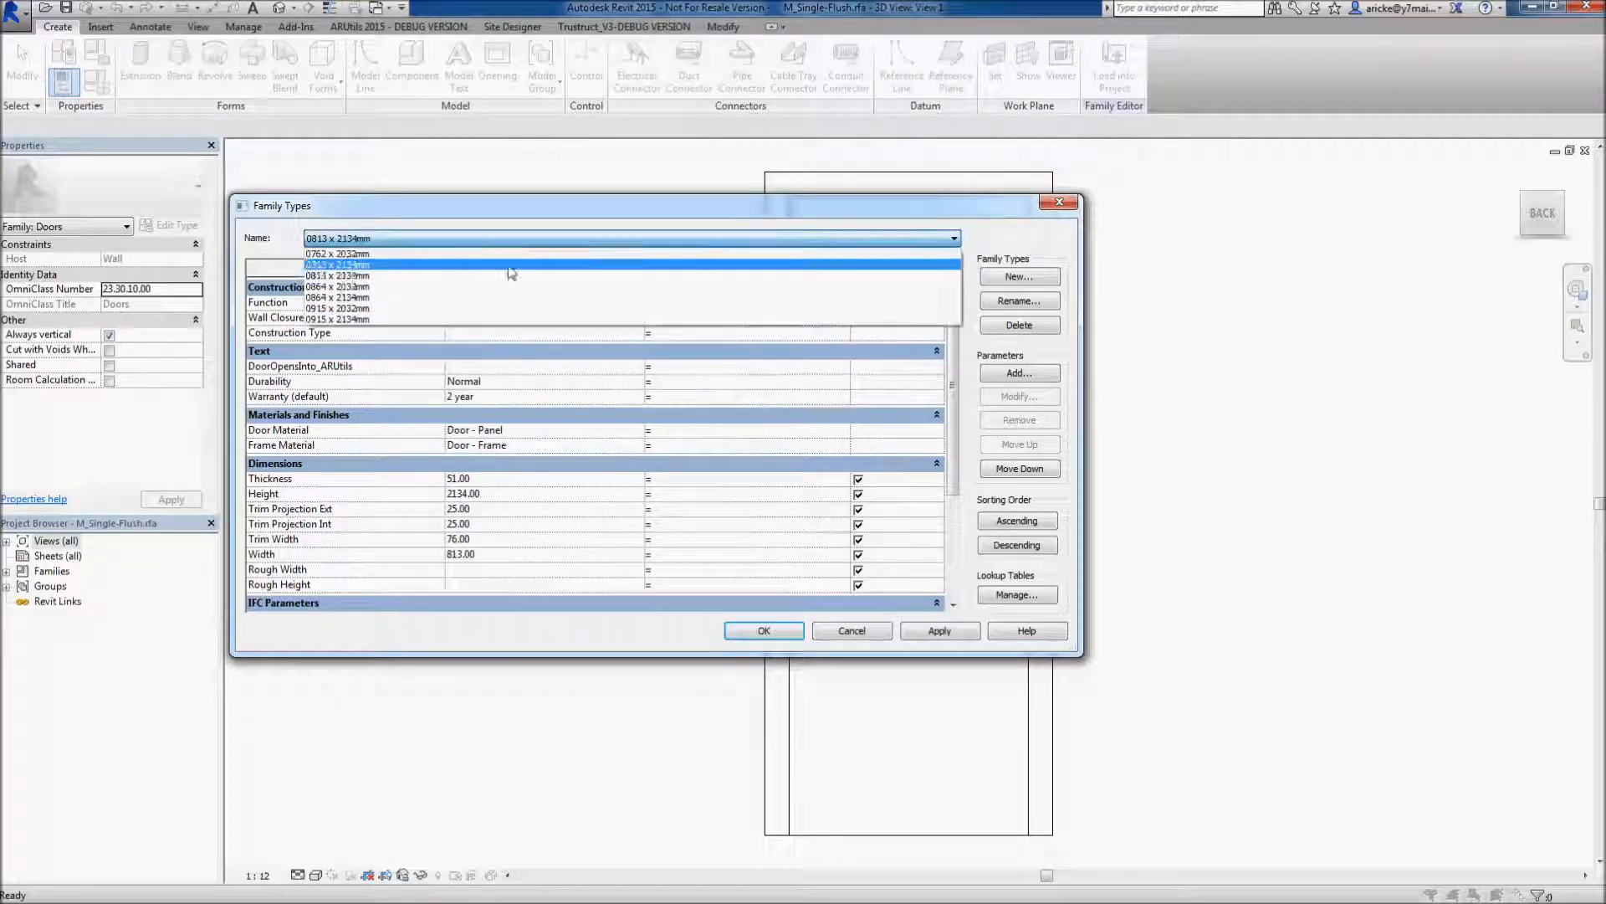
click(508, 285)
click(537, 237)
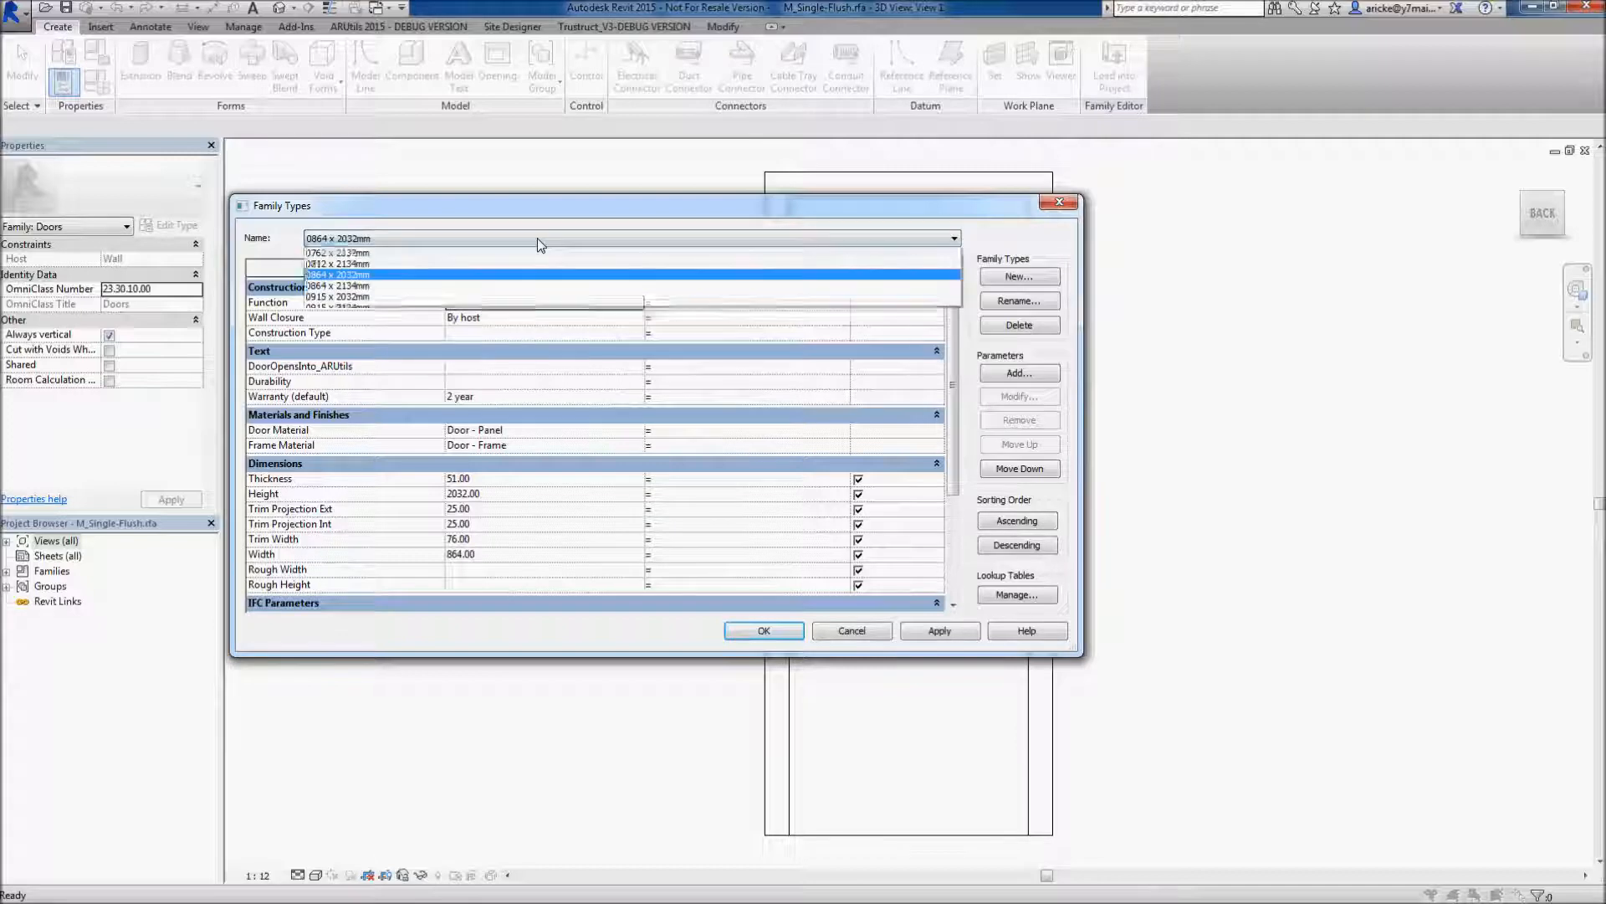
click(540, 309)
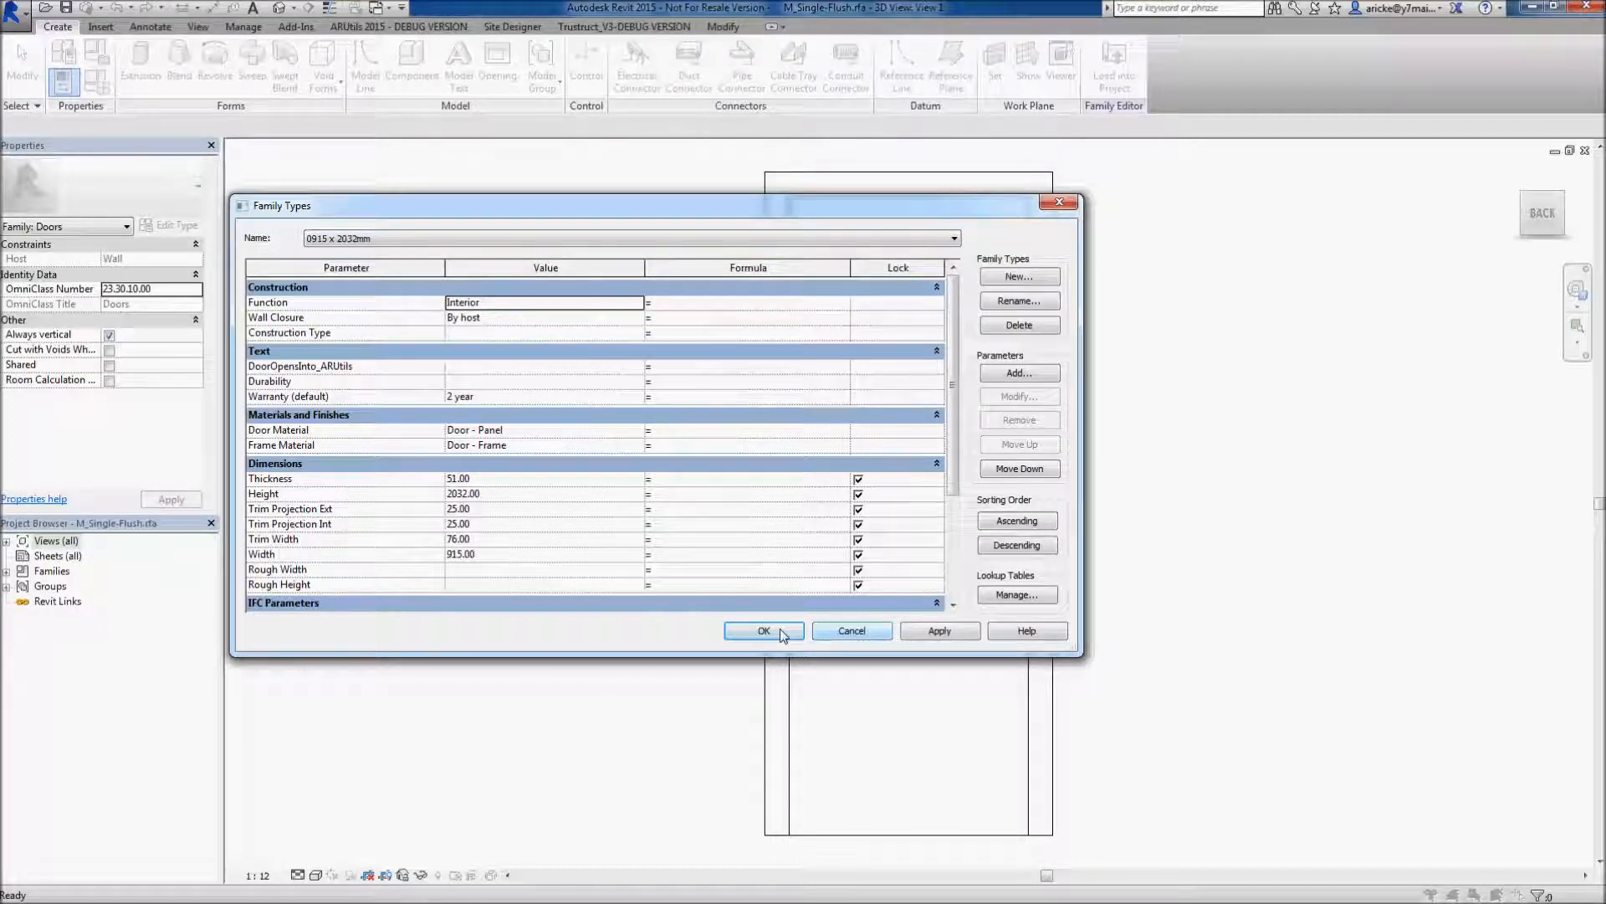
click(852, 631)
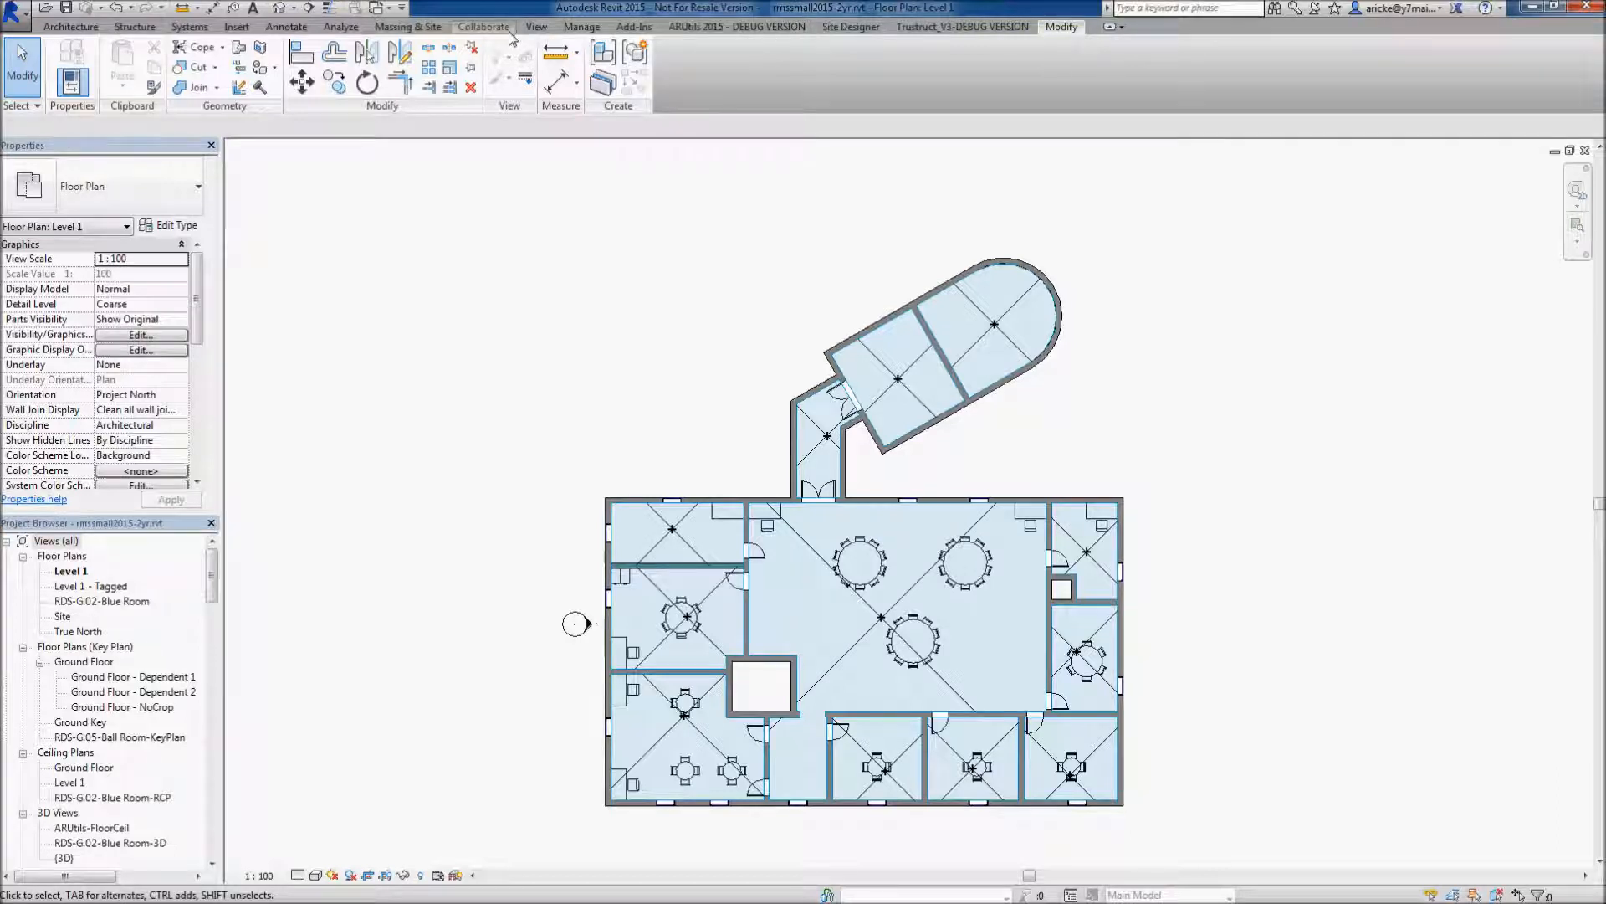
- Look through the list of project parameters and leave it without changes
click(572, 28)
click(247, 87)
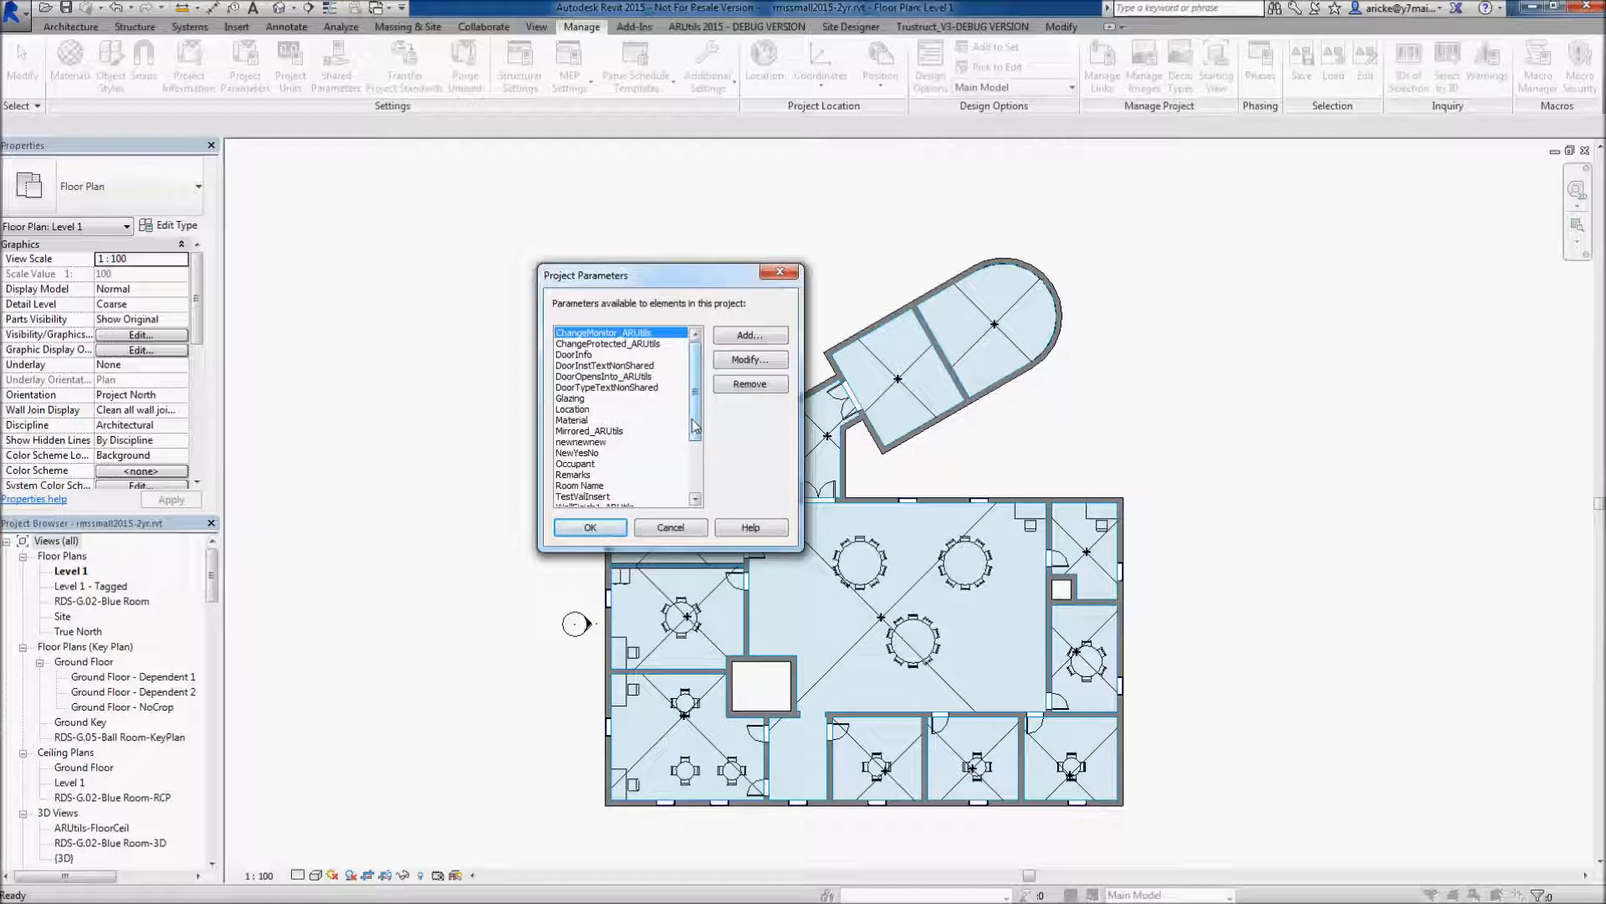
click(671, 528)
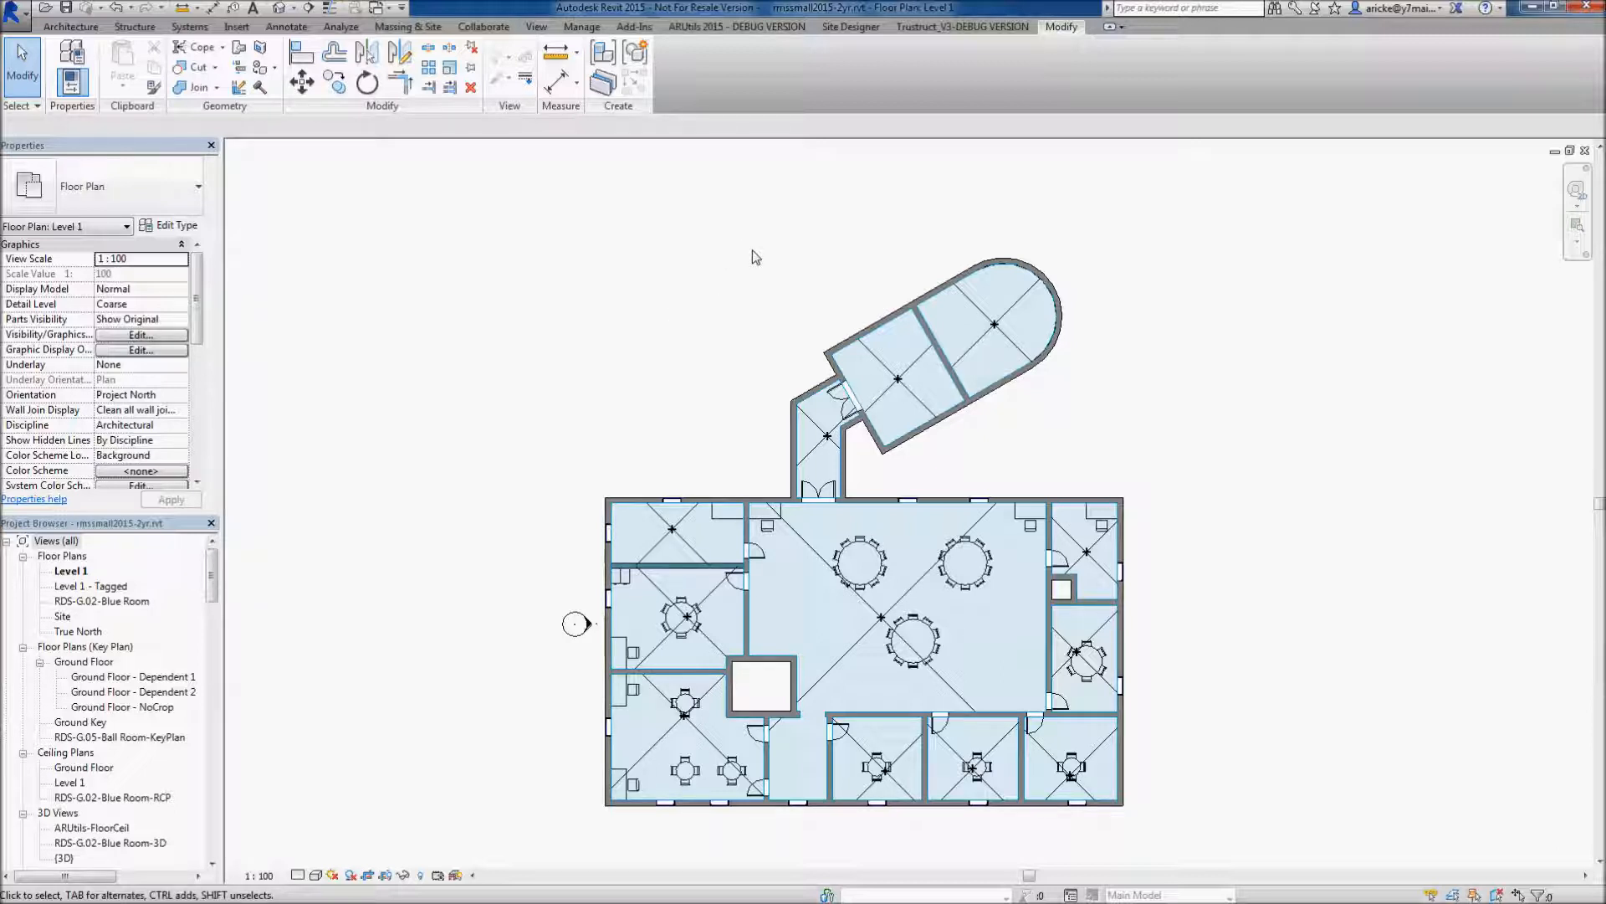
- Try to add the shared parameter TestValInsert as an instance project parameter for the Doors category
click(581, 25)
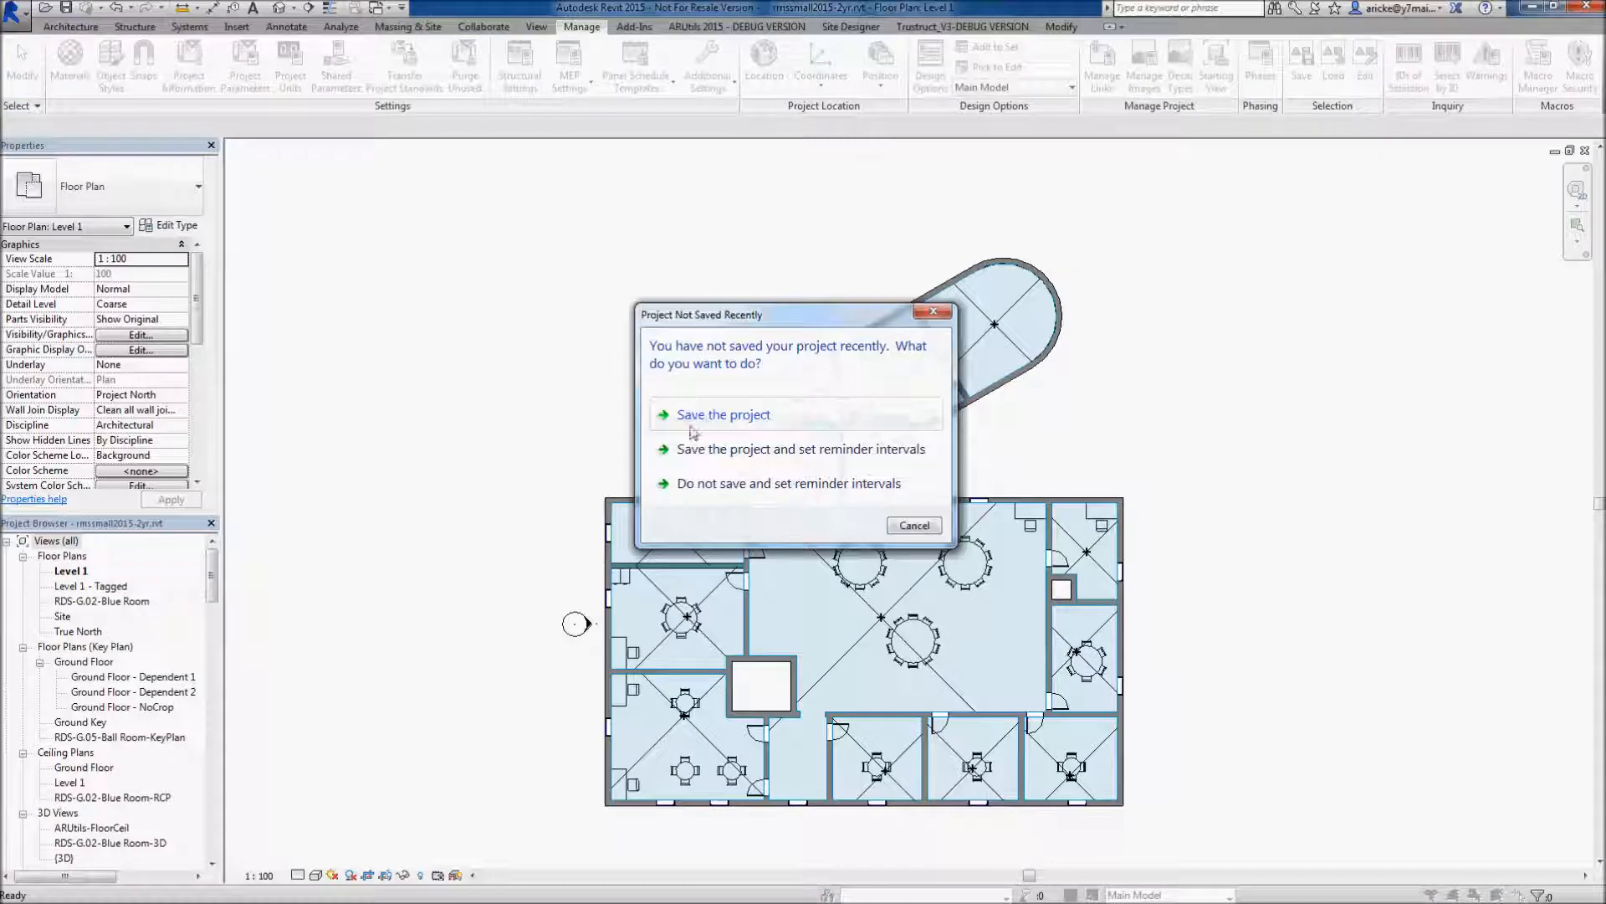
click(933, 312)
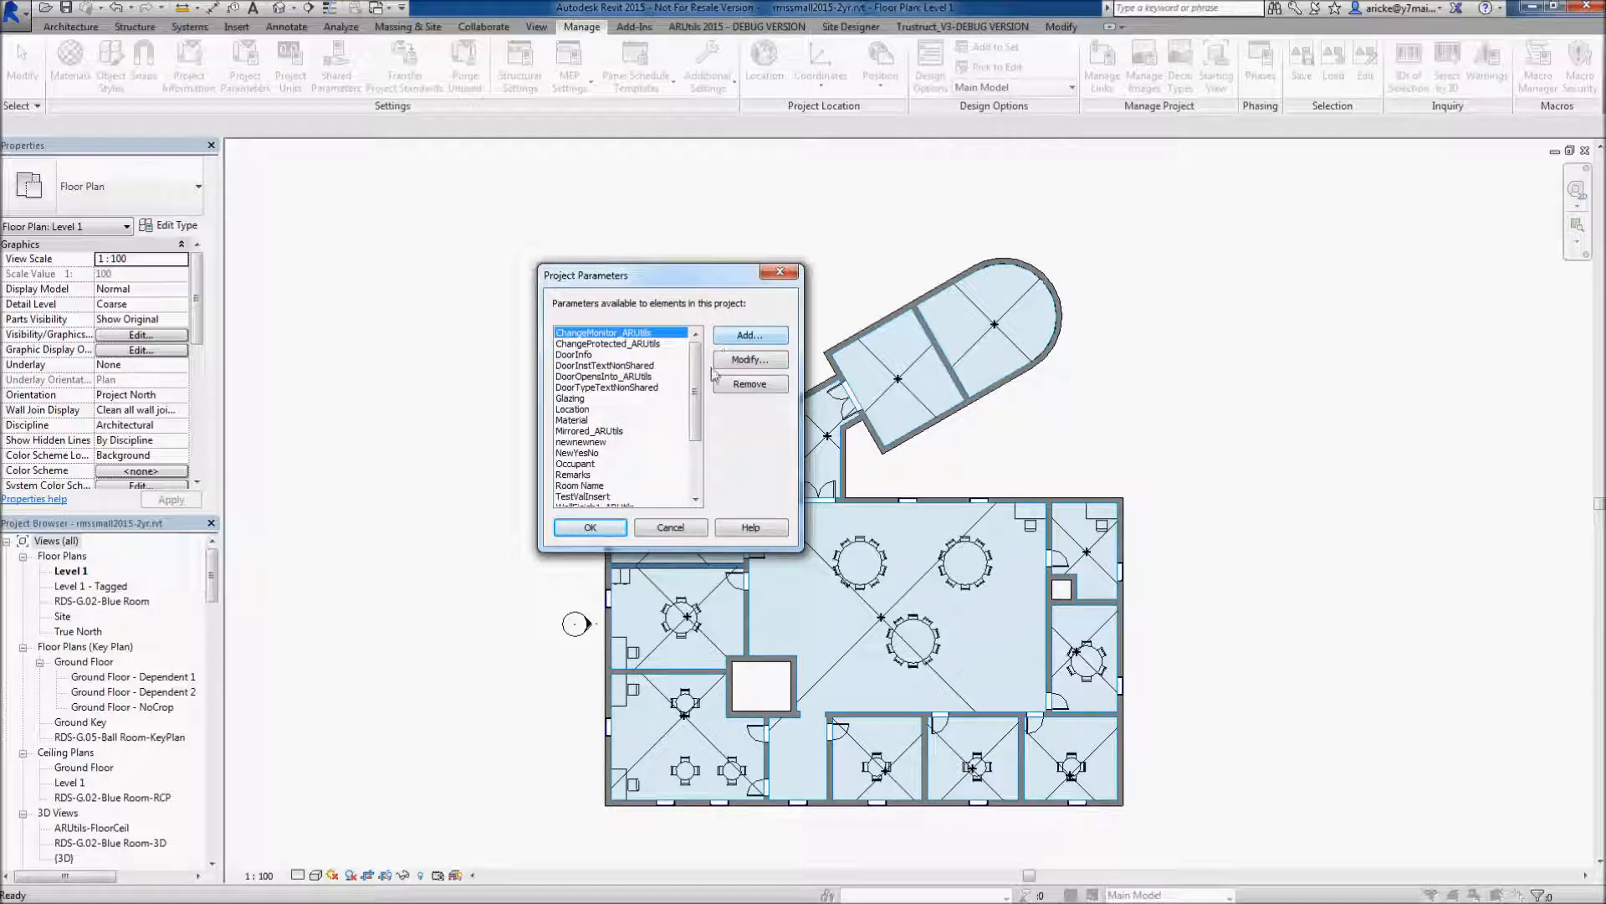
click(748, 336)
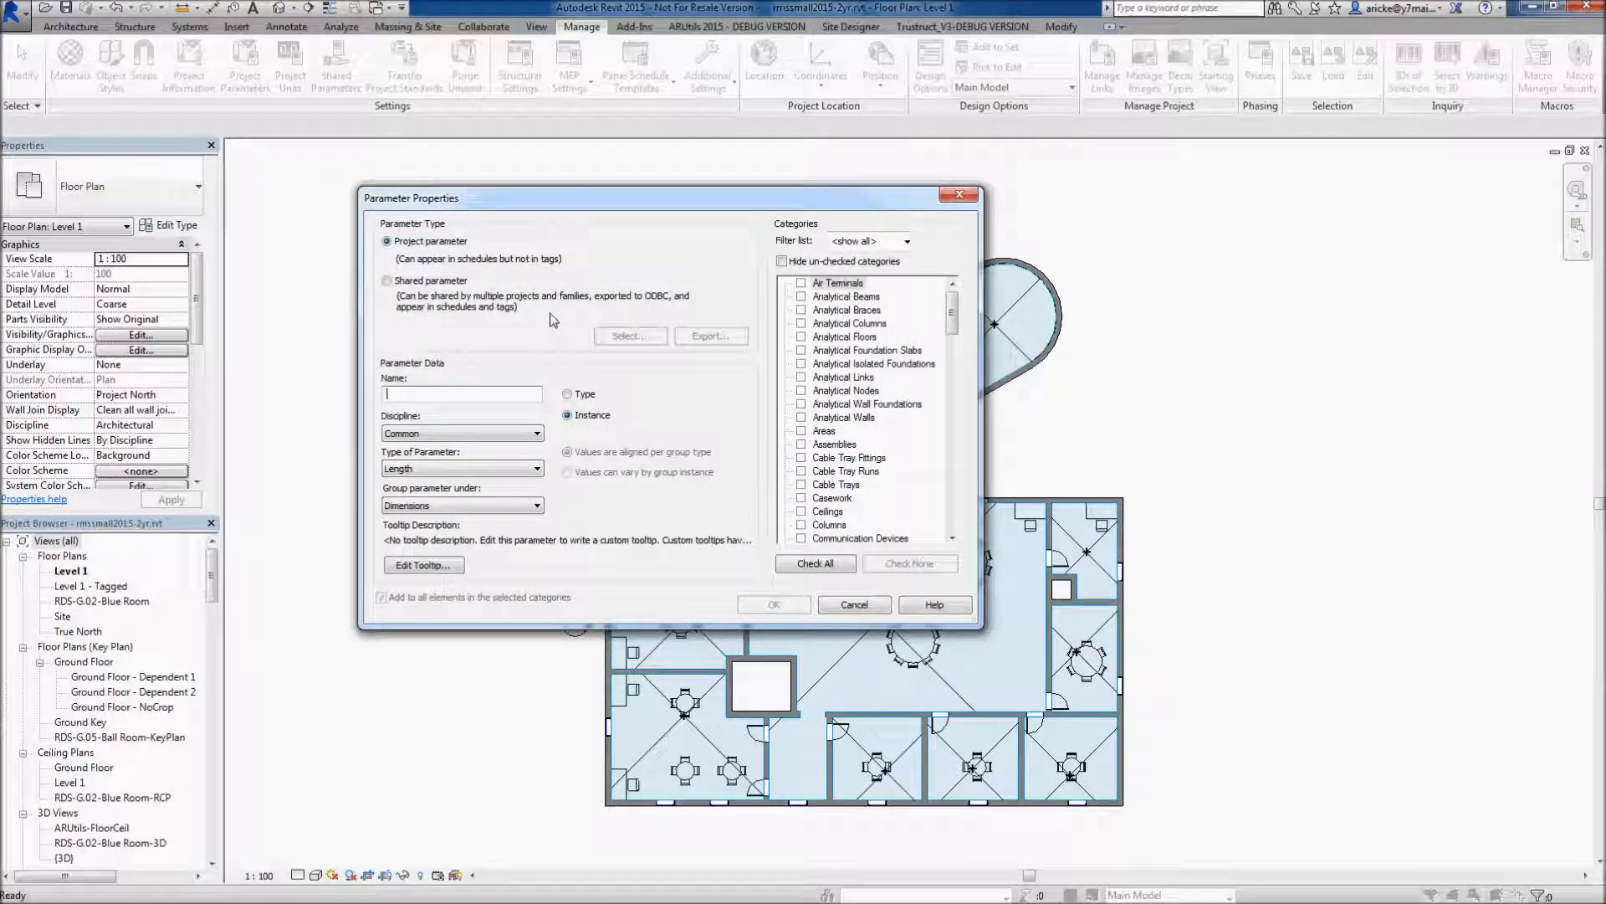
click(406, 285)
click(638, 338)
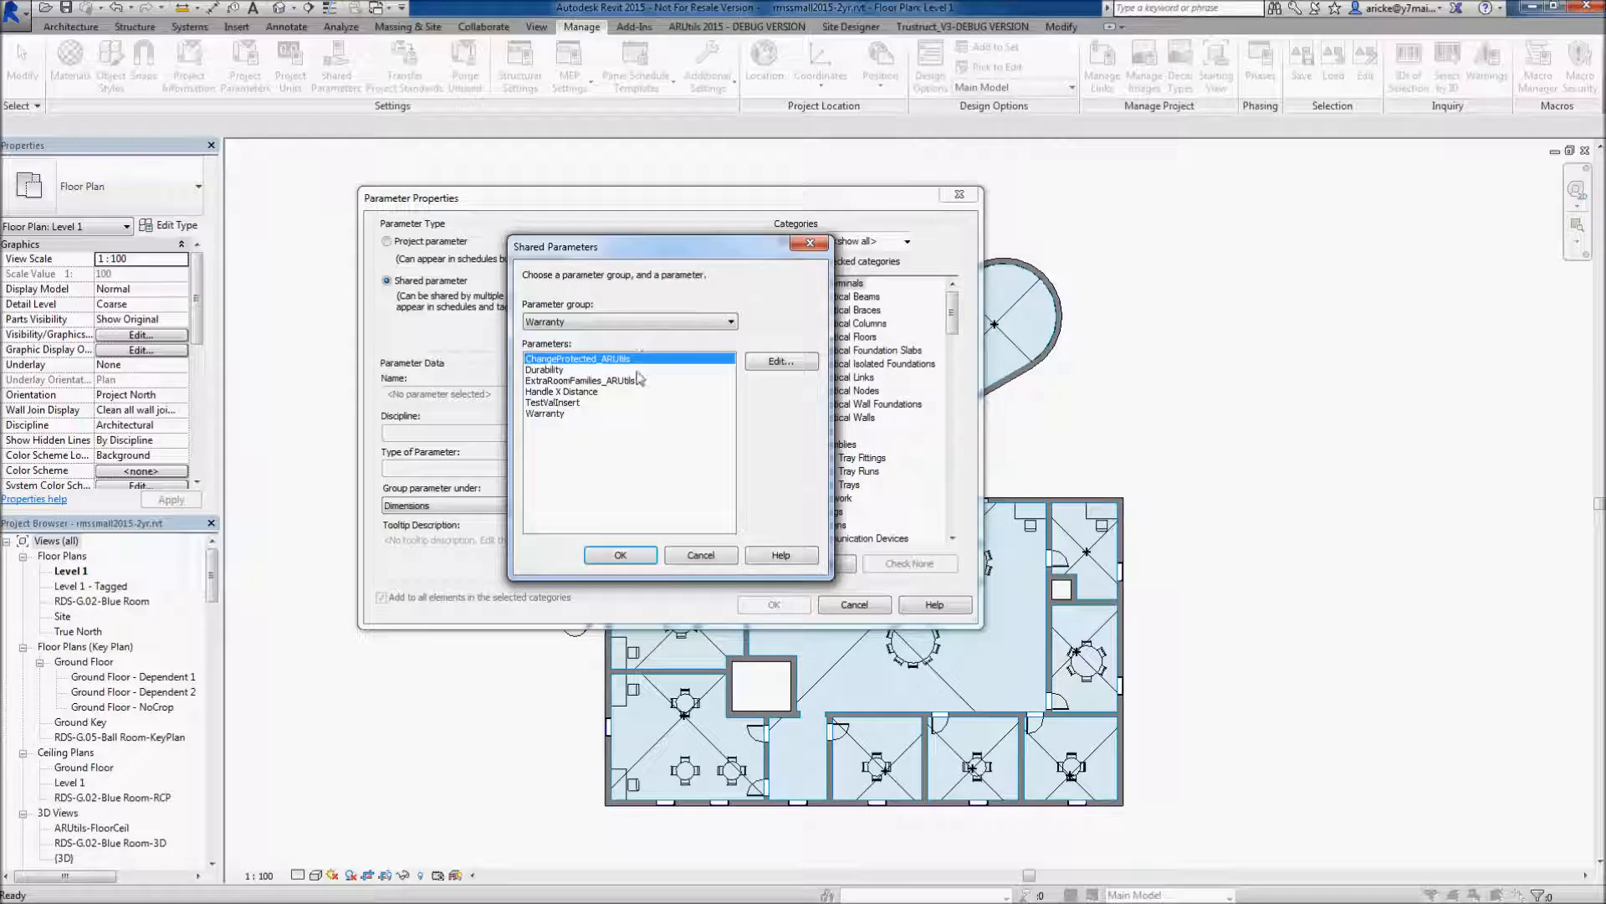
click(548, 404)
click(619, 556)
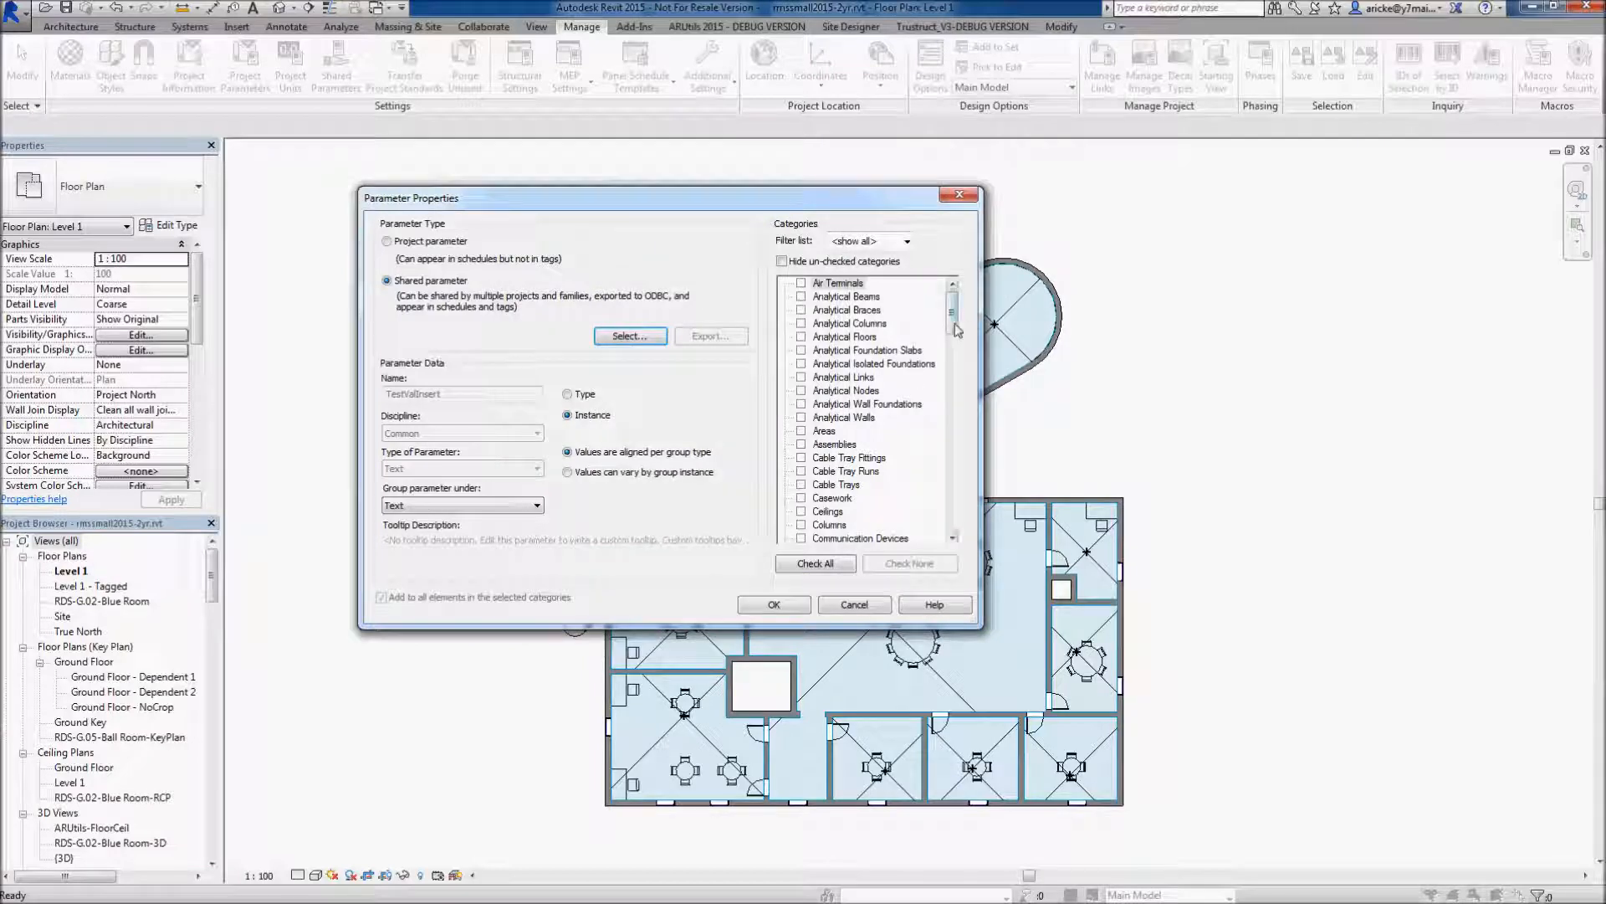
drag(954, 325, 955, 368)
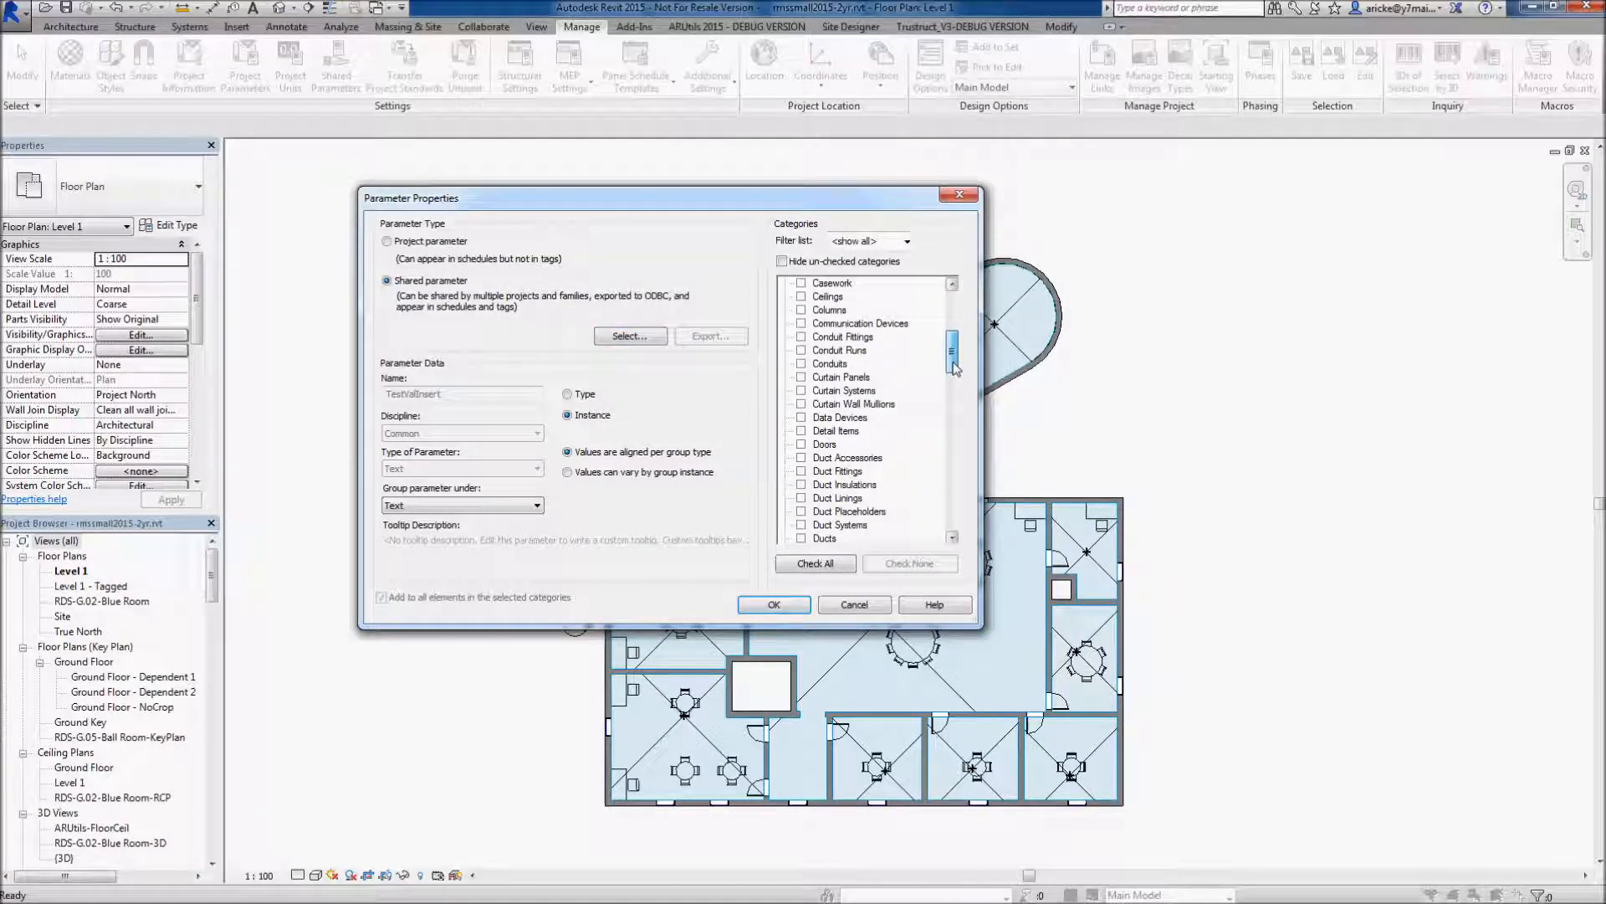
click(802, 445)
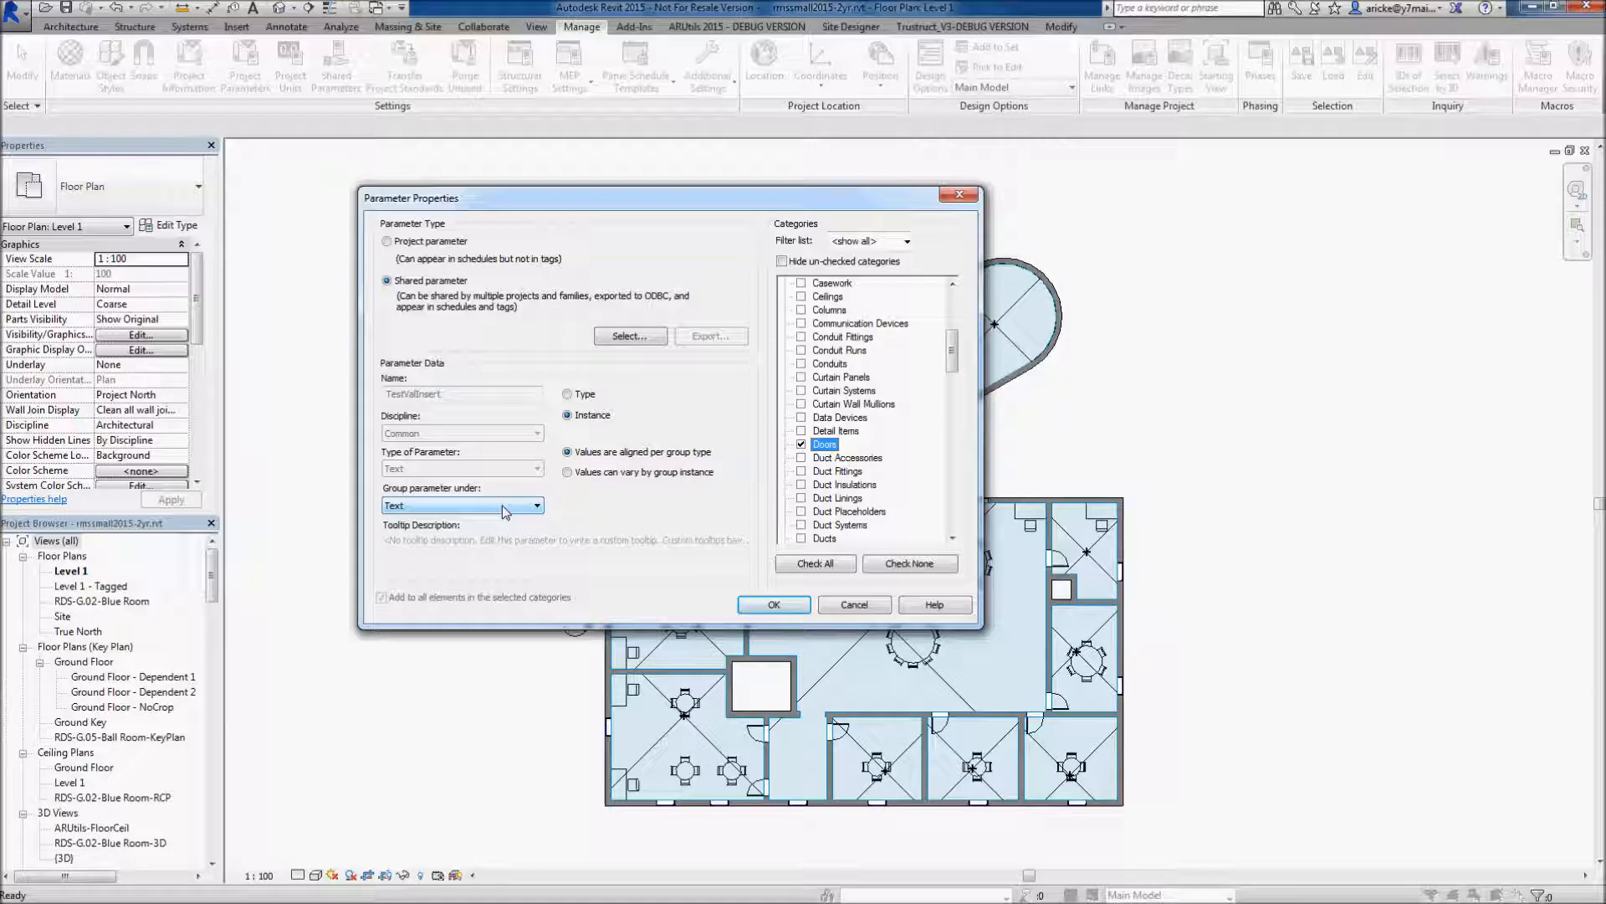
key(Return)
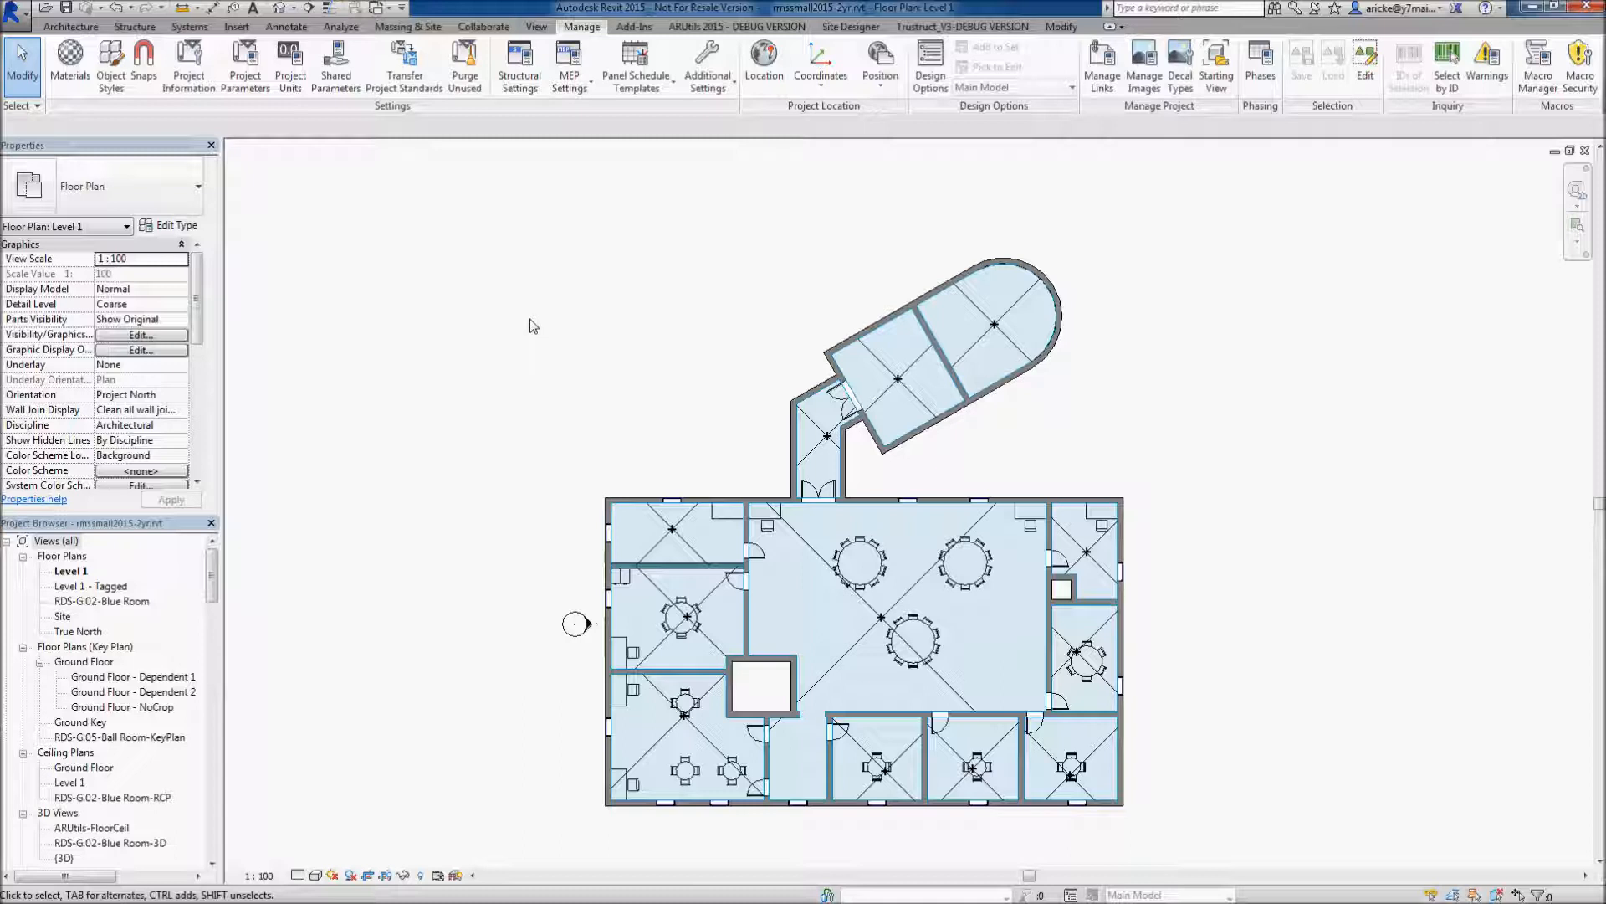
- Open the Anything Import/Export tool and select only the Doors category for the types export
click(716, 27)
click(497, 82)
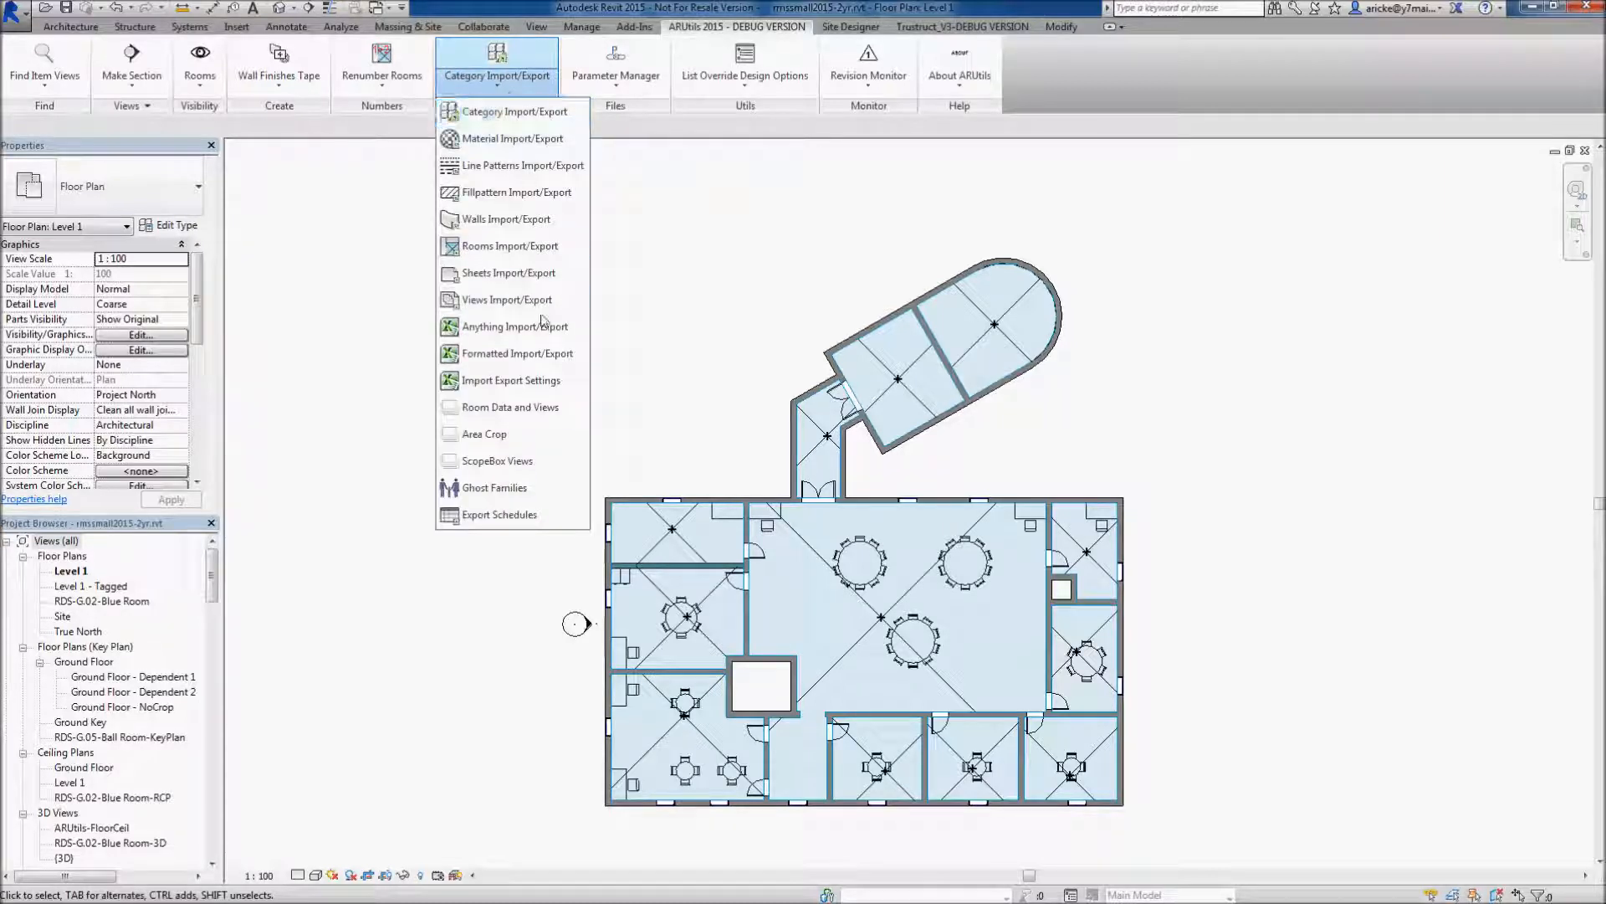
click(535, 328)
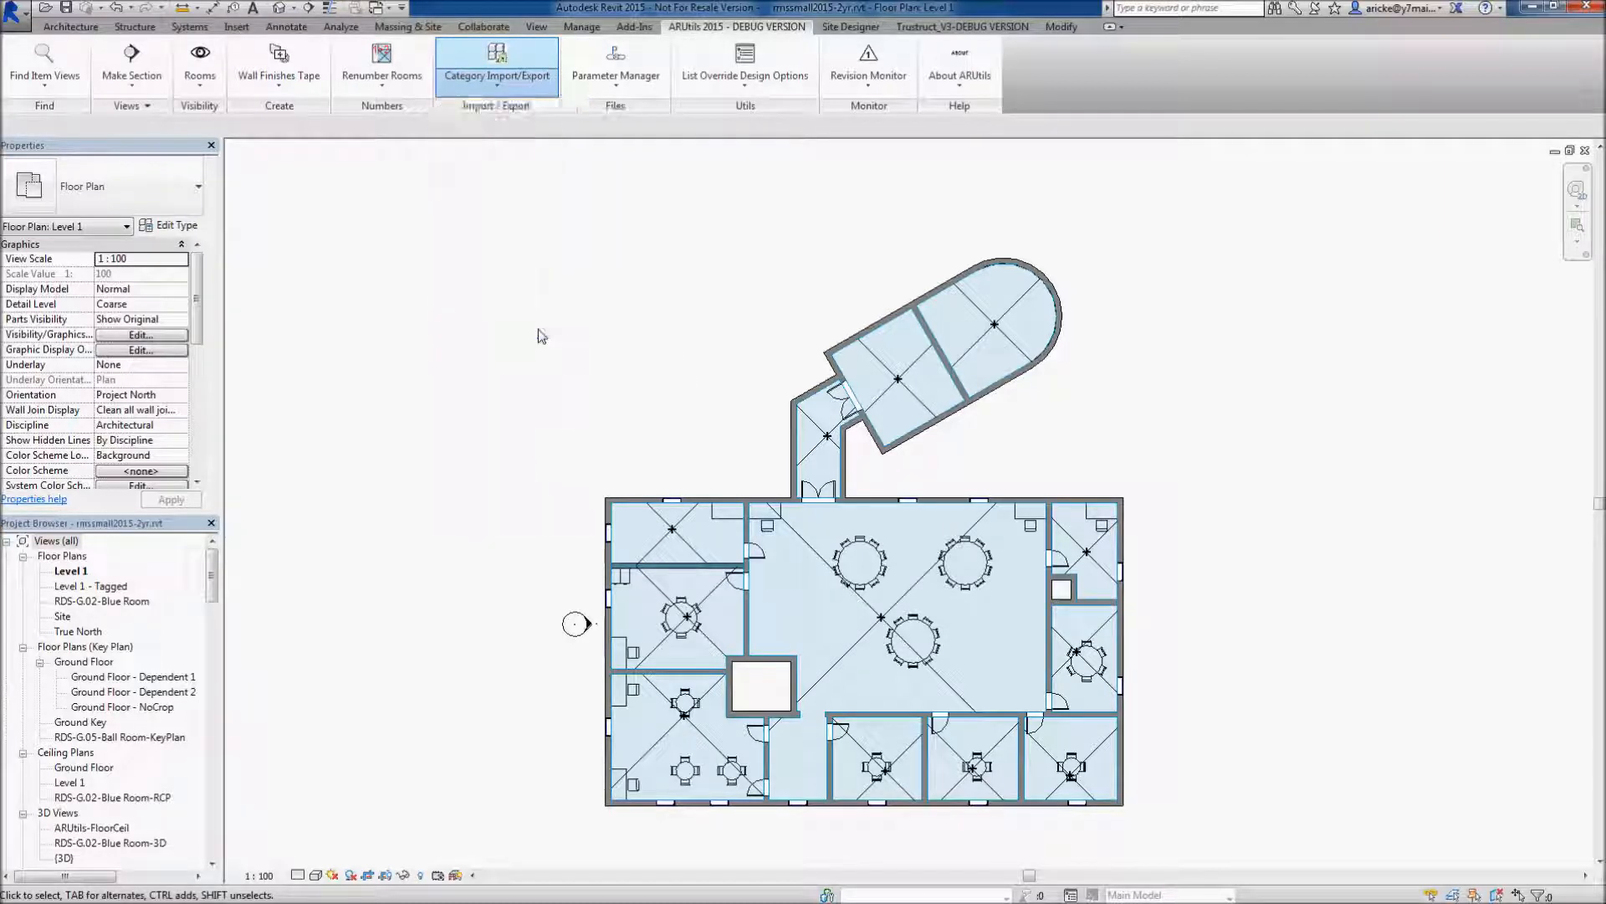
drag(387, 91, 490, 185)
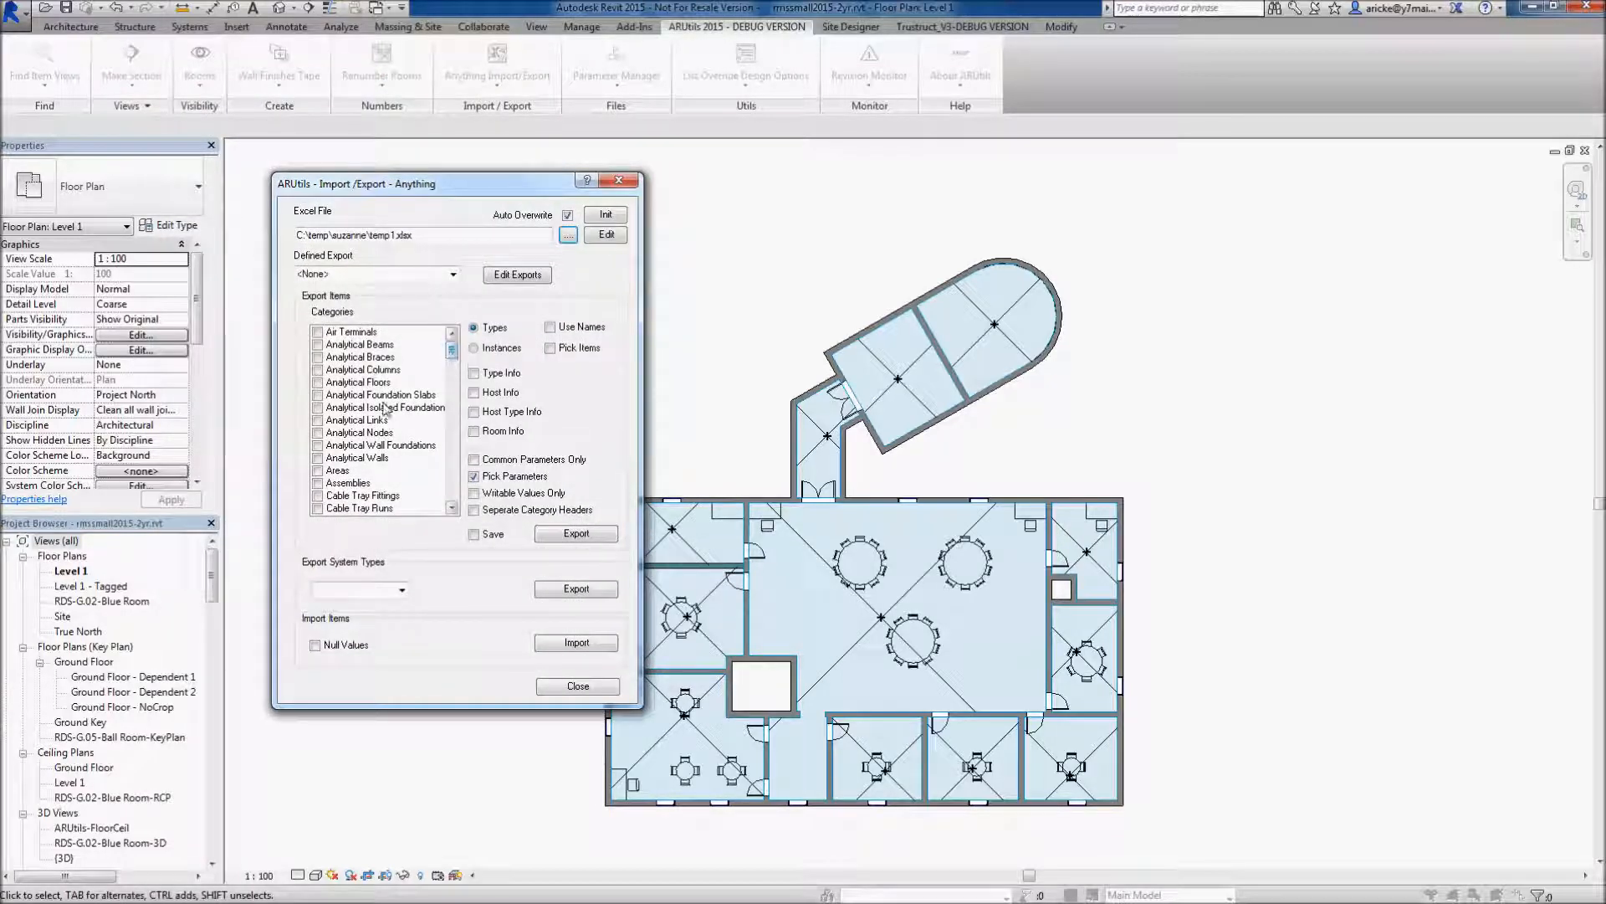
drag(452, 349, 456, 392)
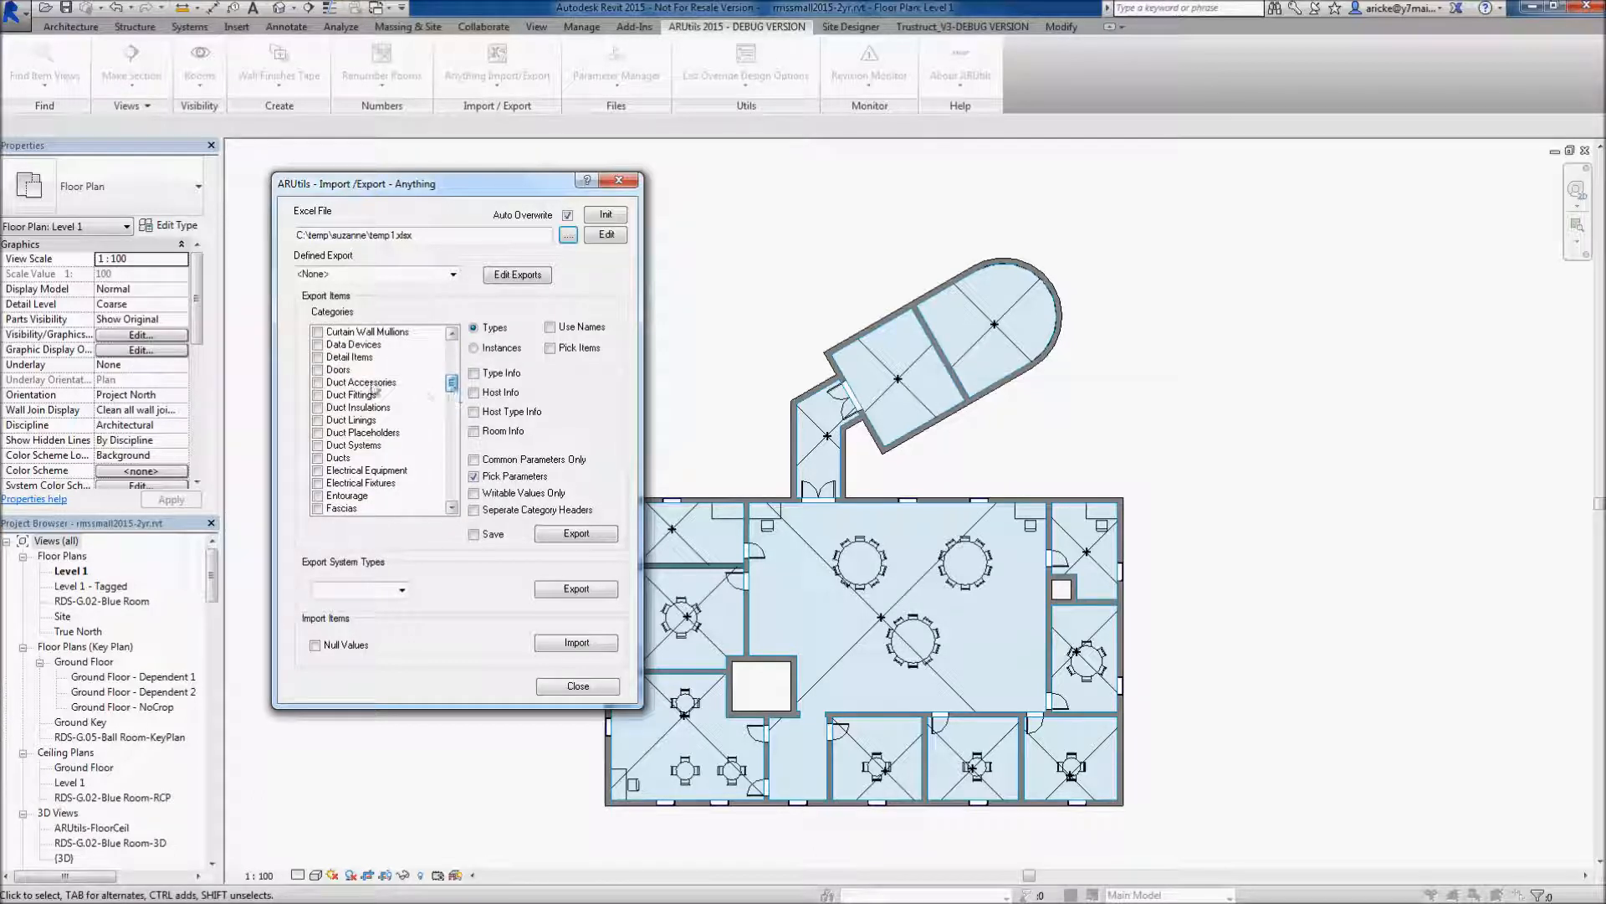
right_click(377, 379)
click(409, 409)
click(317, 370)
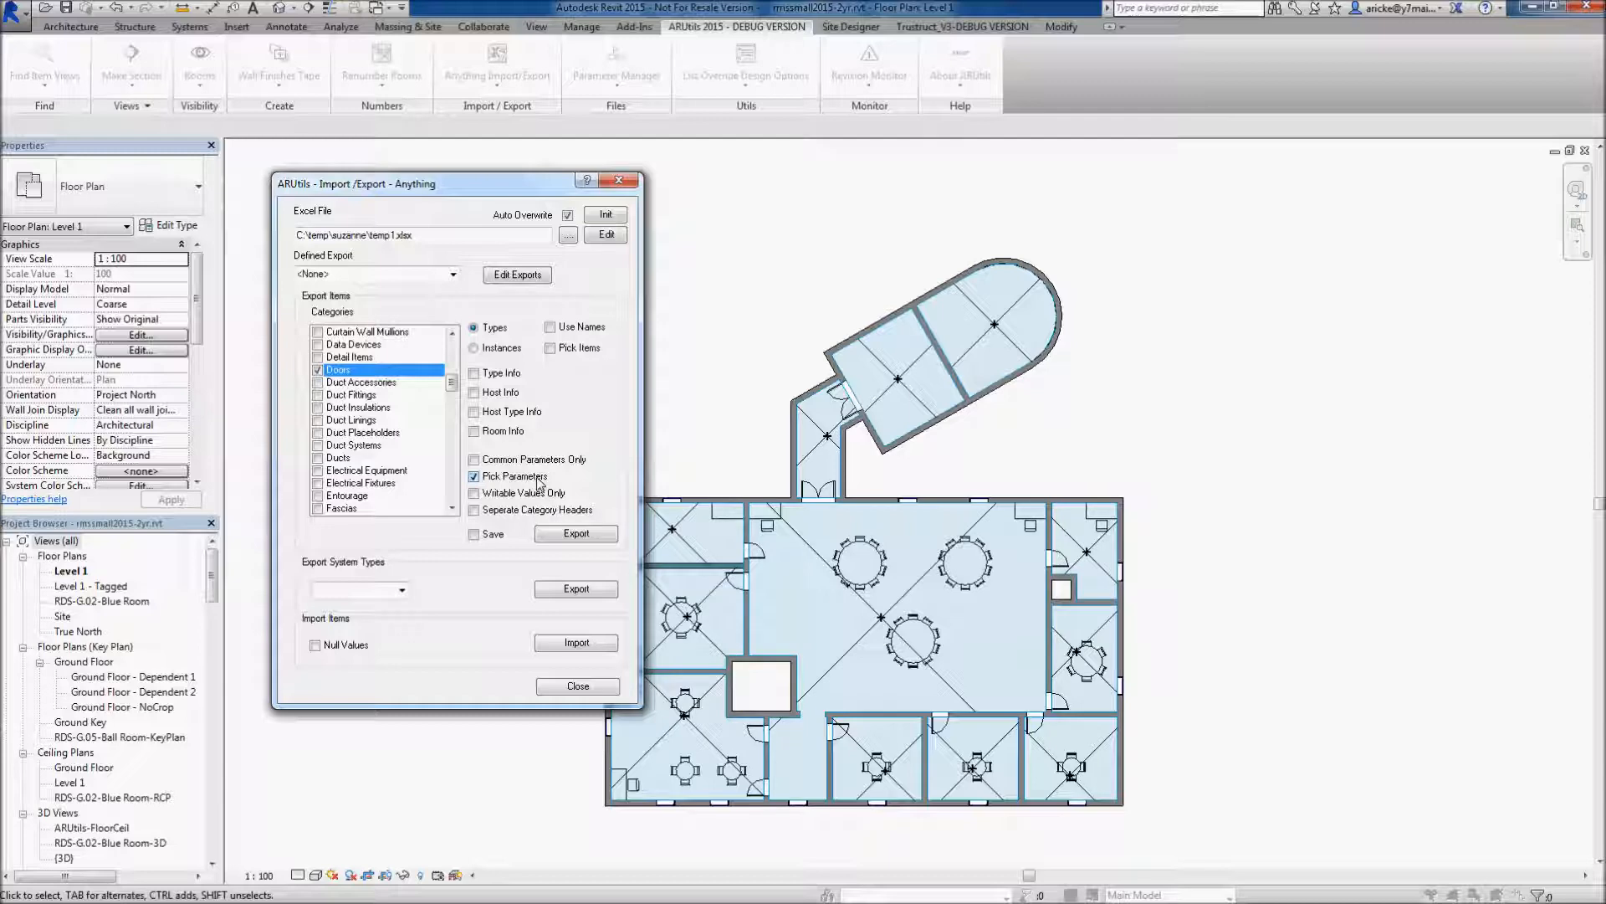
- Export the door types to temp1.xlsx with Durability added as the last active parameter, after Type Mark
click(575, 535)
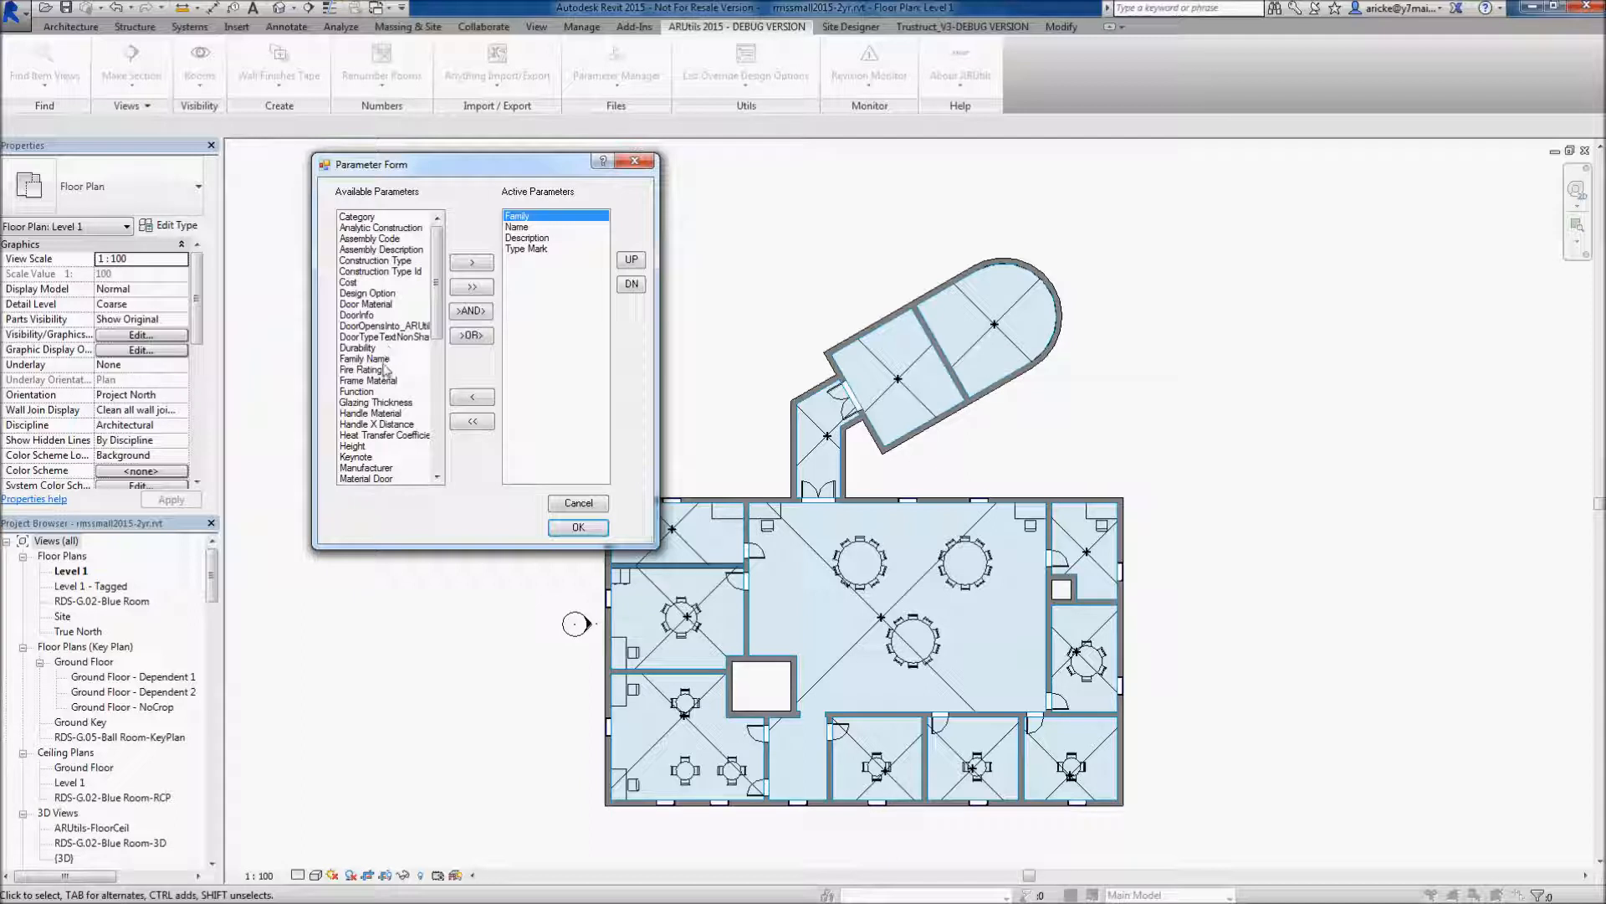
click(366, 348)
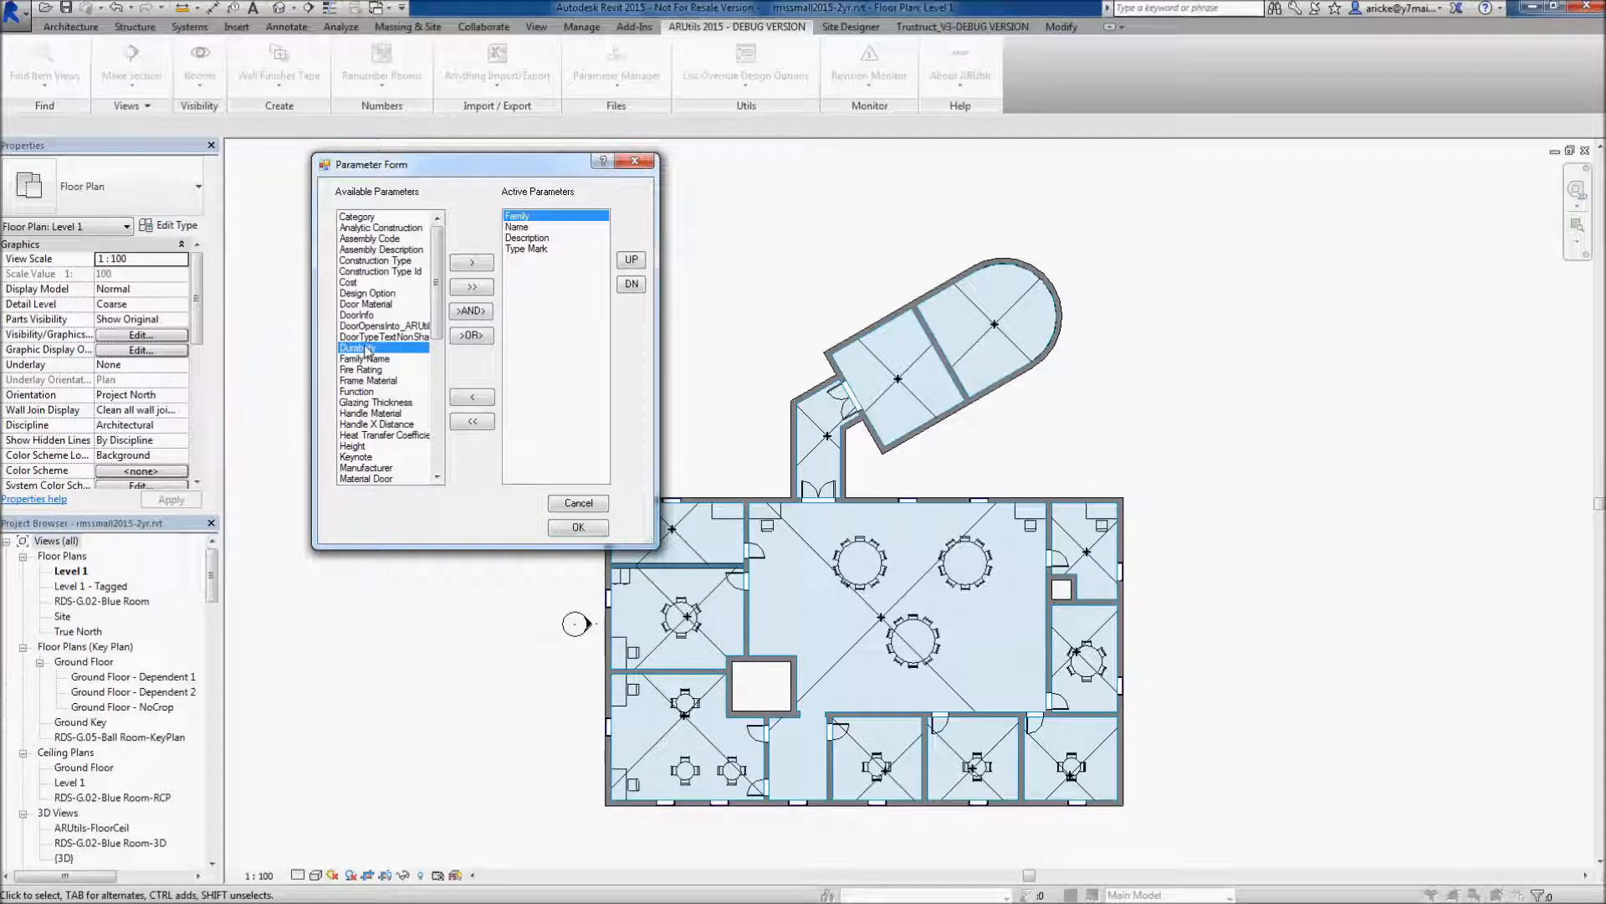
drag(361, 350, 514, 219)
click(630, 285)
click(630, 285)
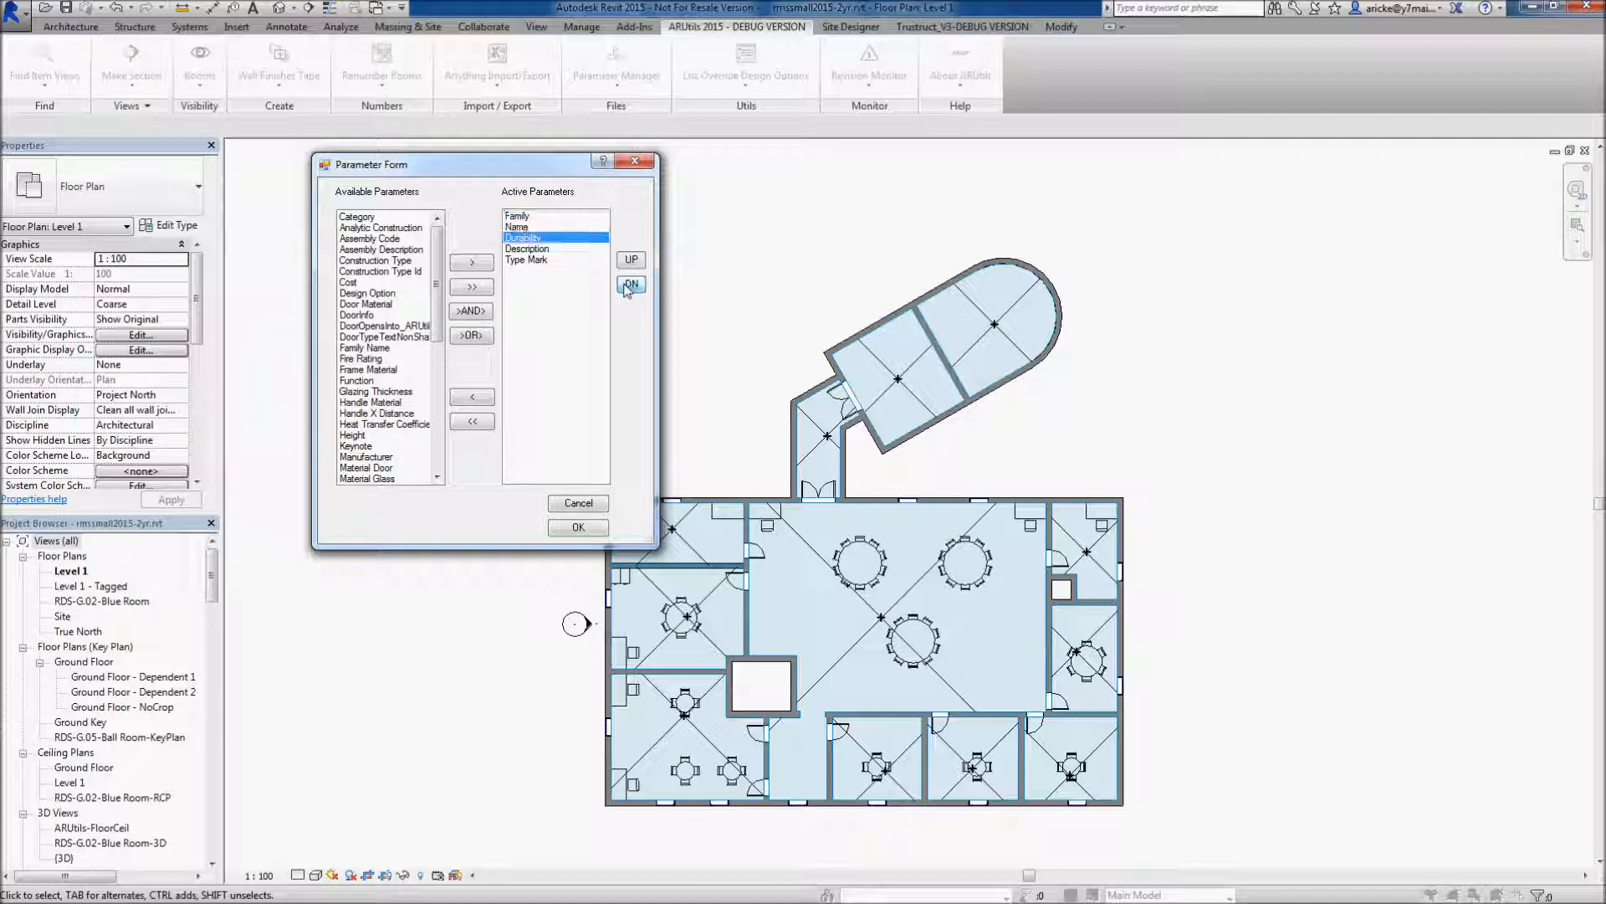
click(630, 284)
click(630, 285)
click(578, 527)
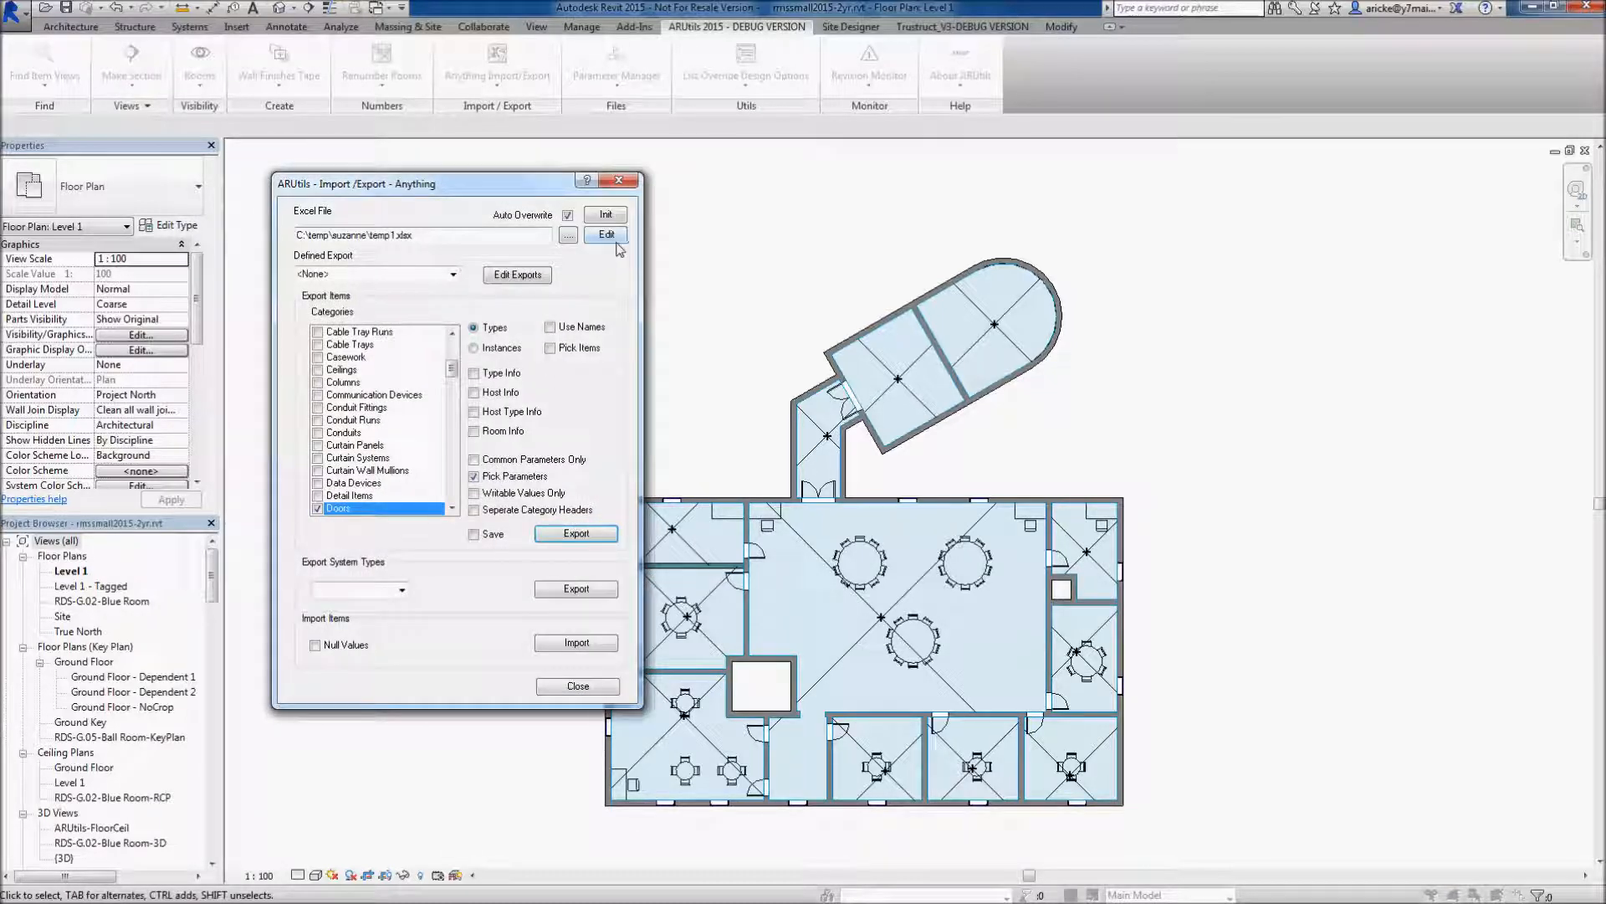
- Open the exported temp1.xlsx in Excel and fit all column widths to their contents
click(608, 237)
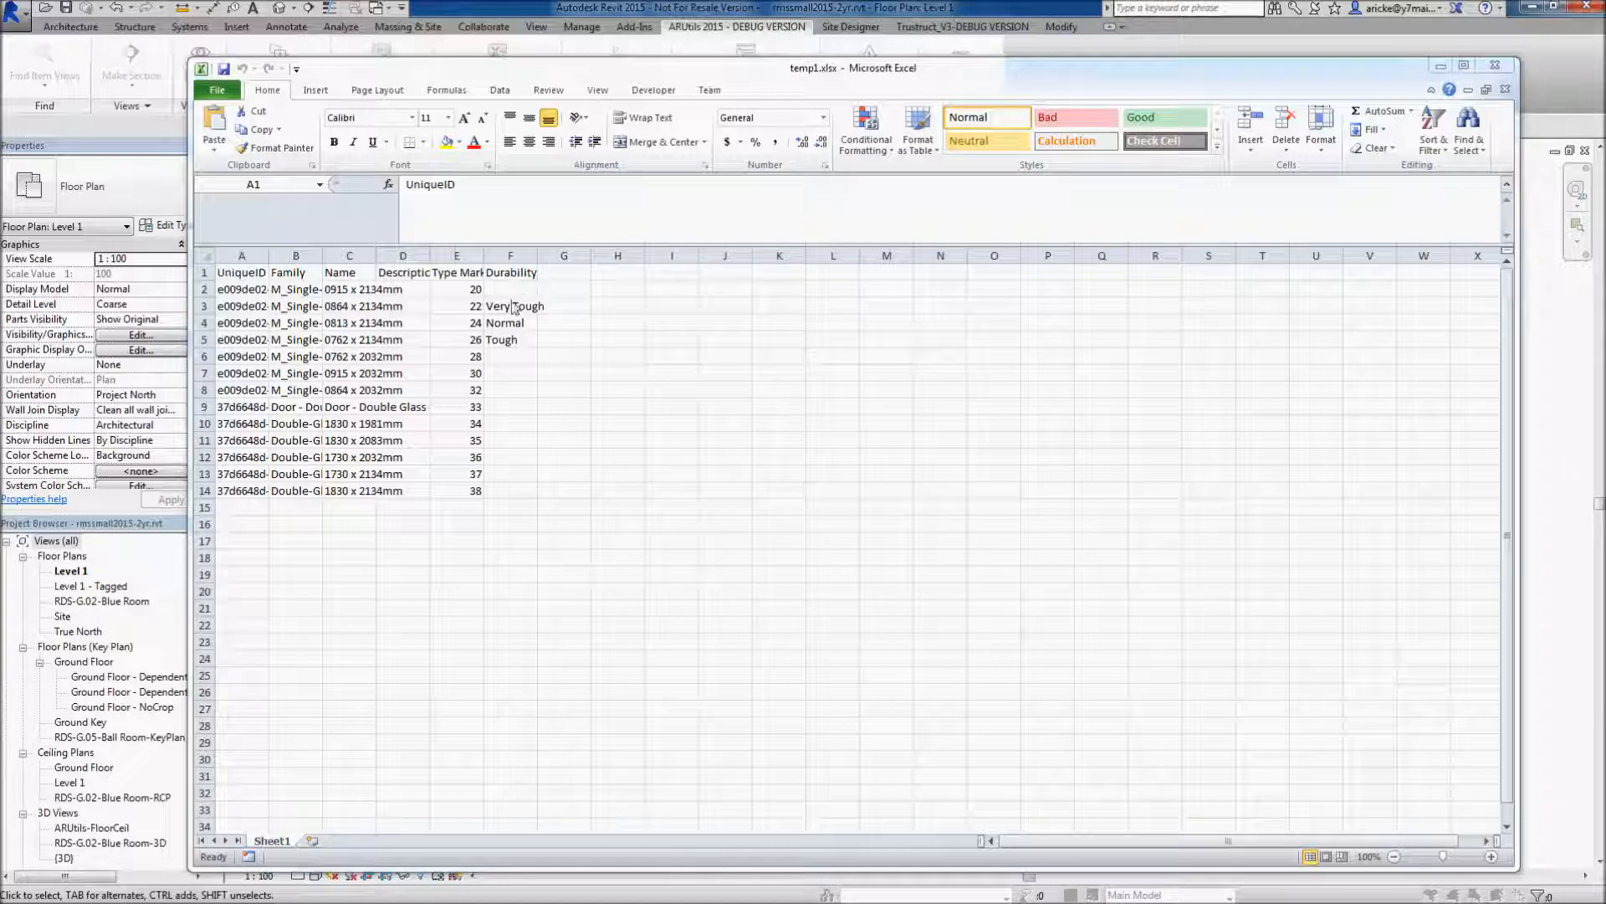
click(204, 256)
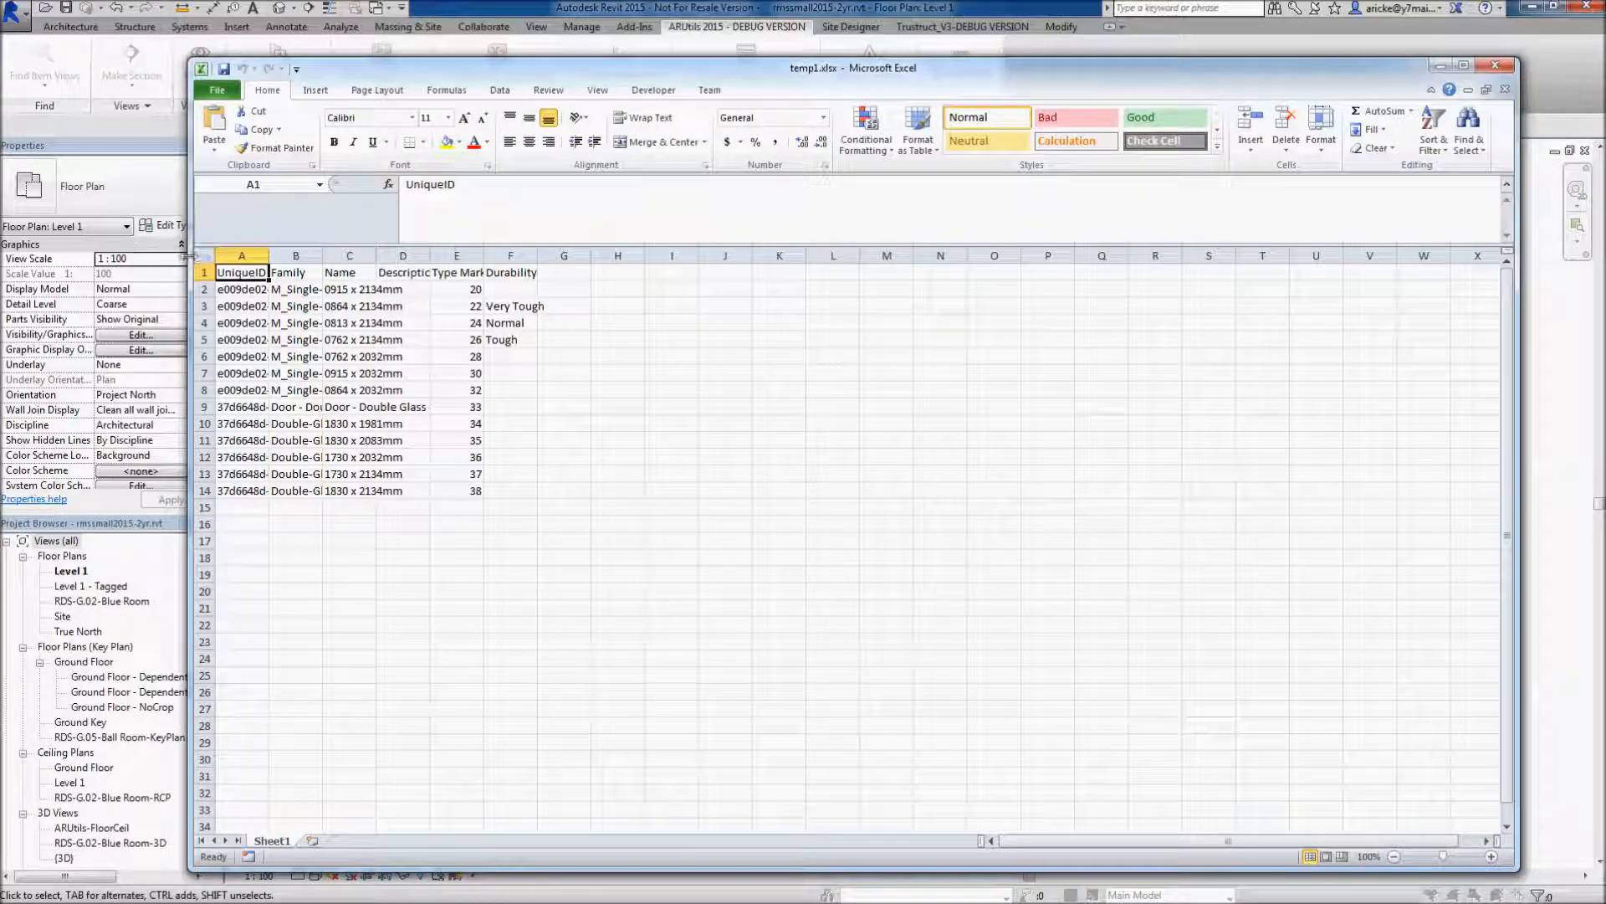
click(205, 255)
double_click(269, 255)
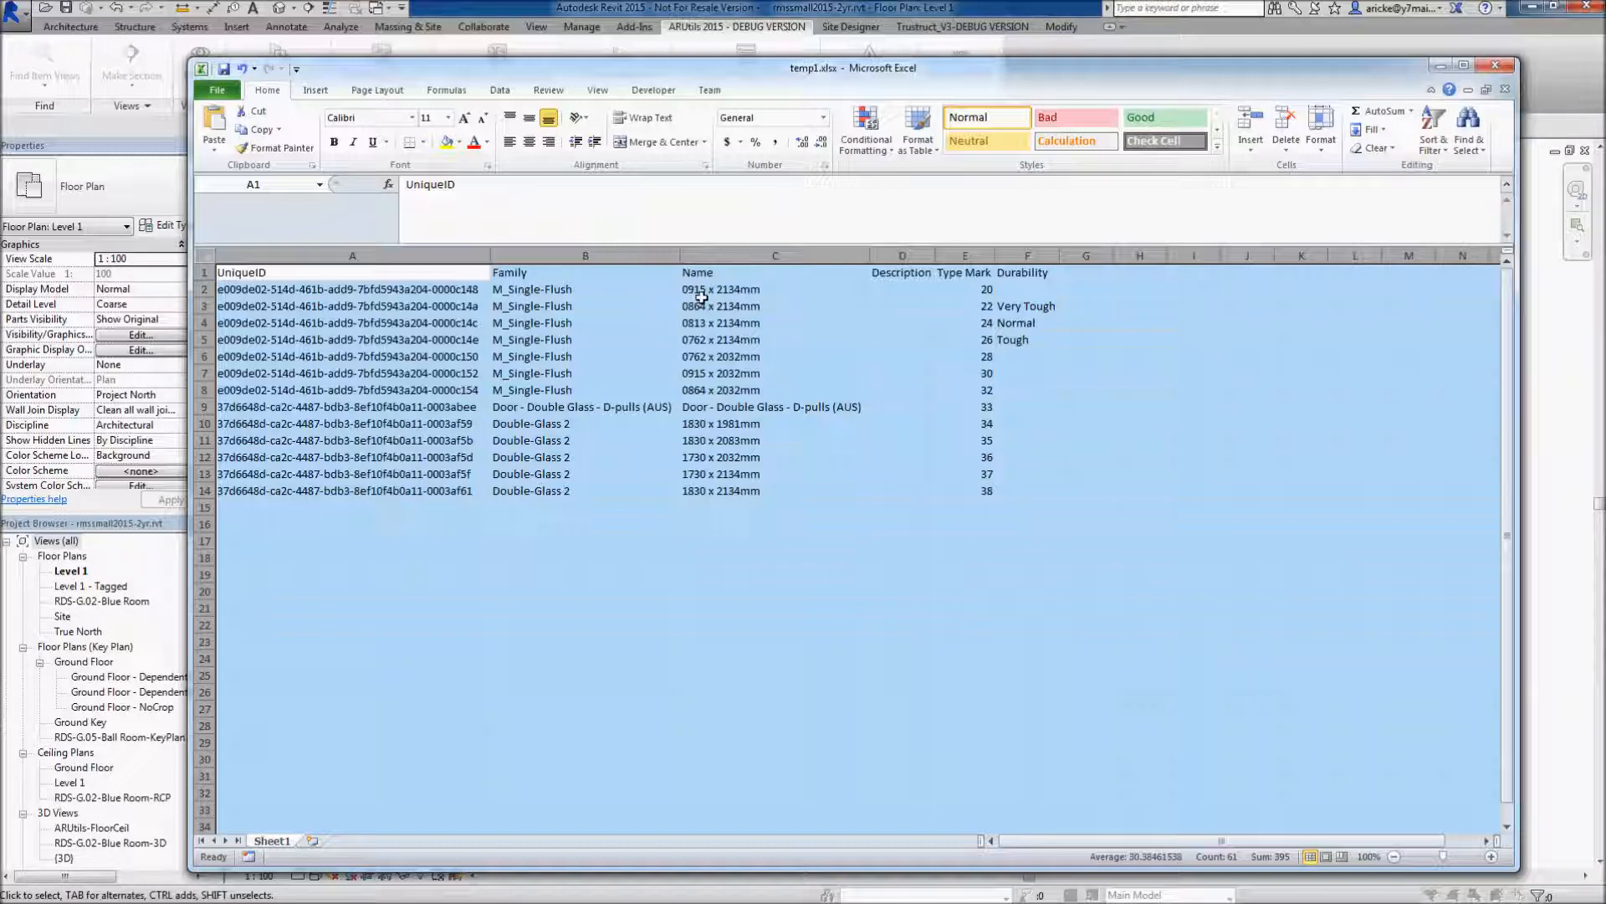
- Fill the Durability column in rows 2 to 14 with the repeating pattern of Very Tough, Normal and Tough
click(1009, 288)
drag(1011, 306, 1044, 508)
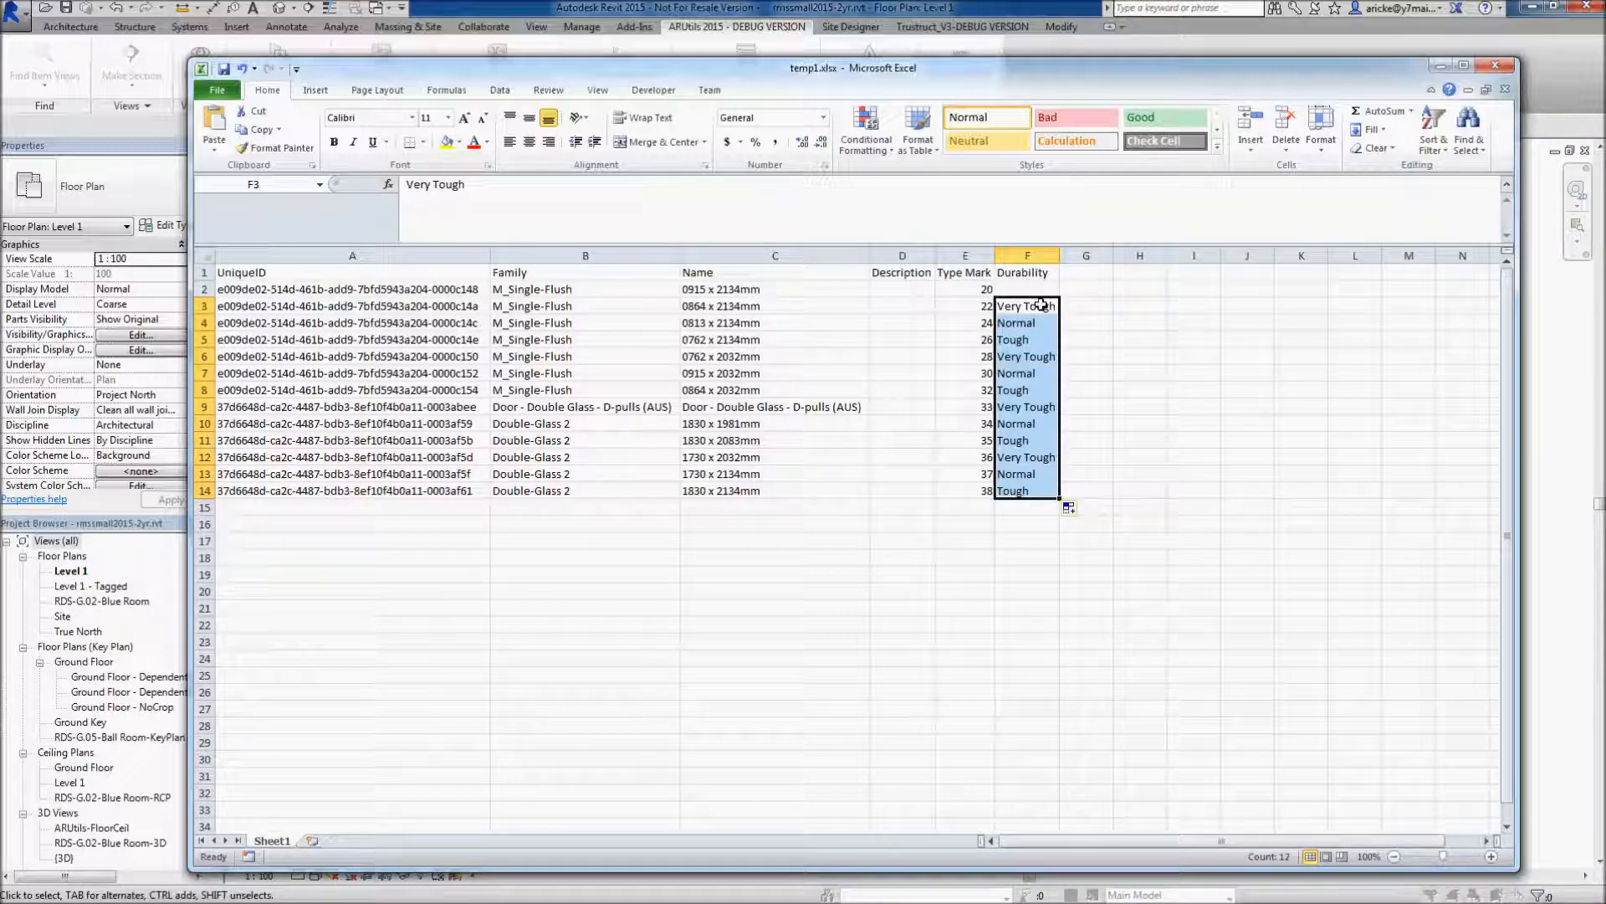
drag(1058, 497, 1051, 289)
click(1037, 407)
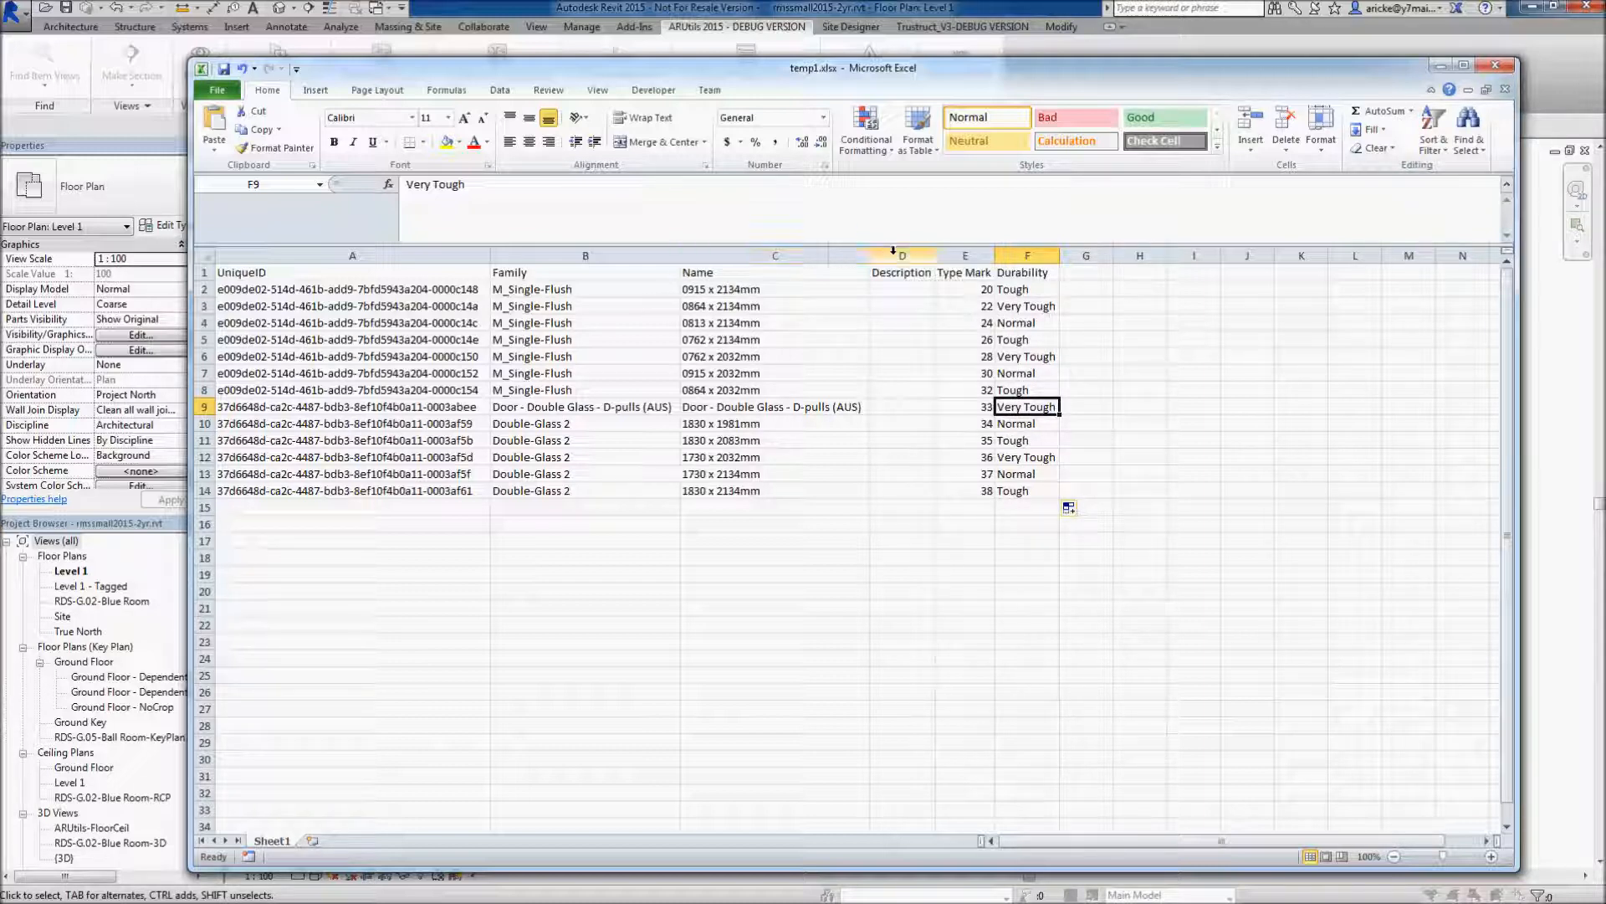
- Delete the Description and Type Mark columns, and save and close the workbook
click(931, 251)
drag(931, 251, 962, 253)
right_click(964, 256)
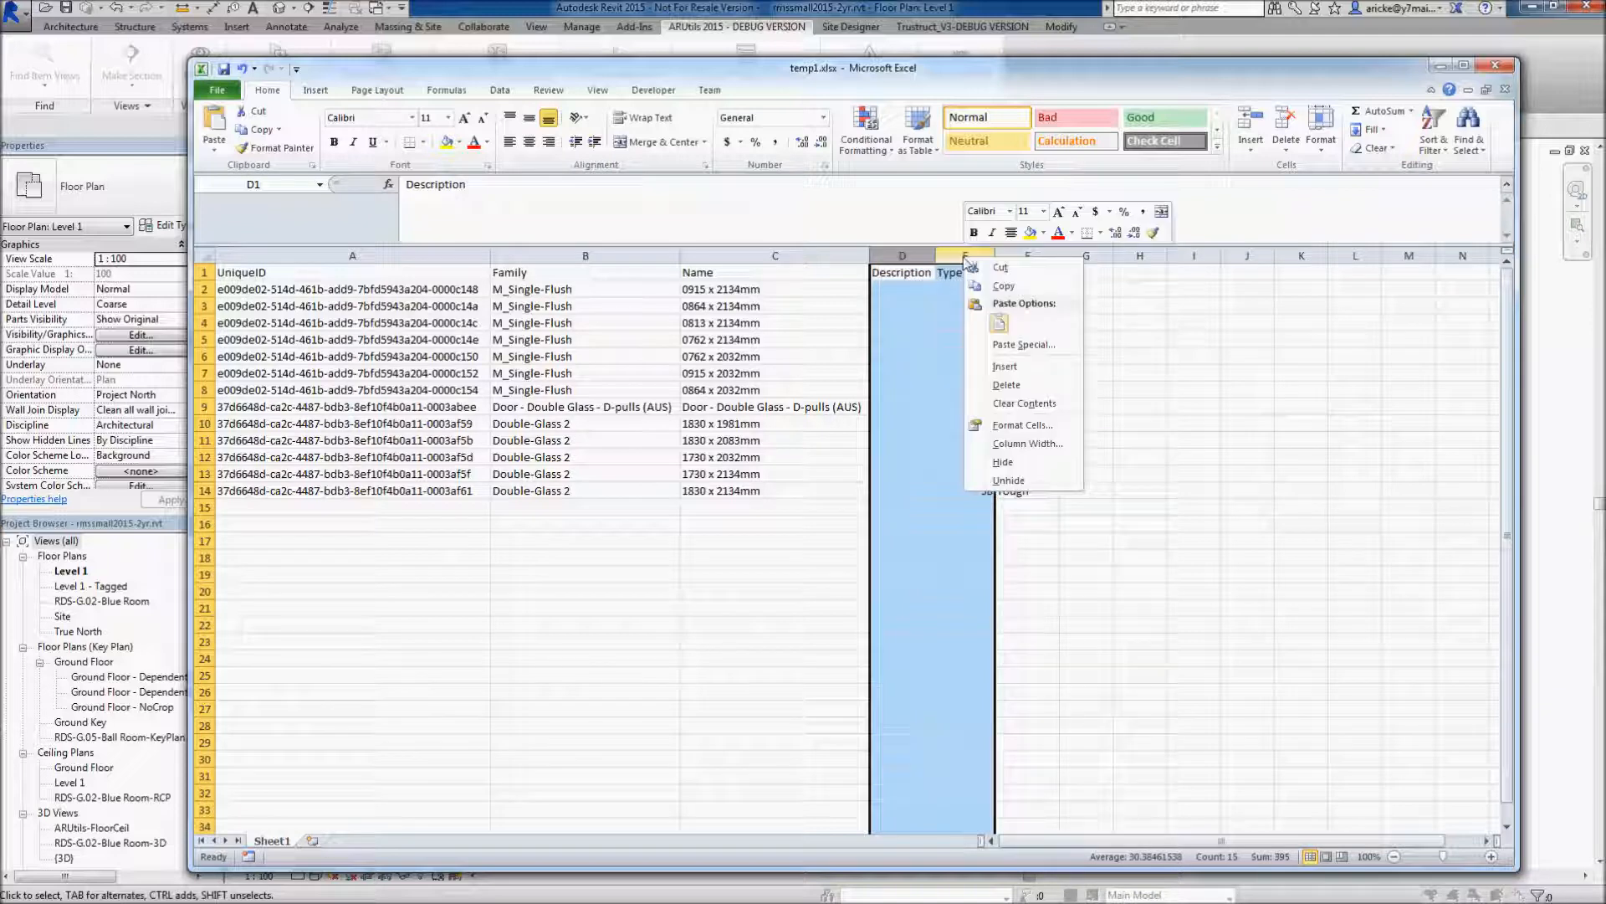
click(1005, 384)
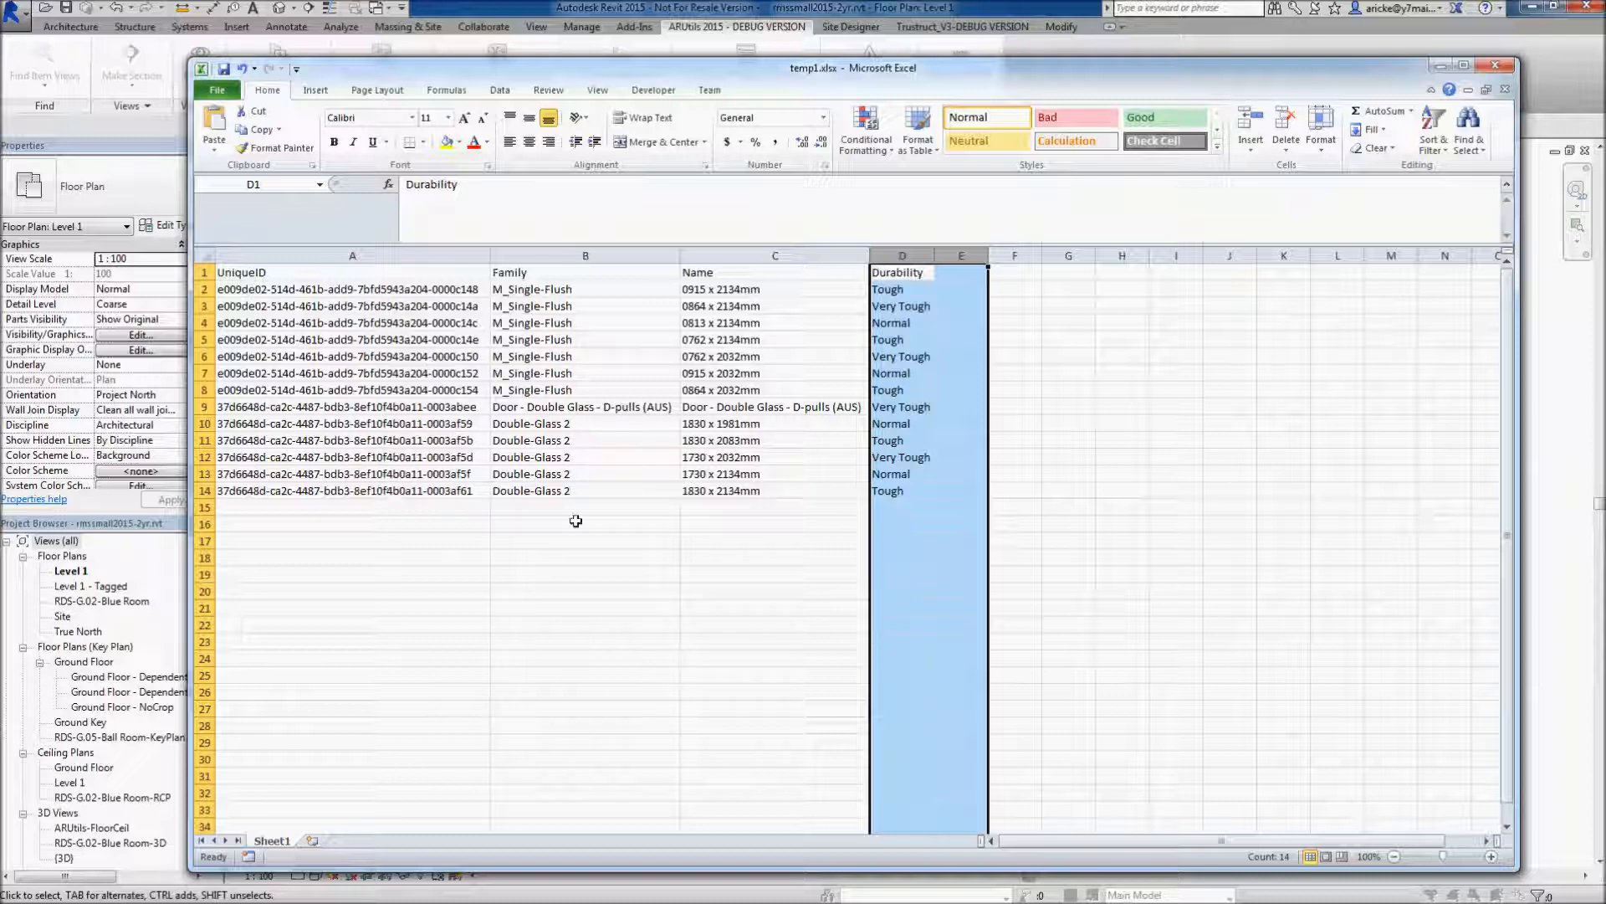
click(958, 493)
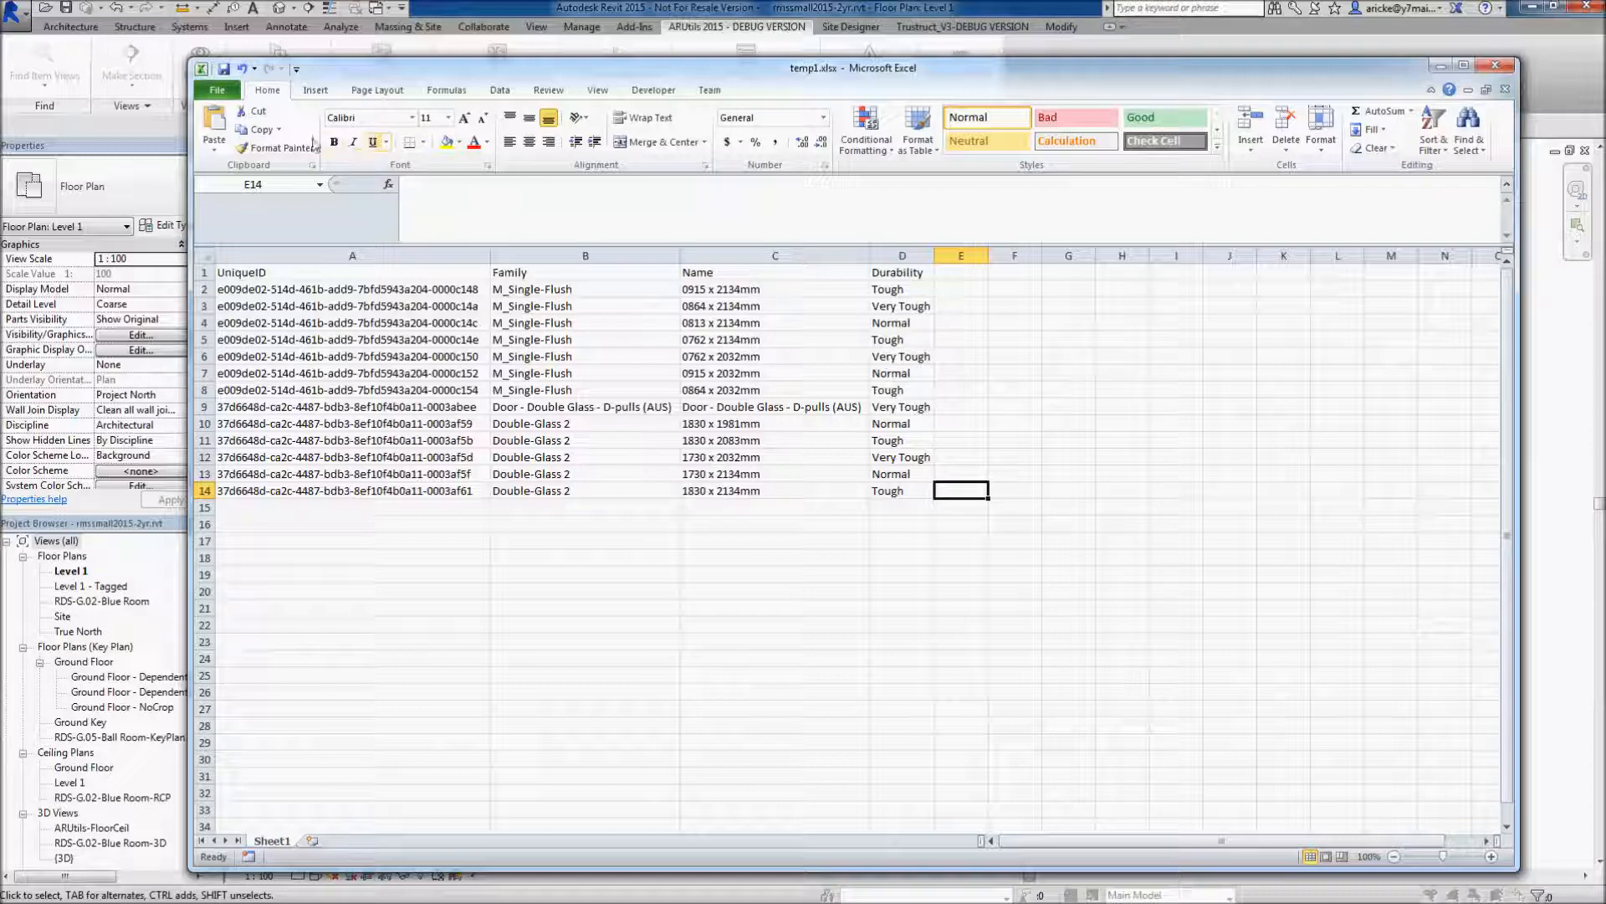
click(224, 72)
click(1493, 66)
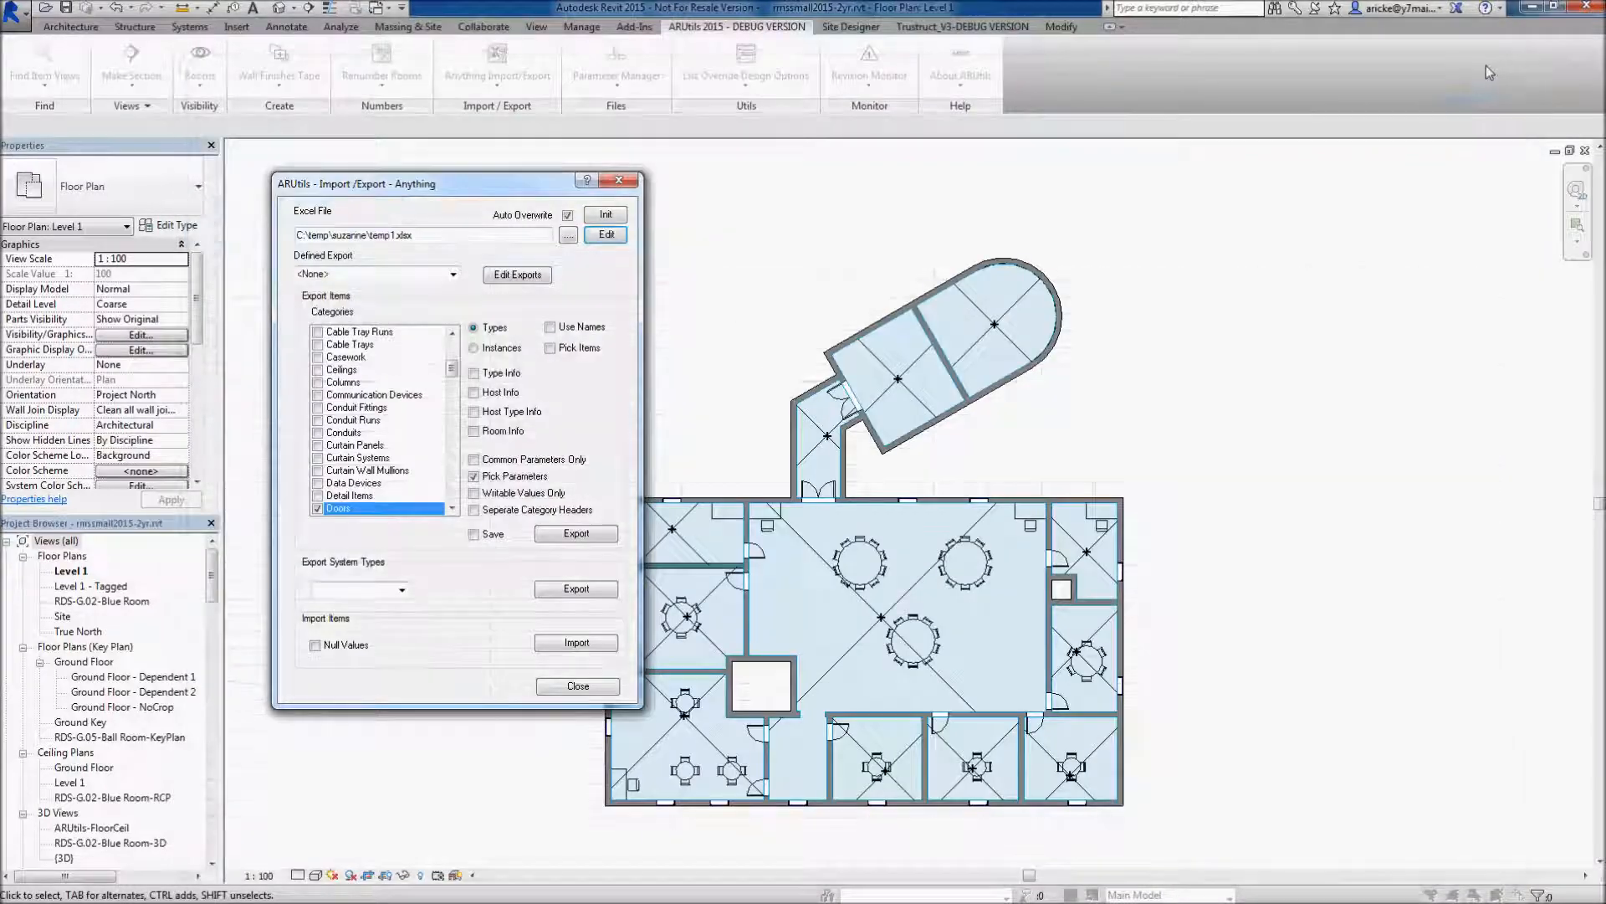
- Import the edited Durability values into the door types, accept the update log, and close the import/export tool
click(577, 642)
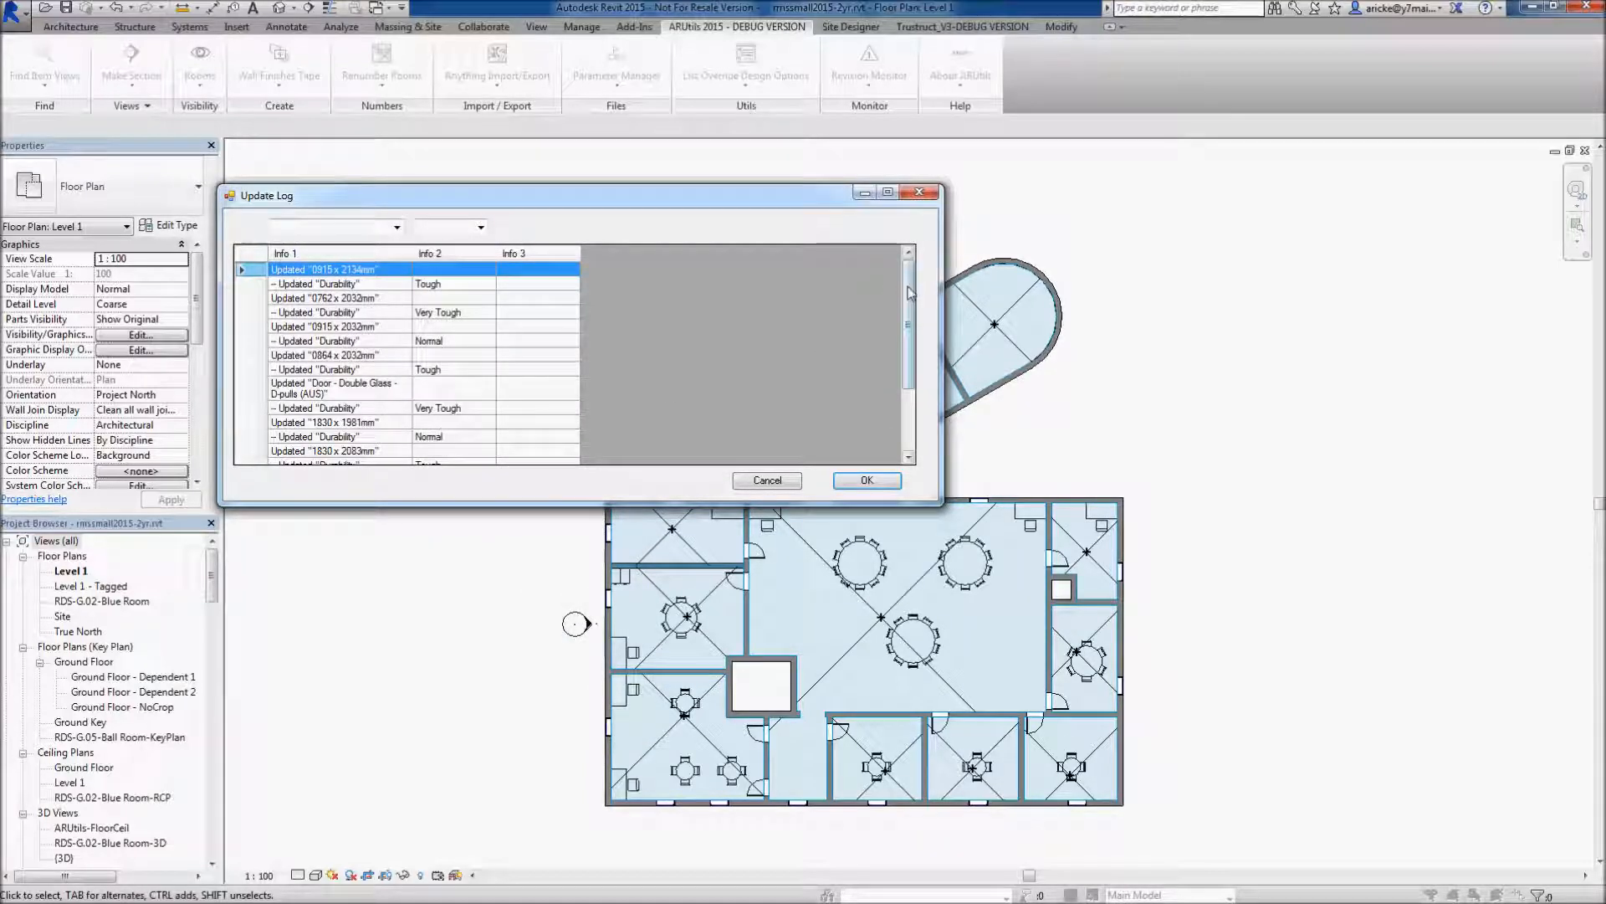
scroll(900, 292, down, 3)
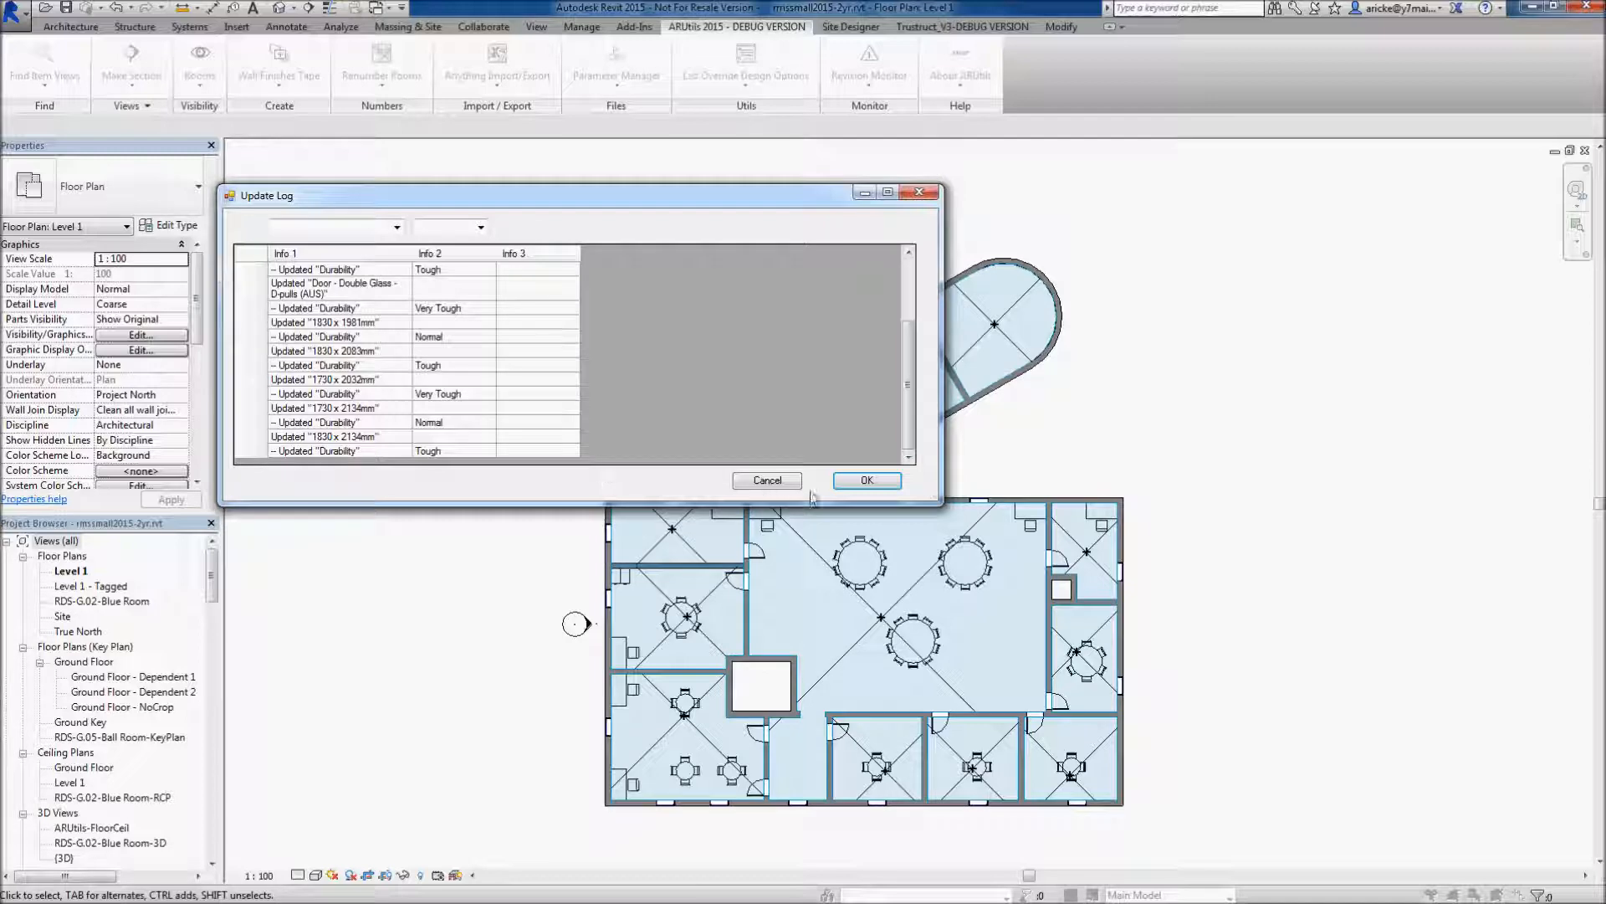
click(843, 482)
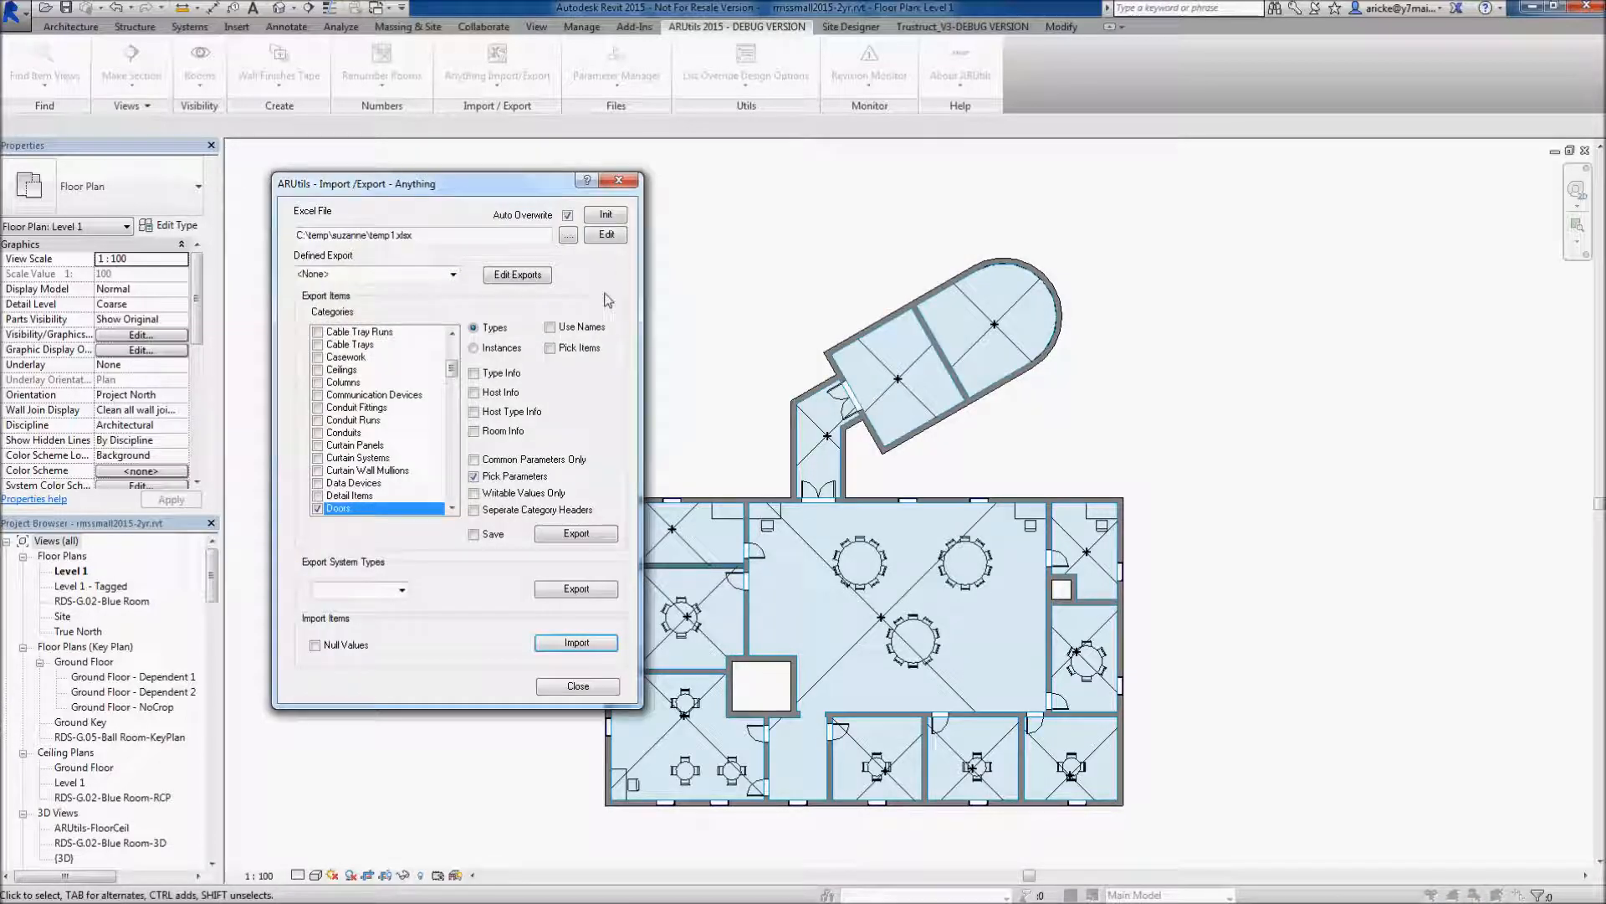
click(619, 180)
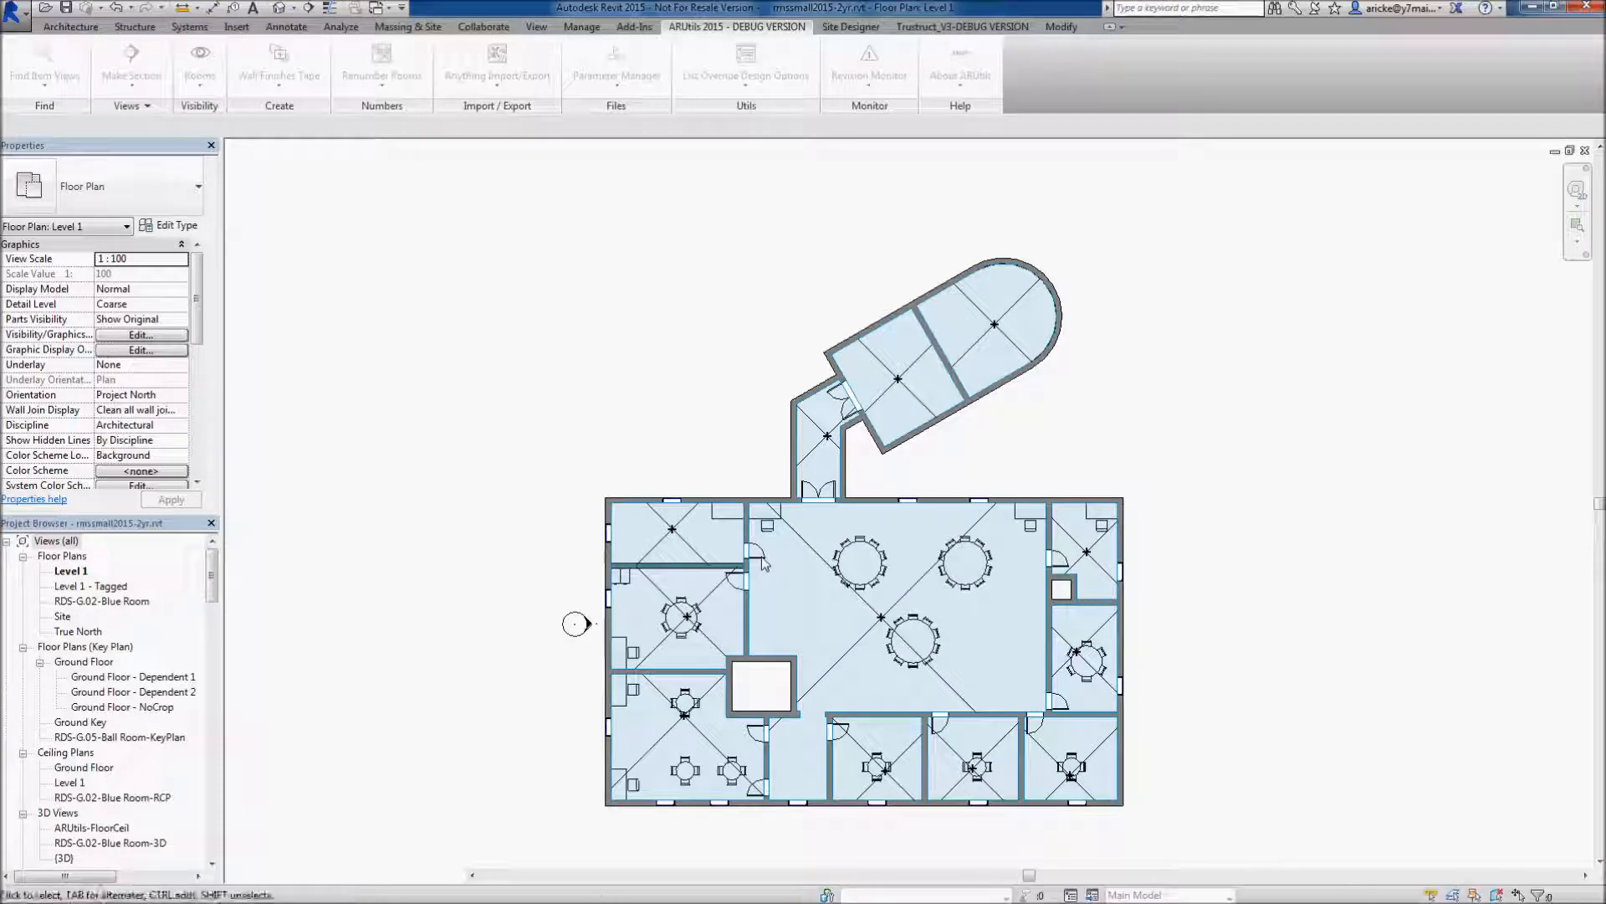
- Check the Durability values in the M_Single-Flush type properties for types 0762 x 2134mm, 0864 x 2134mm and 0915 x 2134mm
click(760, 556)
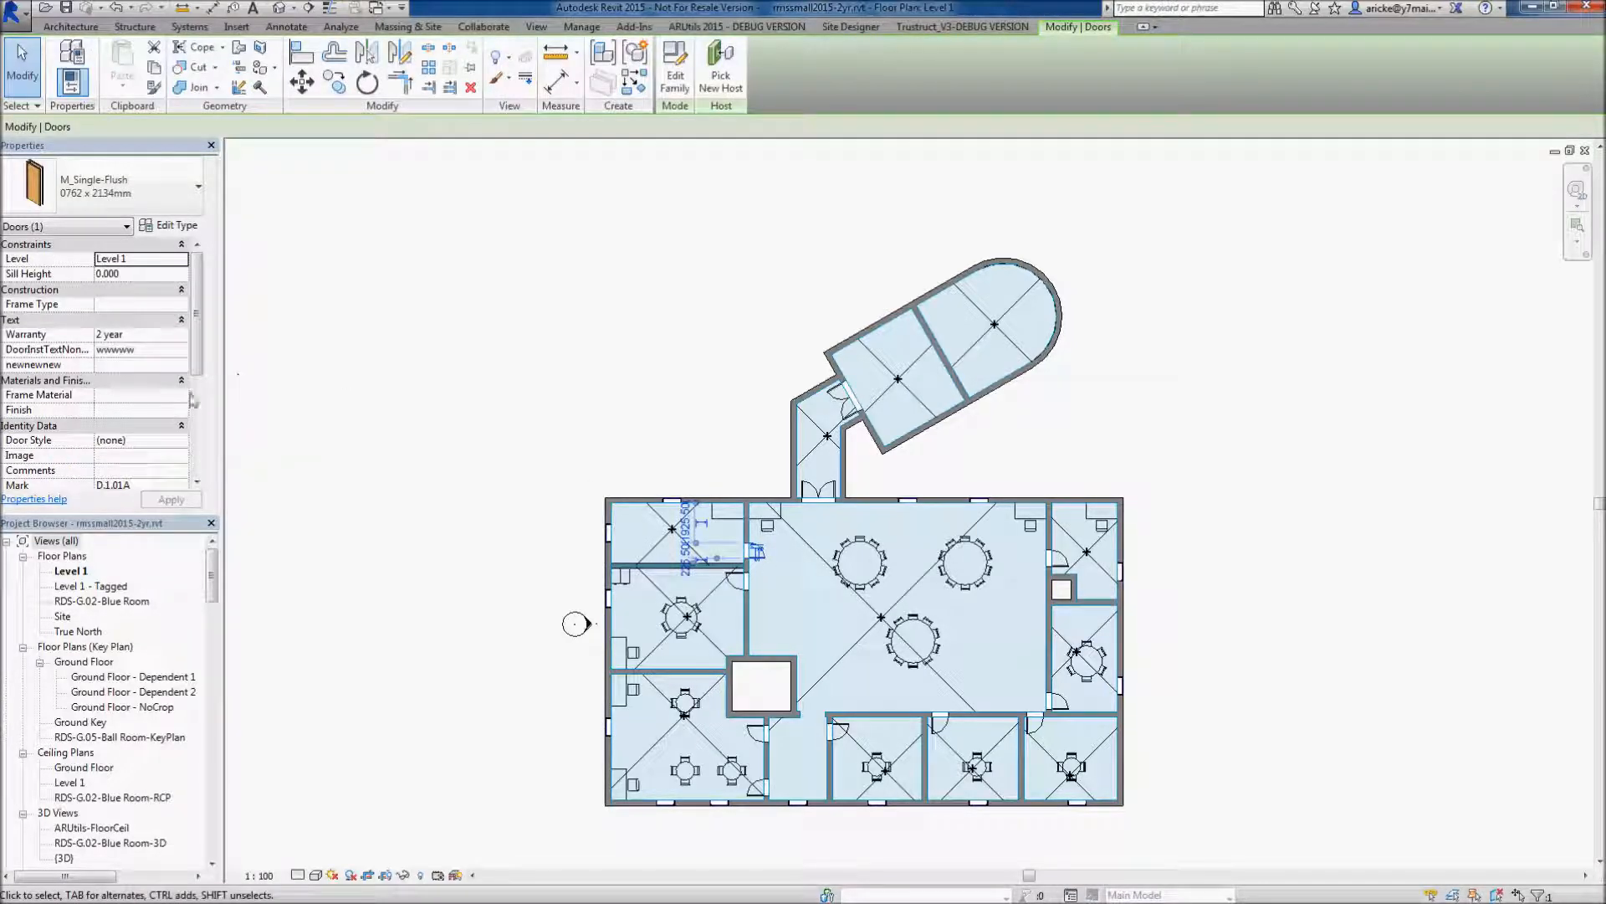
click(167, 225)
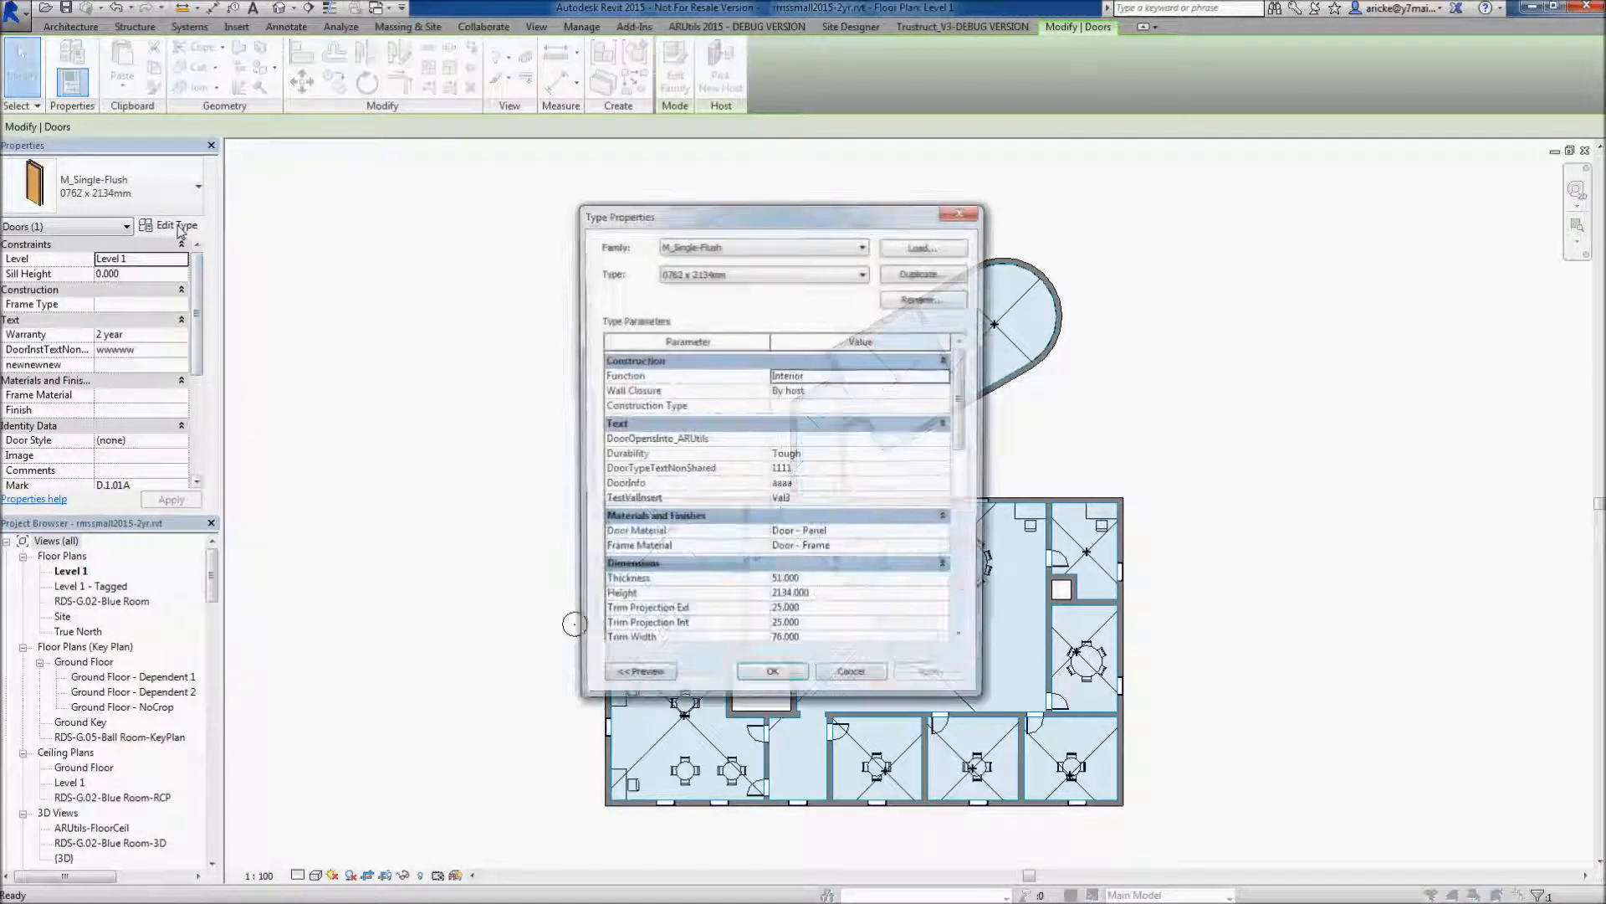
click(837, 272)
click(803, 313)
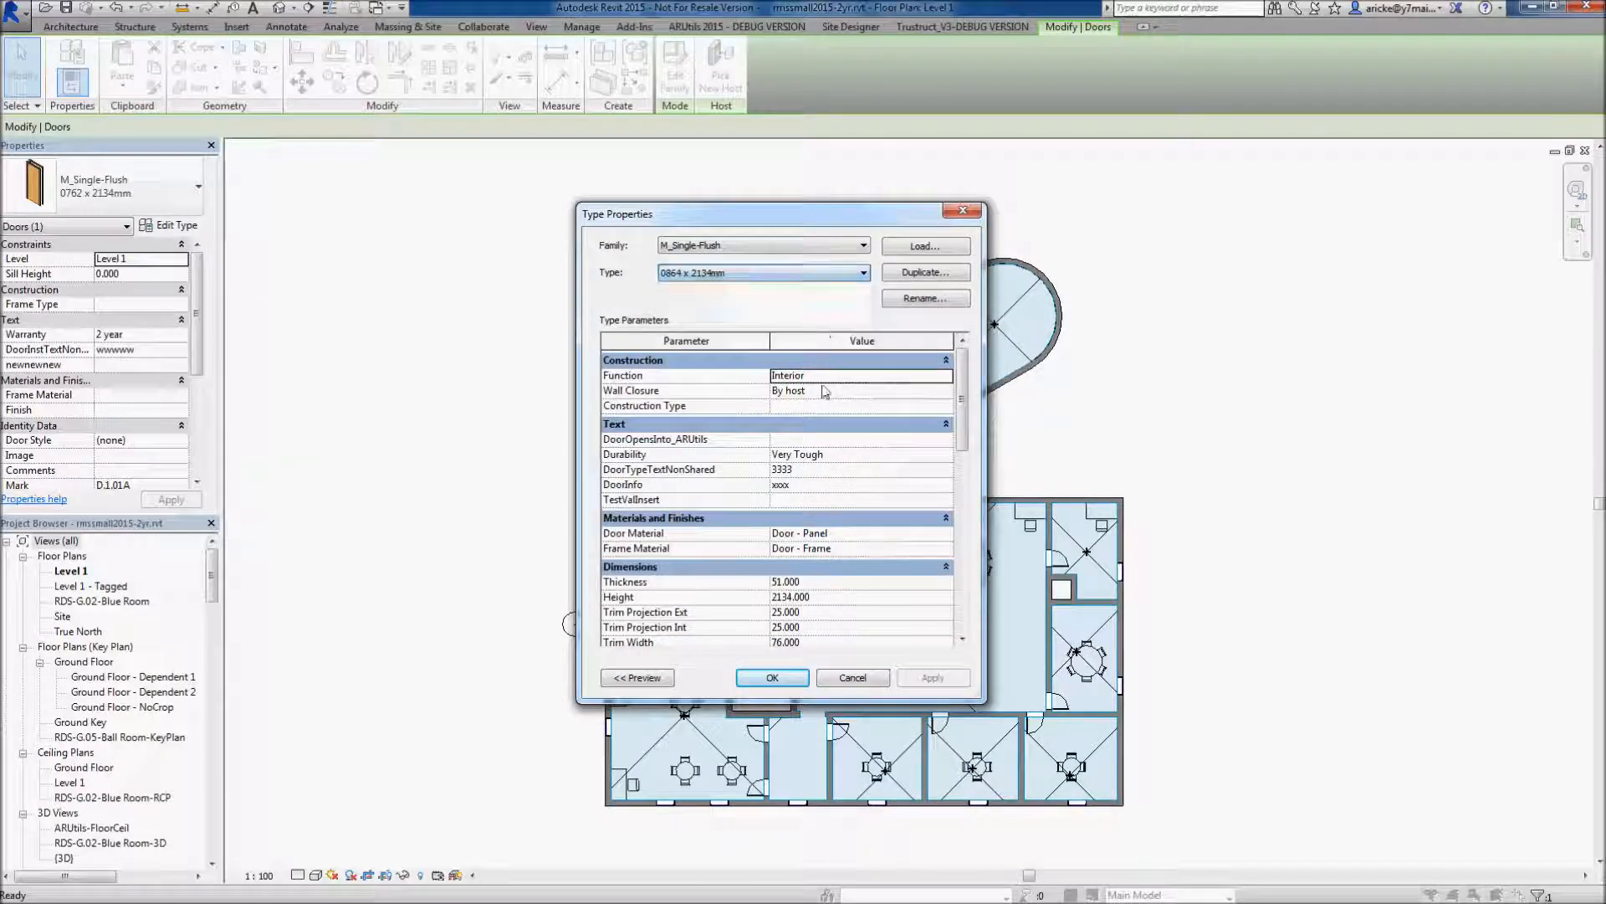
click(835, 273)
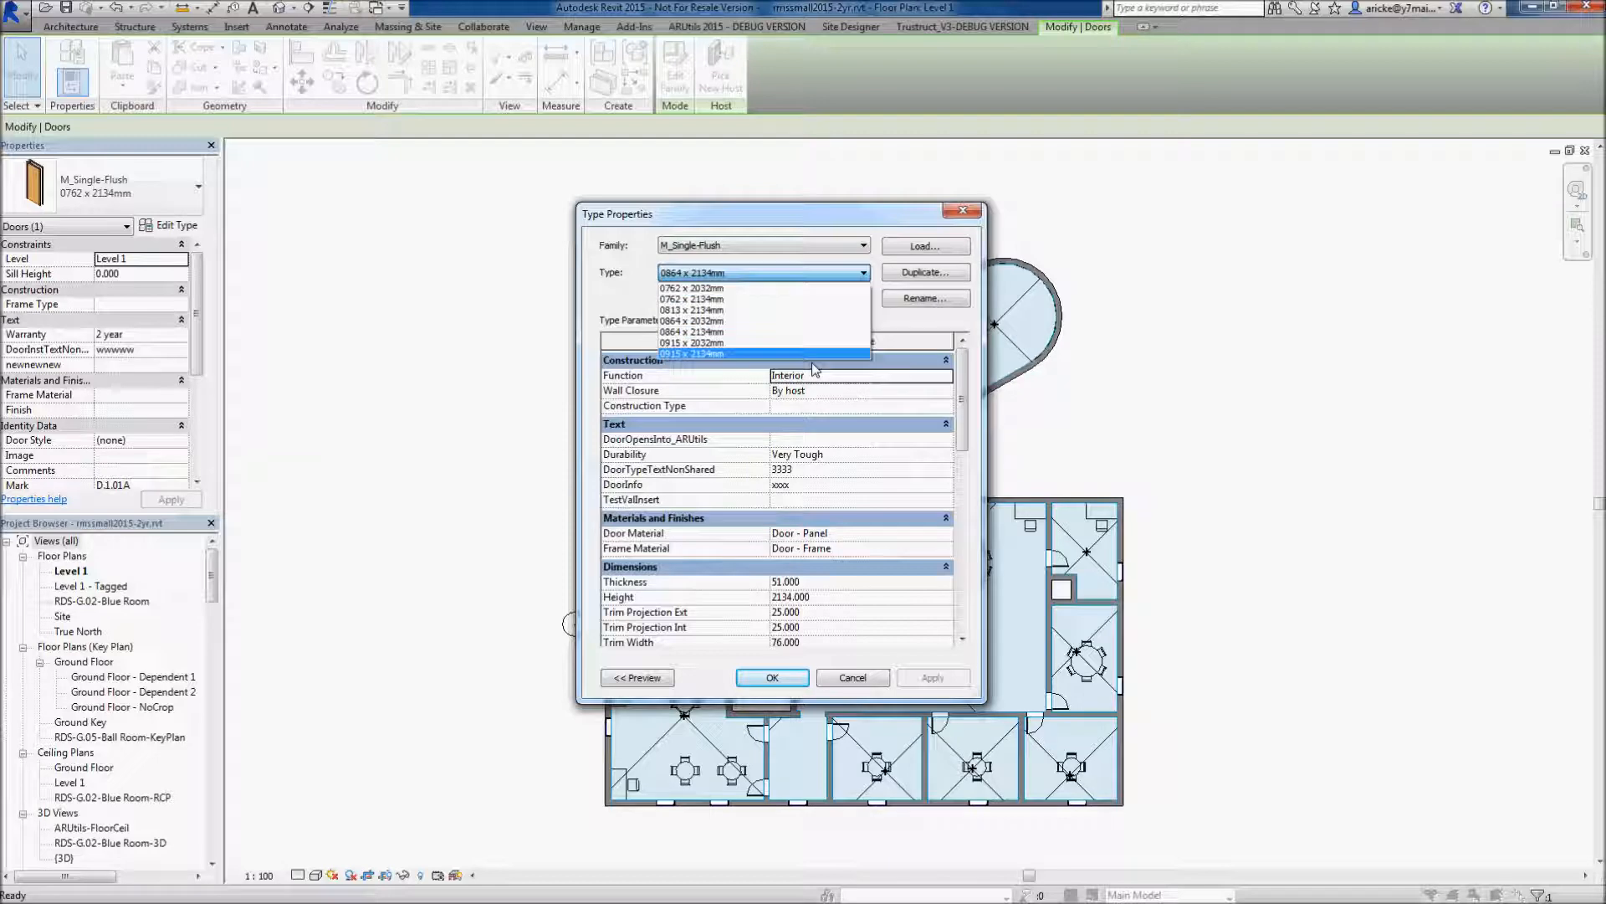
click(812, 355)
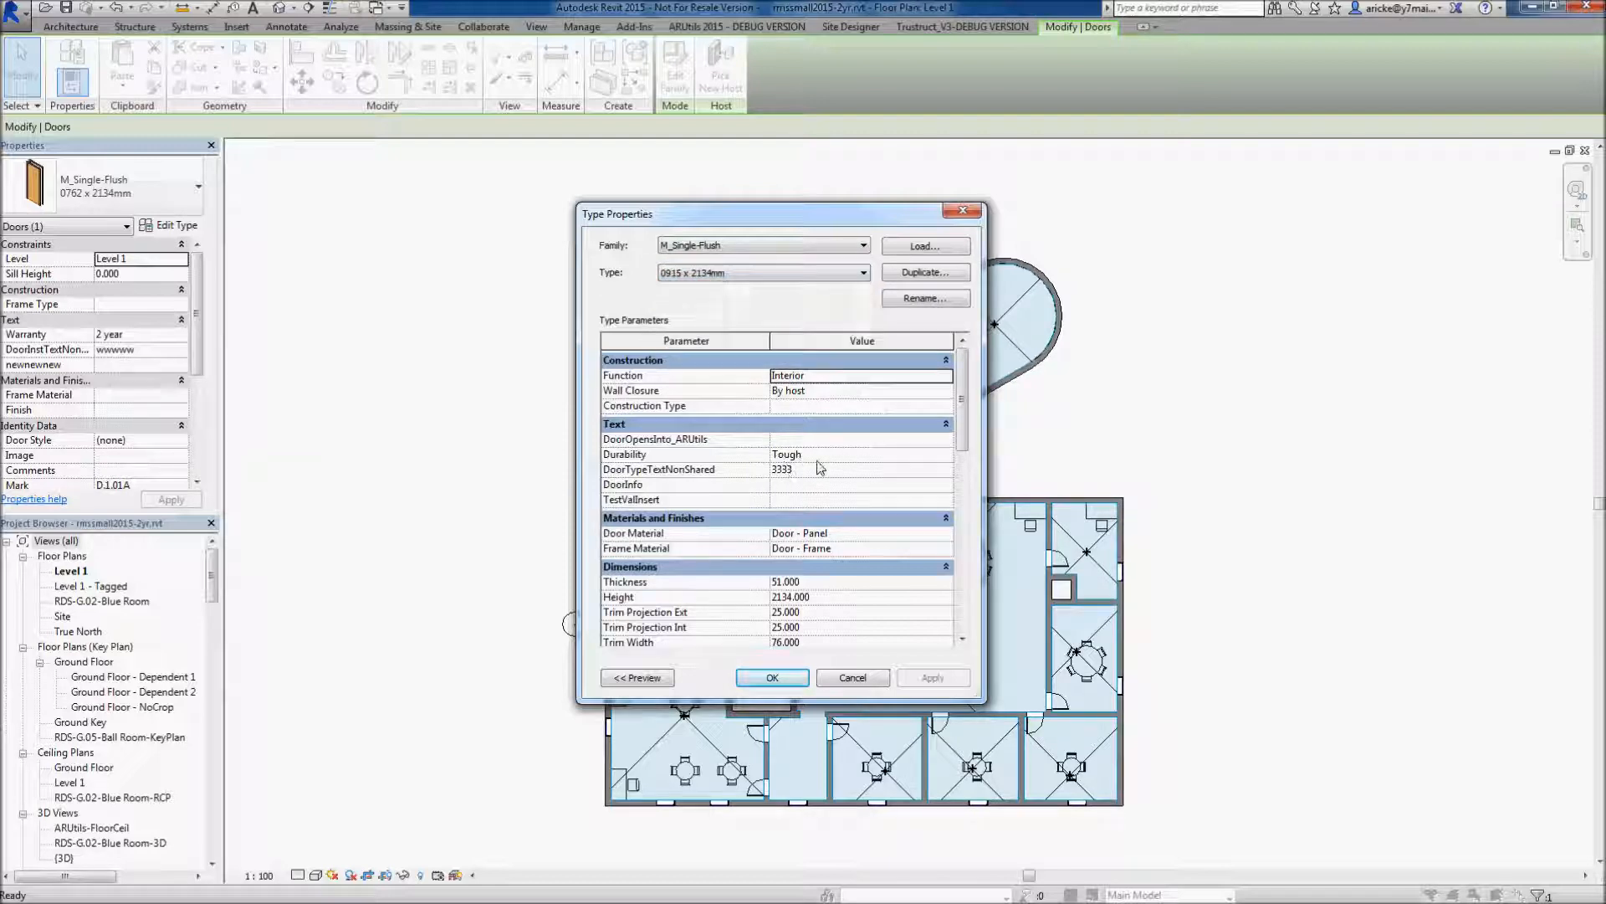